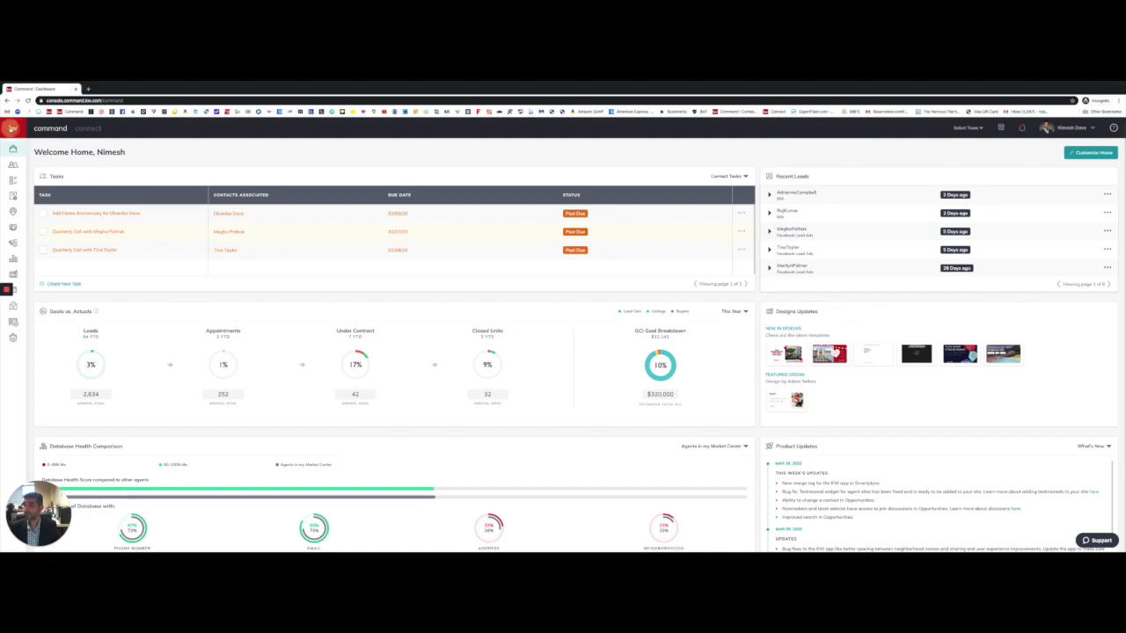
Step: Open the Contacts list and start a new contact with Add Contact
{"action": "mouse_move", "coordinate": [39, 169]}
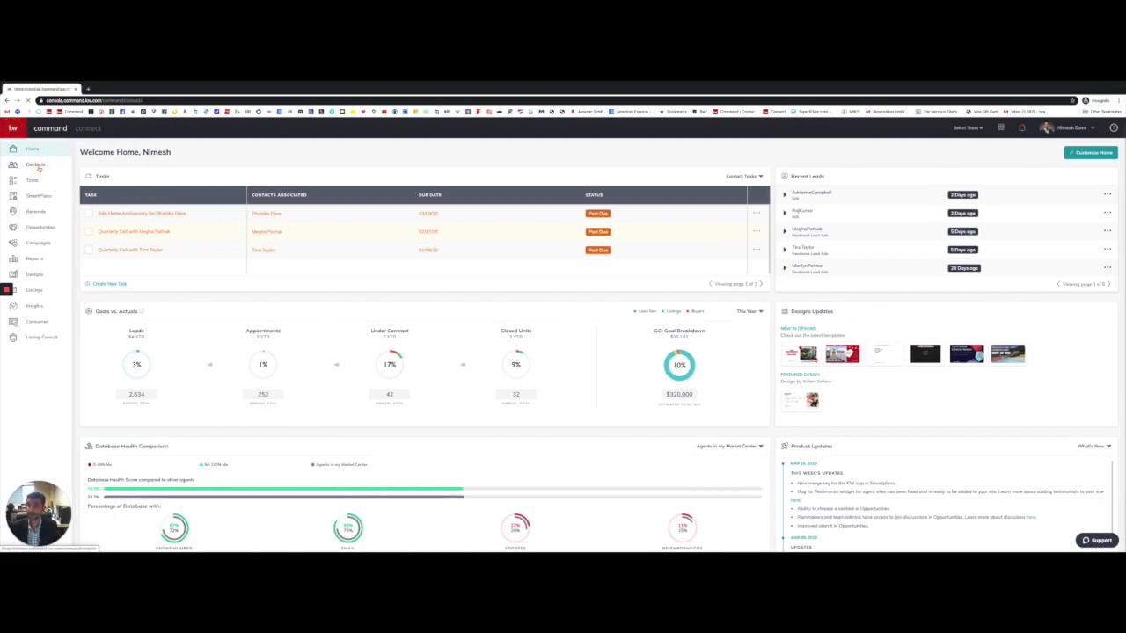
{"action": "left_click", "coordinate": [36, 166]}
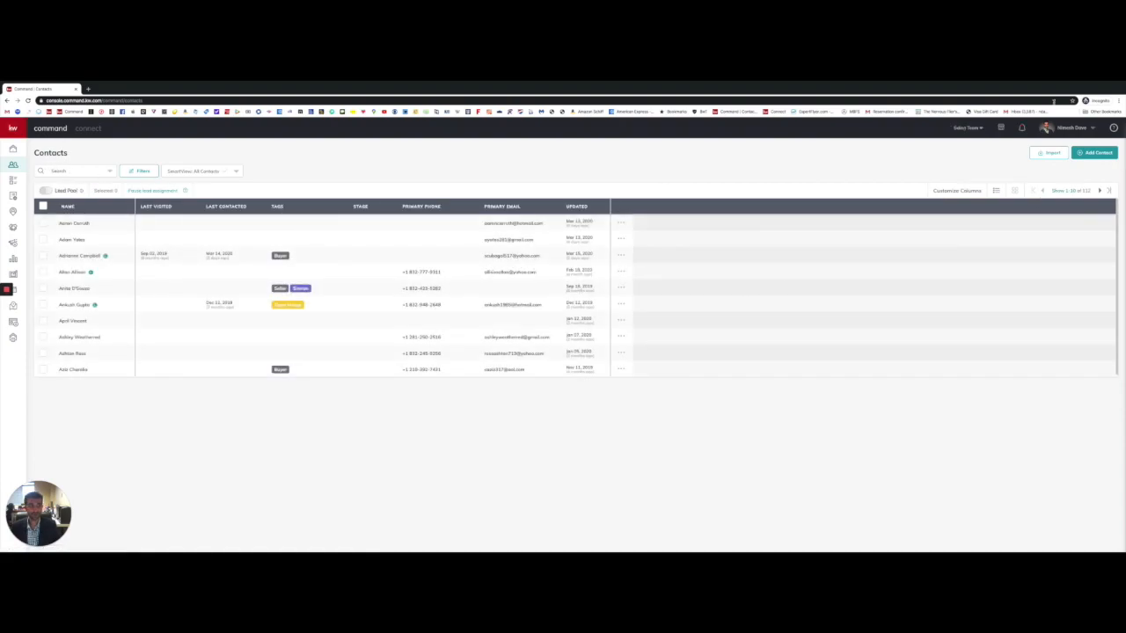
{"action": "left_click", "coordinate": [1097, 154]}
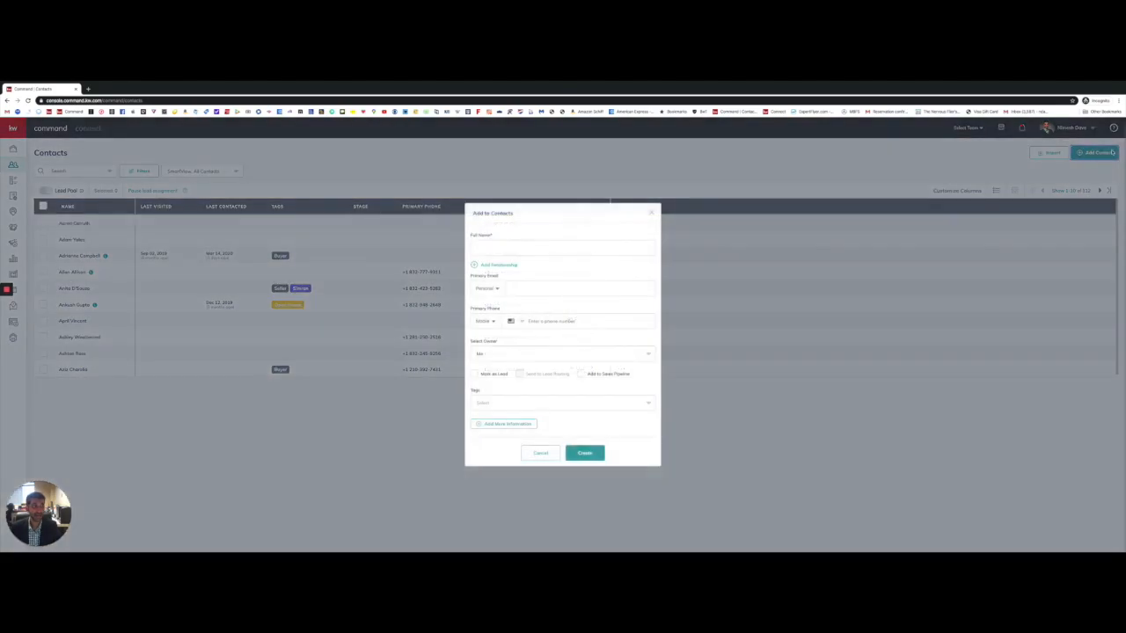
Step: Enter the contact's full name and link an existing contact as their spouse
{"action": "left_click", "coordinate": [534, 247]}
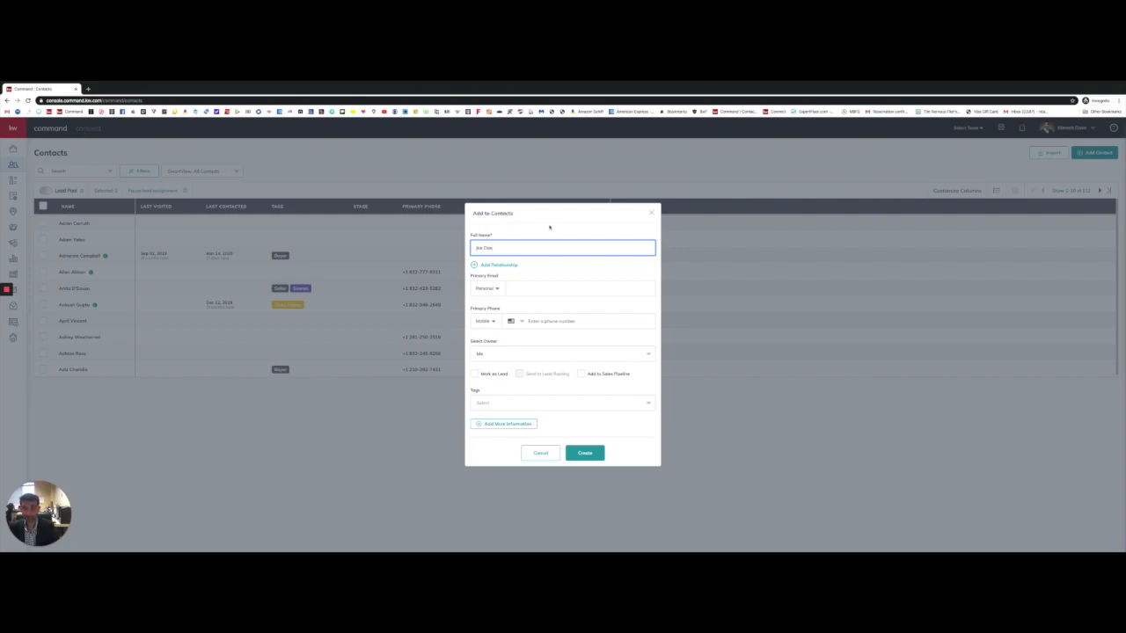
{"action": "left_click", "coordinate": [493, 264]}
{"action": "left_click", "coordinate": [533, 258]}
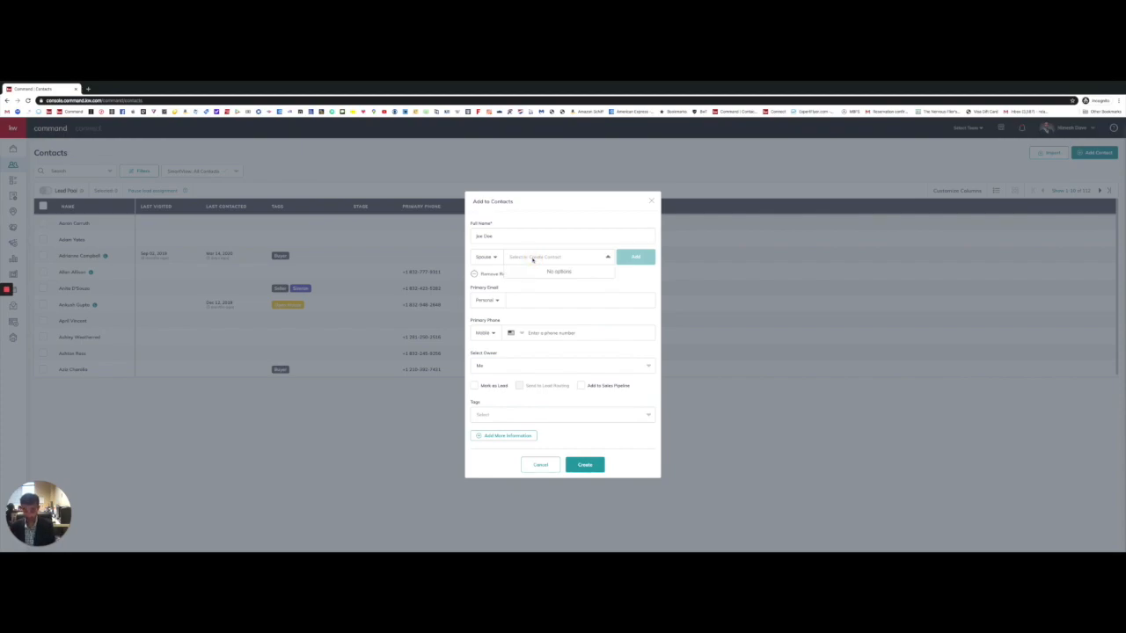
{"action": "type", "text": "Jane Doe"}
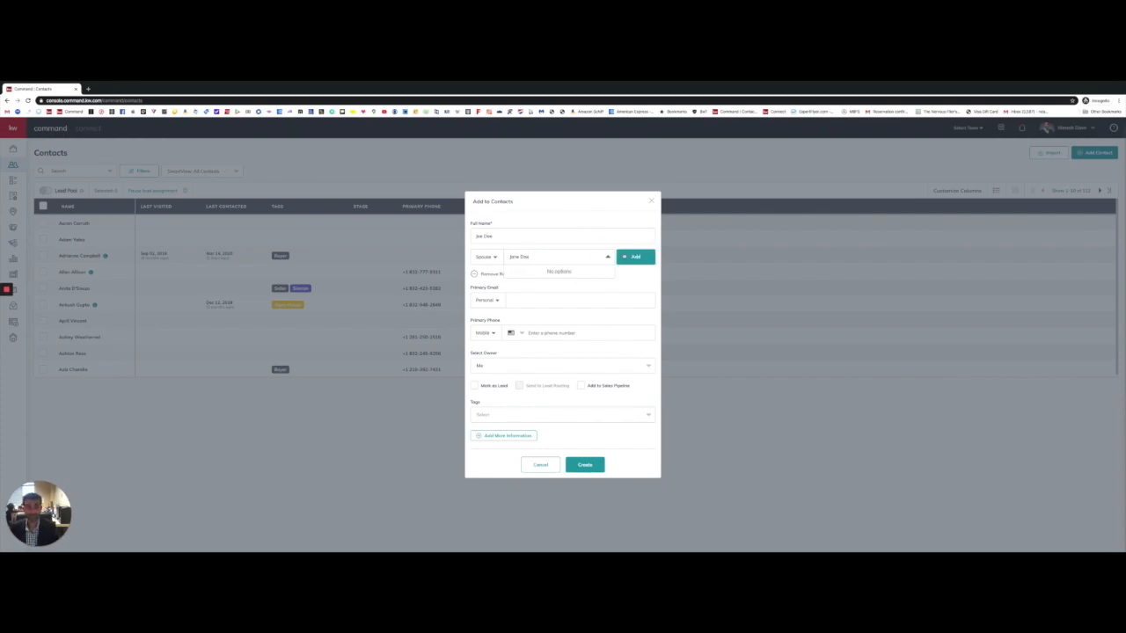
{"action": "left_click", "coordinate": [635, 257]}
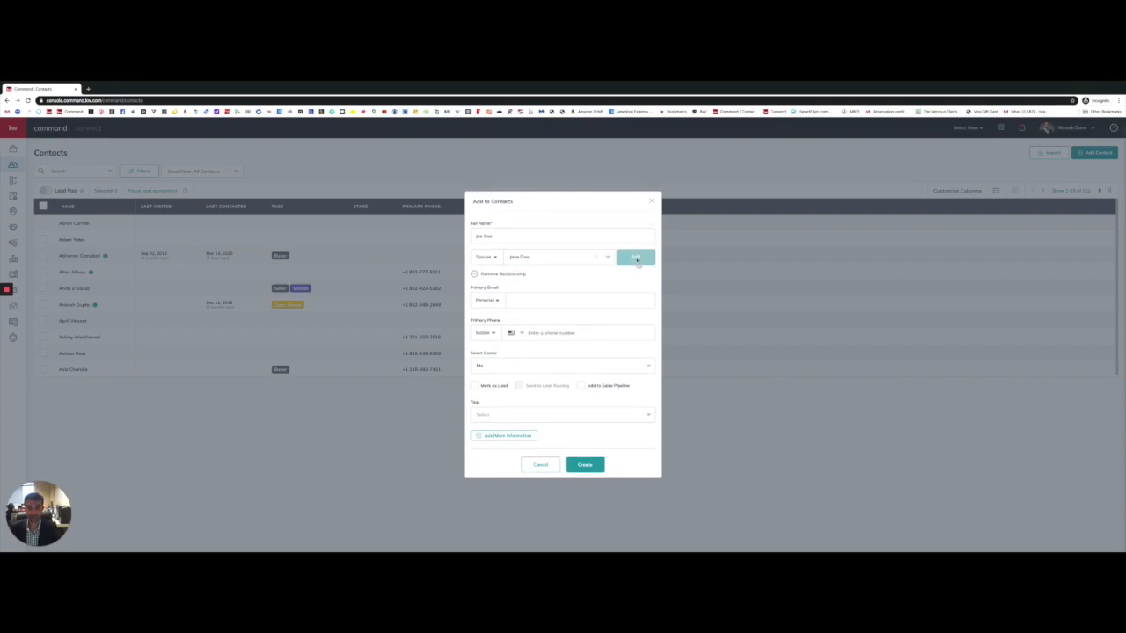
Step: Enter the contact's primary email and begin typing their mobile number
{"action": "left_click", "coordinate": [519, 300]}
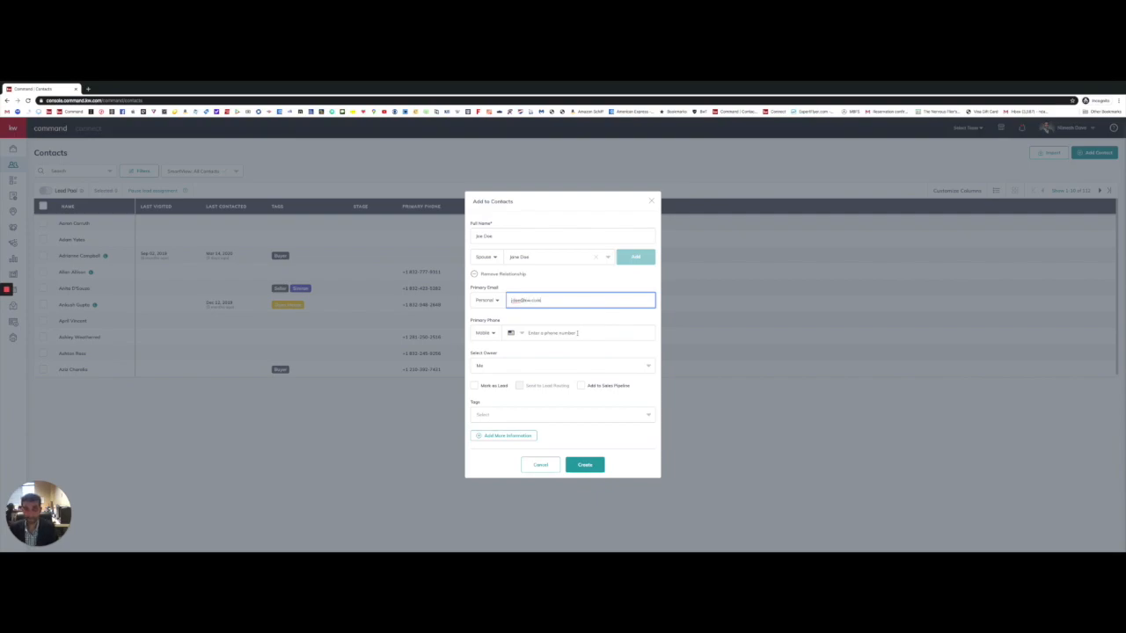
{"action": "left_click", "coordinate": [550, 311]}
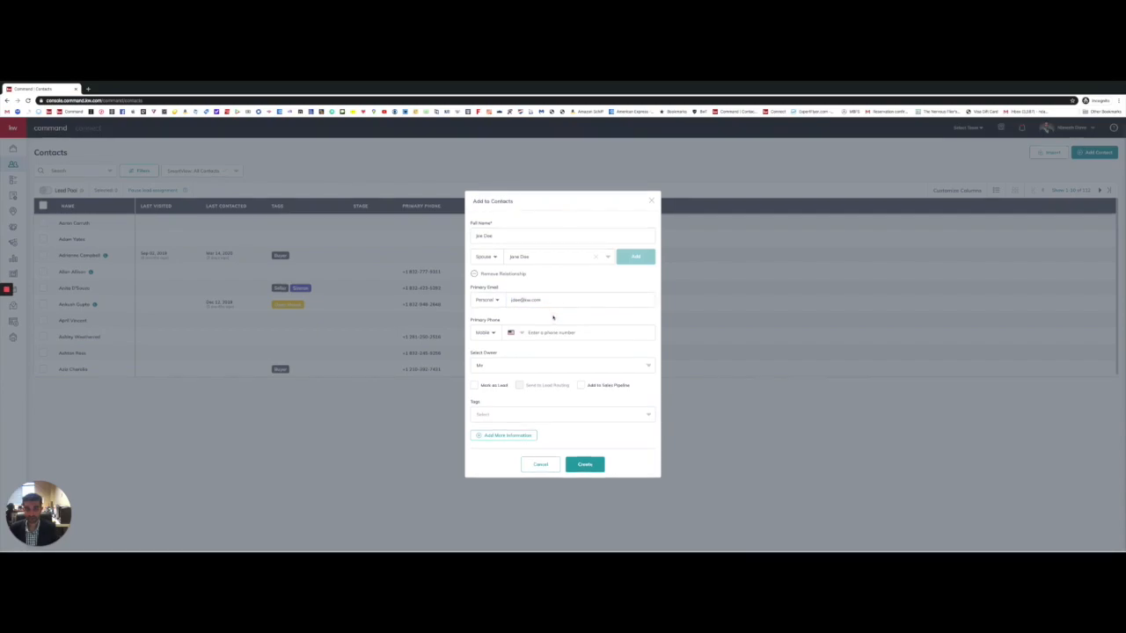
{"action": "left_click", "coordinate": [553, 331]}
{"action": "type", "text": "281) 55"}
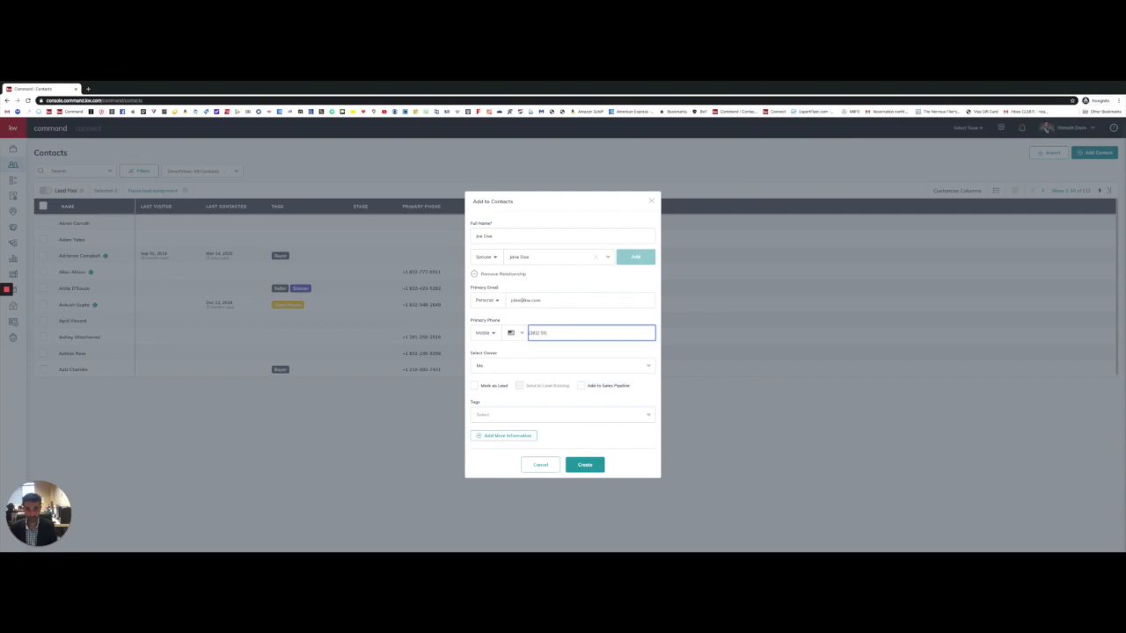
{"action": "type", "text": "5-1234"}
Step: Finish the mobile number and tag the contact Buyer plus a second orange tag
{"action": "left_click", "coordinate": [584, 311]}
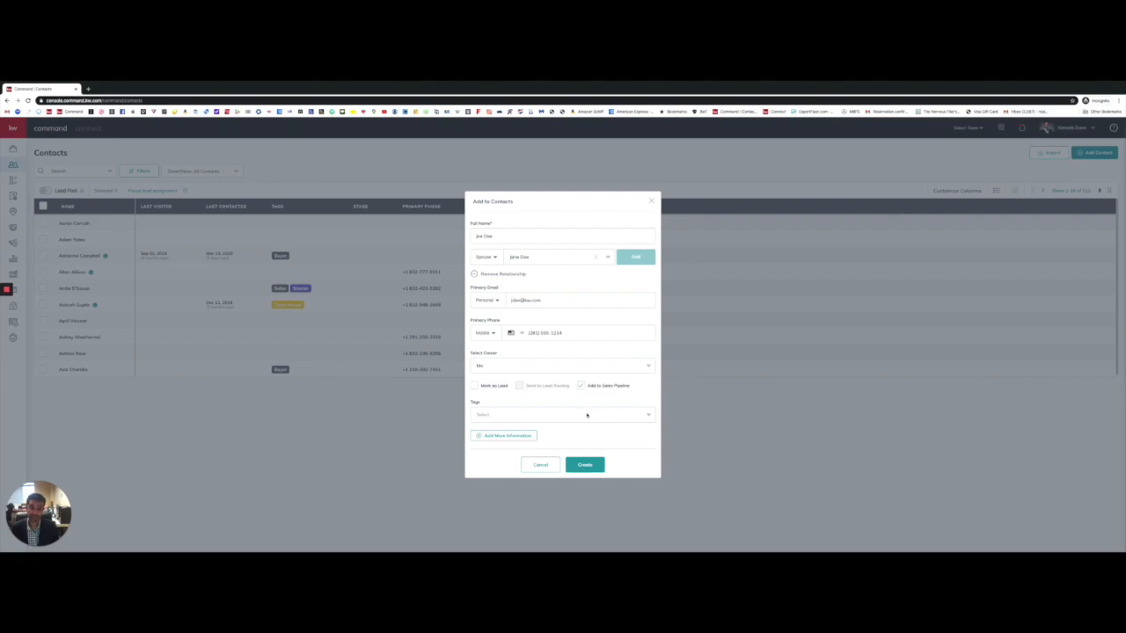
{"action": "left_click", "coordinate": [587, 415]}
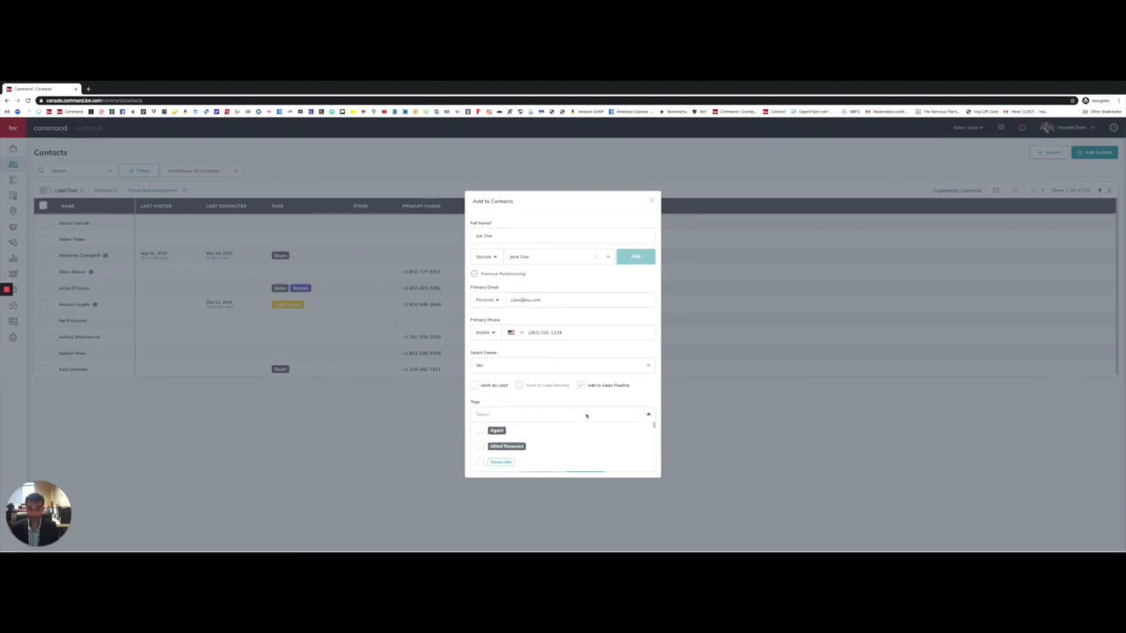
{"action": "scroll", "coordinate": [545, 437], "scroll_direction": "down", "scroll_amount": 1}
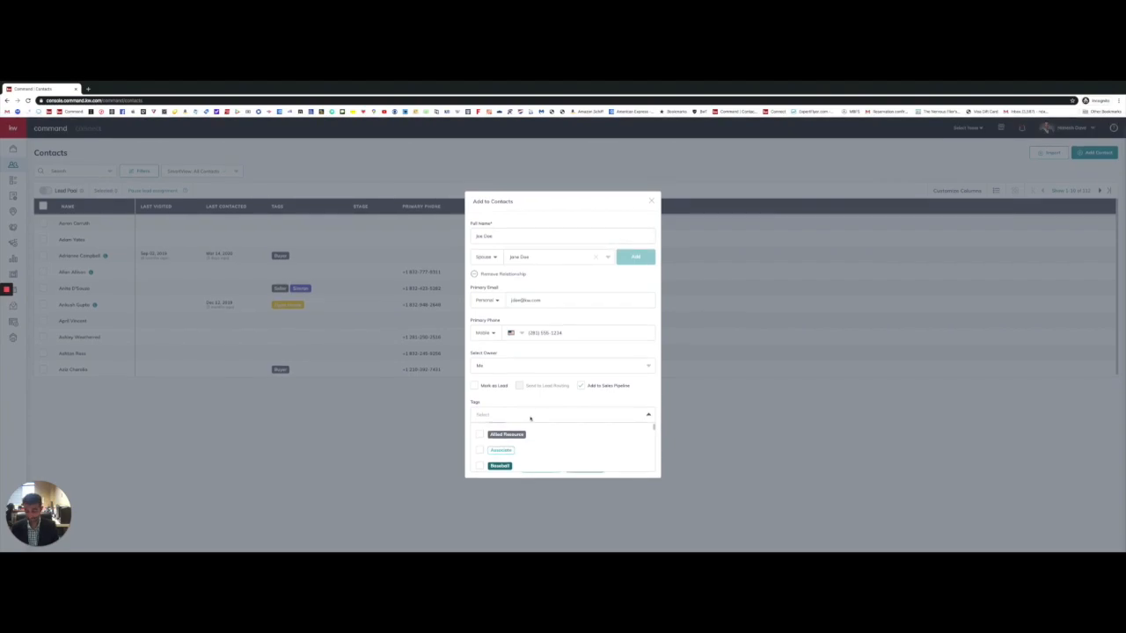
{"action": "type", "text": "buyer"}
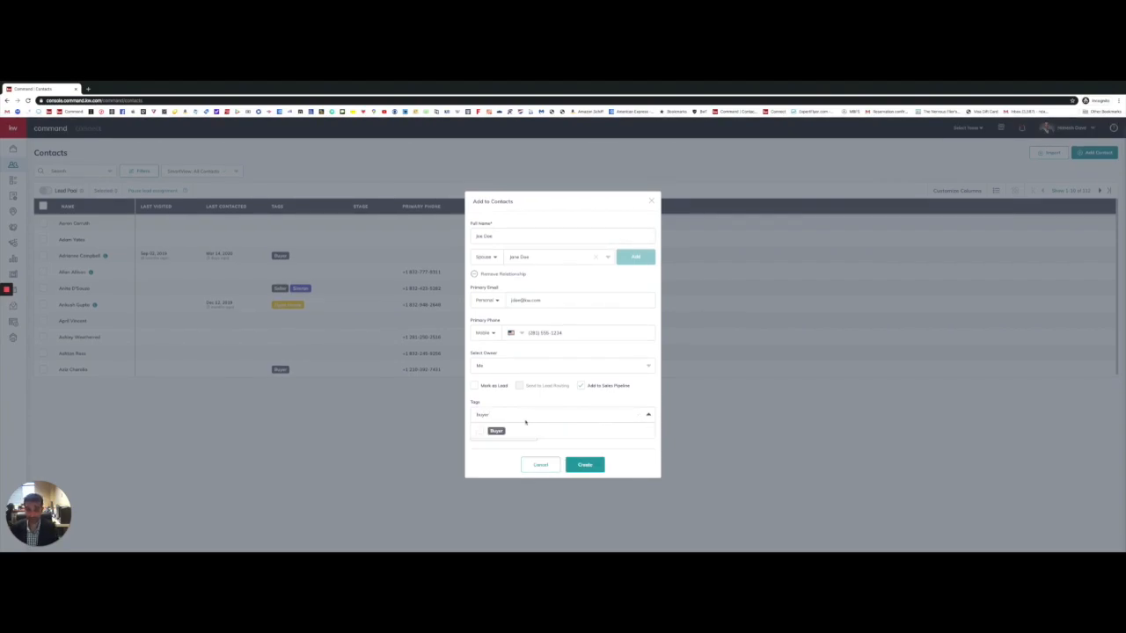
{"action": "left_click", "coordinate": [482, 431]}
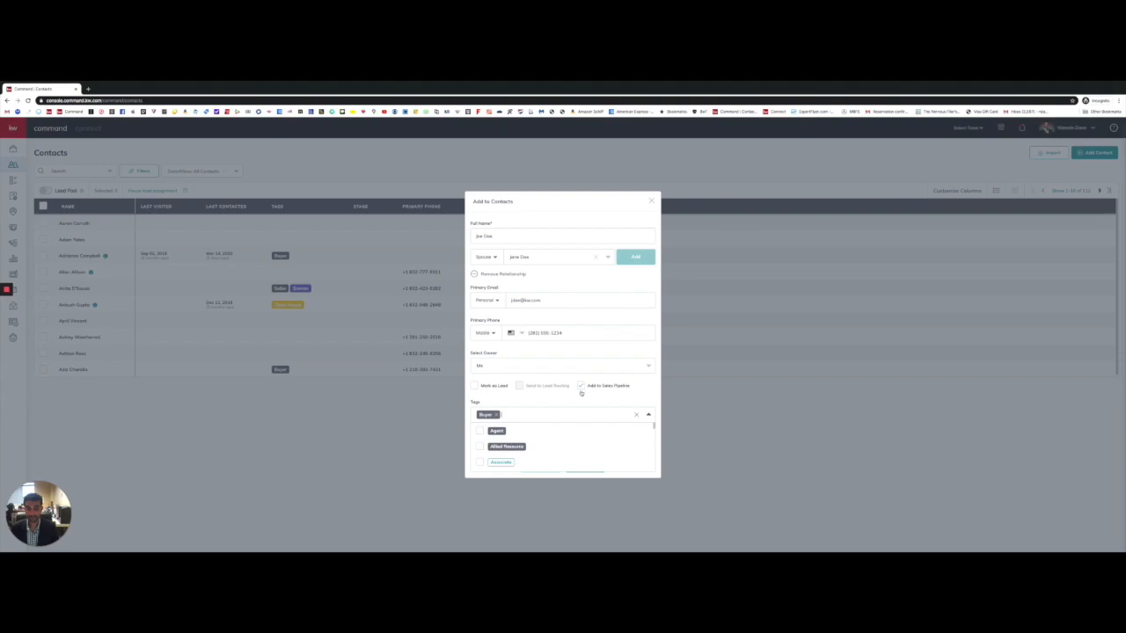
{"action": "type", "text": "sel"}
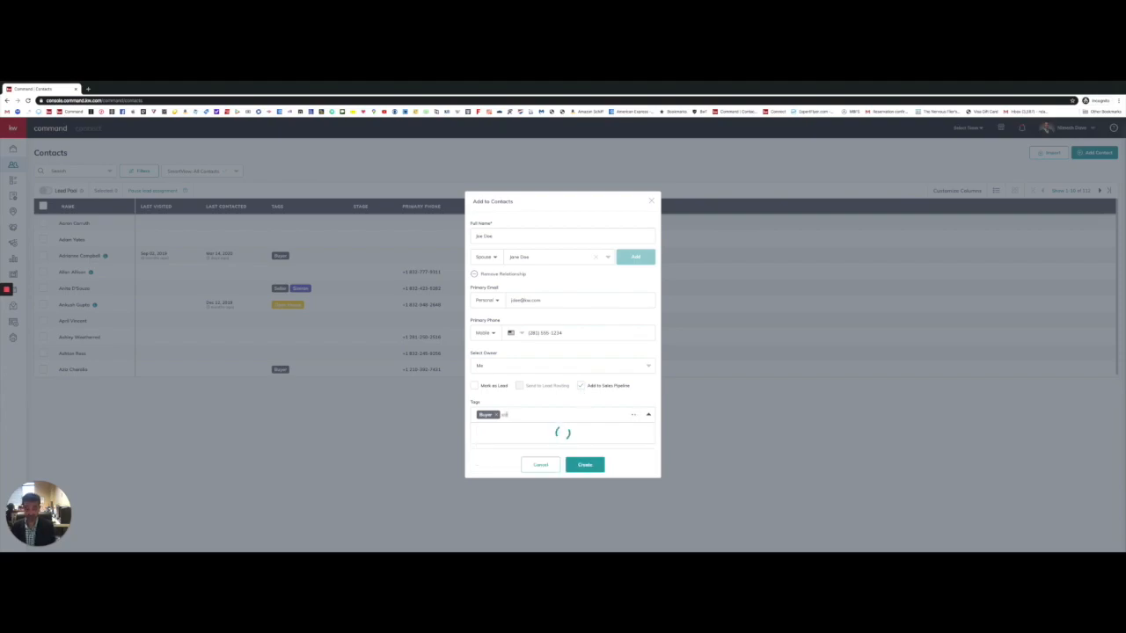
{"action": "left_click", "coordinate": [492, 431]}
{"action": "left_click", "coordinate": [577, 397]}
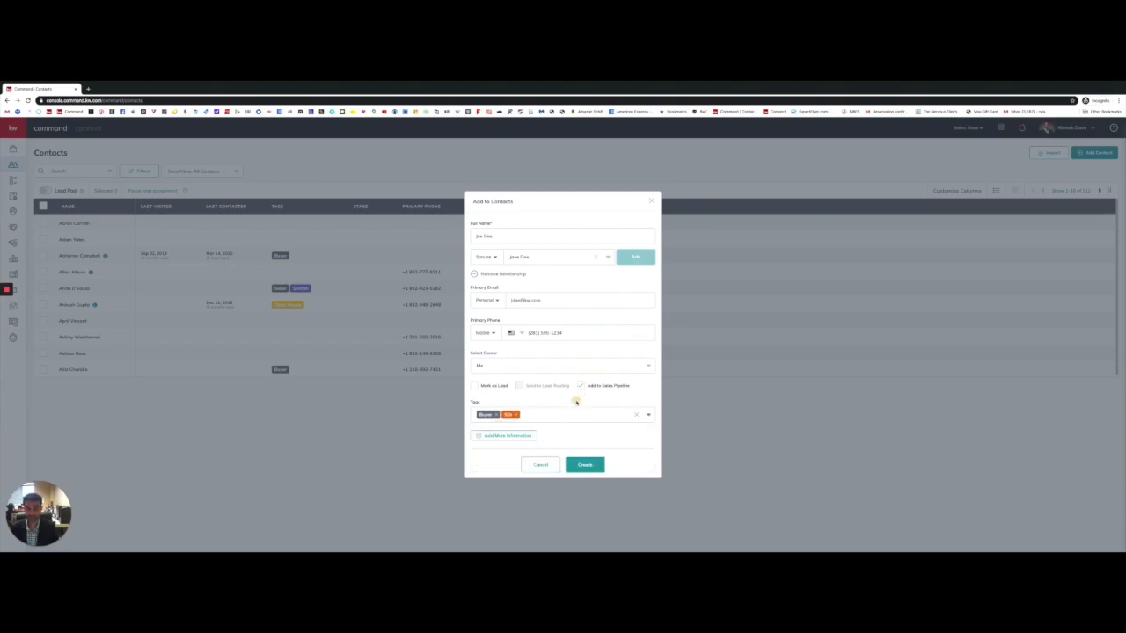
Step: Reveal and expand the Additional Contact Information, About, Sales Pipeline and Custom sections
{"action": "left_click", "coordinate": [502, 437]}
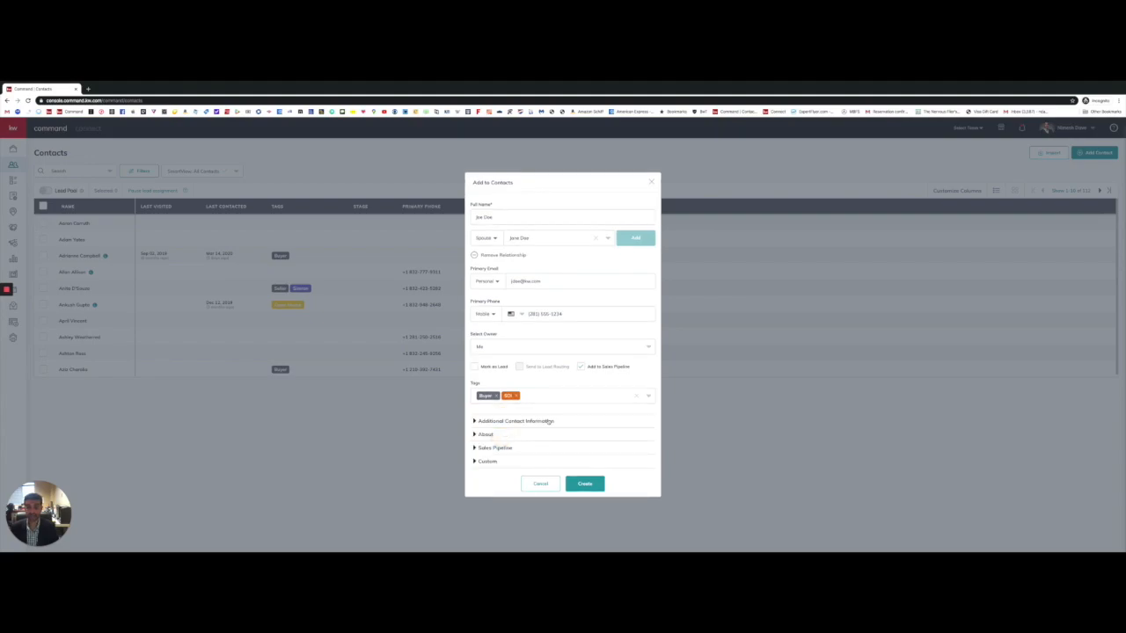
{"action": "left_click", "coordinate": [527, 422]}
{"action": "scroll", "coordinate": [514, 411], "scroll_direction": "down", "scroll_amount": 3}
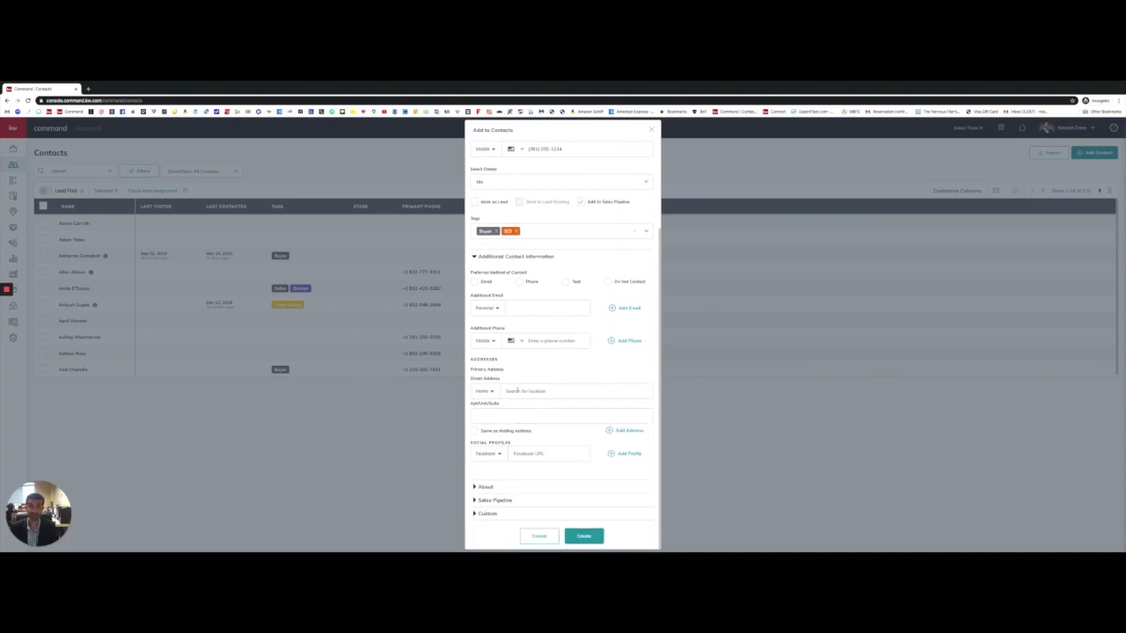
{"action": "left_click", "coordinate": [487, 487]}
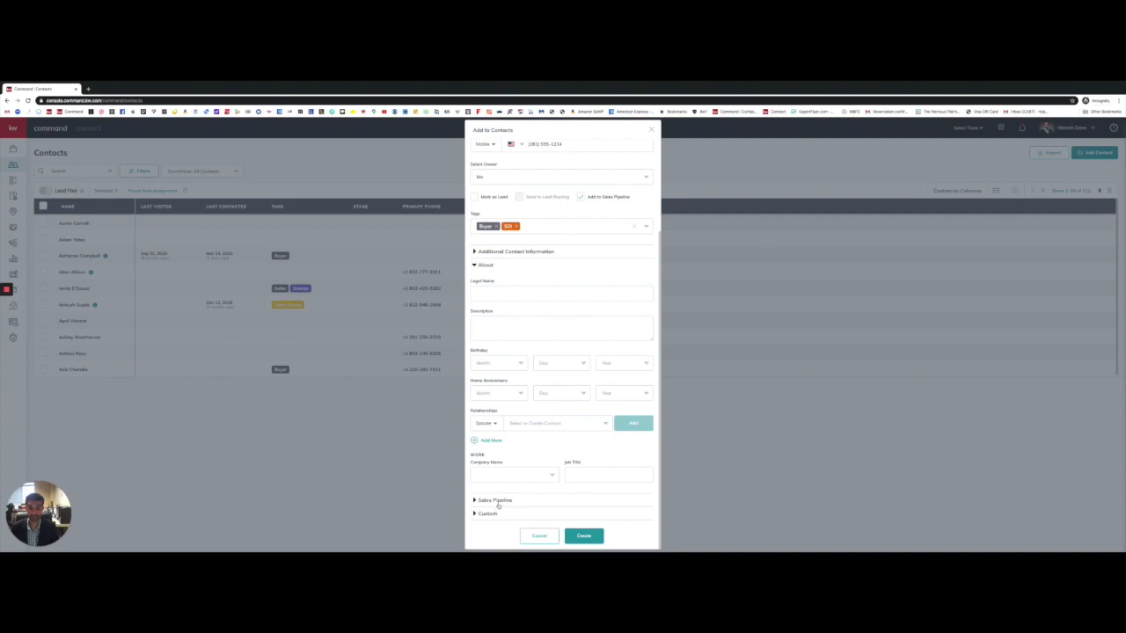
{"action": "left_click", "coordinate": [493, 500]}
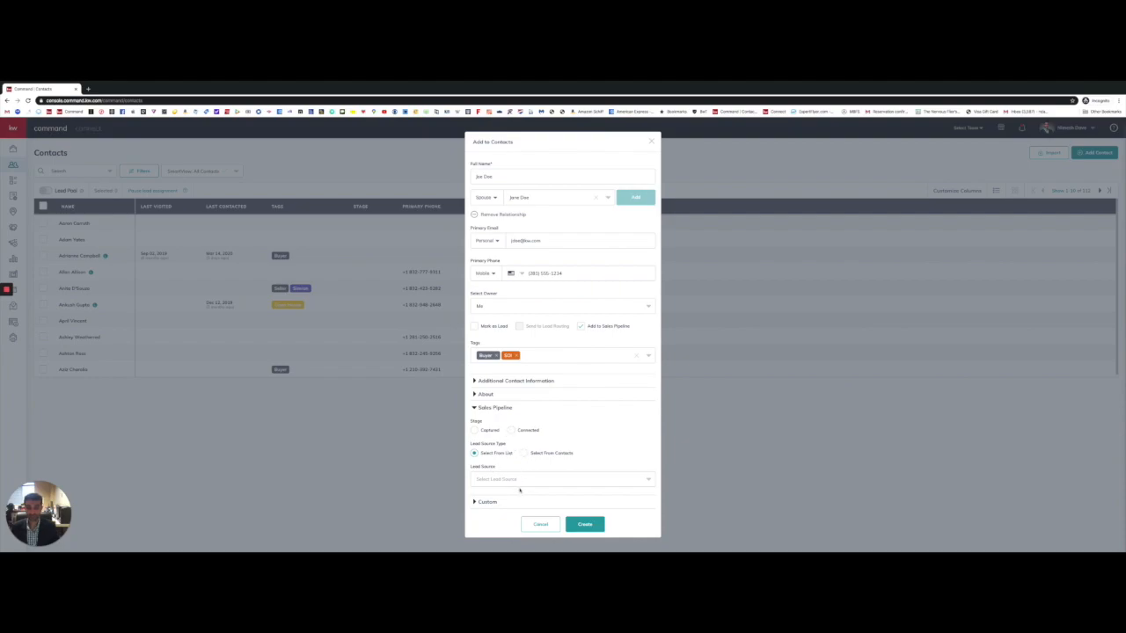
{"action": "left_click", "coordinate": [488, 501]}
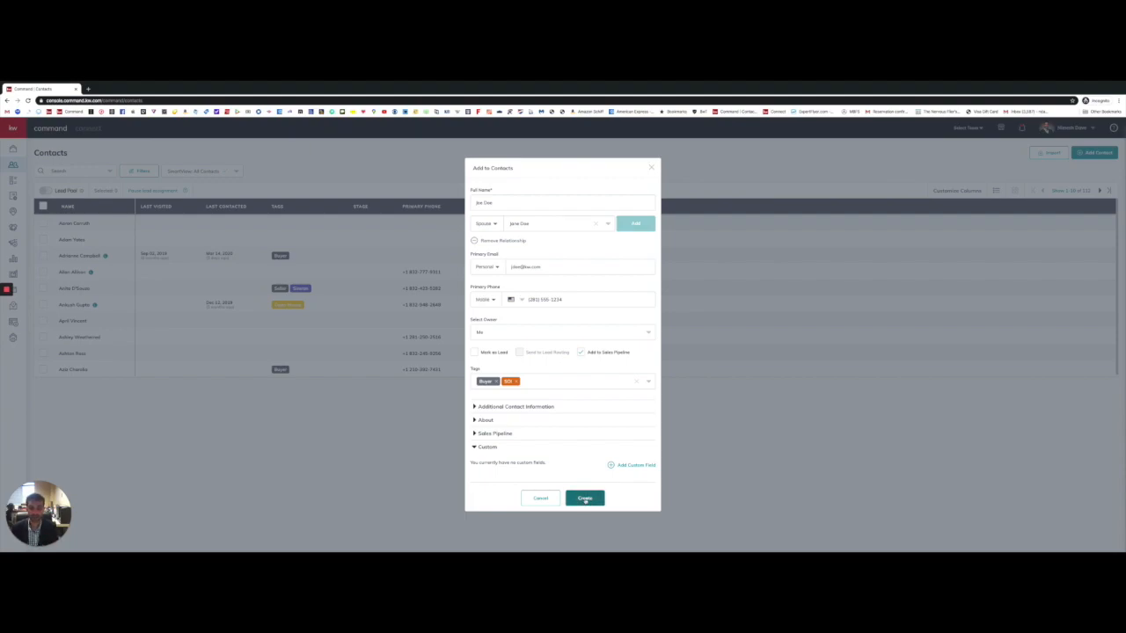
Step: Create the contact, then open the Opportunities pipeline overview from the sidebar
{"action": "left_click", "coordinate": [585, 499]}
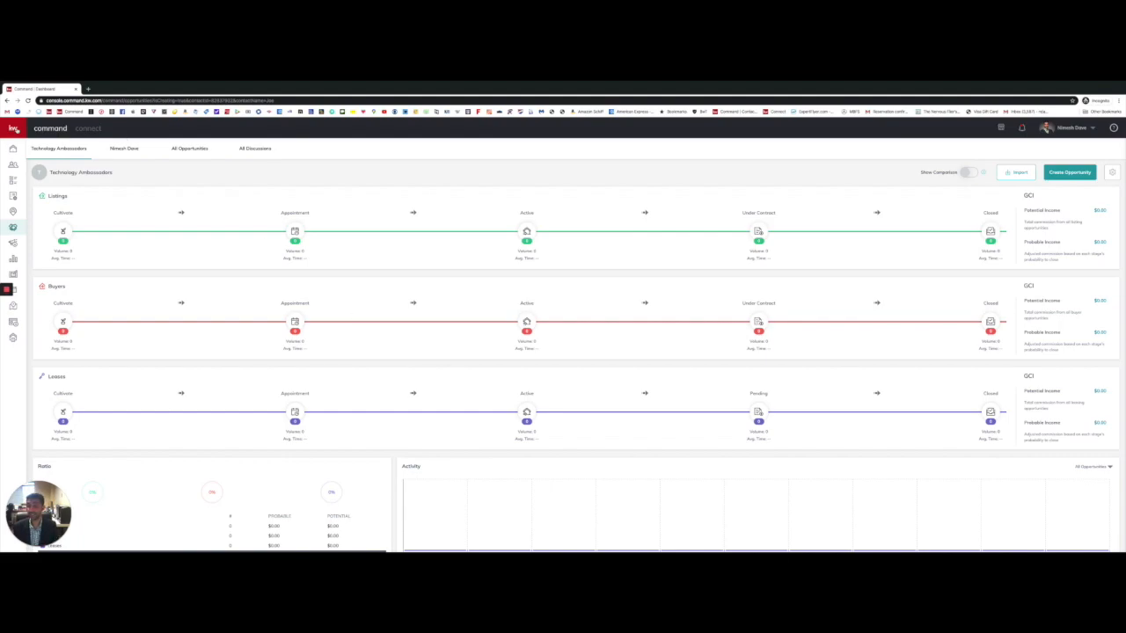
{"action": "left_click", "coordinate": [16, 130]}
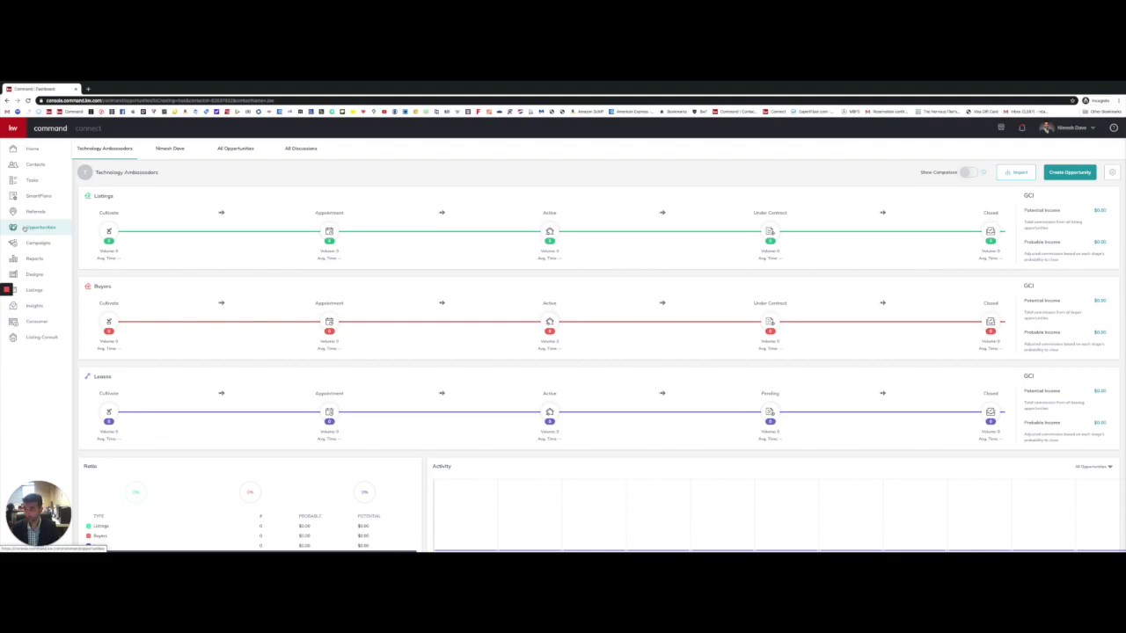
{"action": "left_click", "coordinate": [14, 128]}
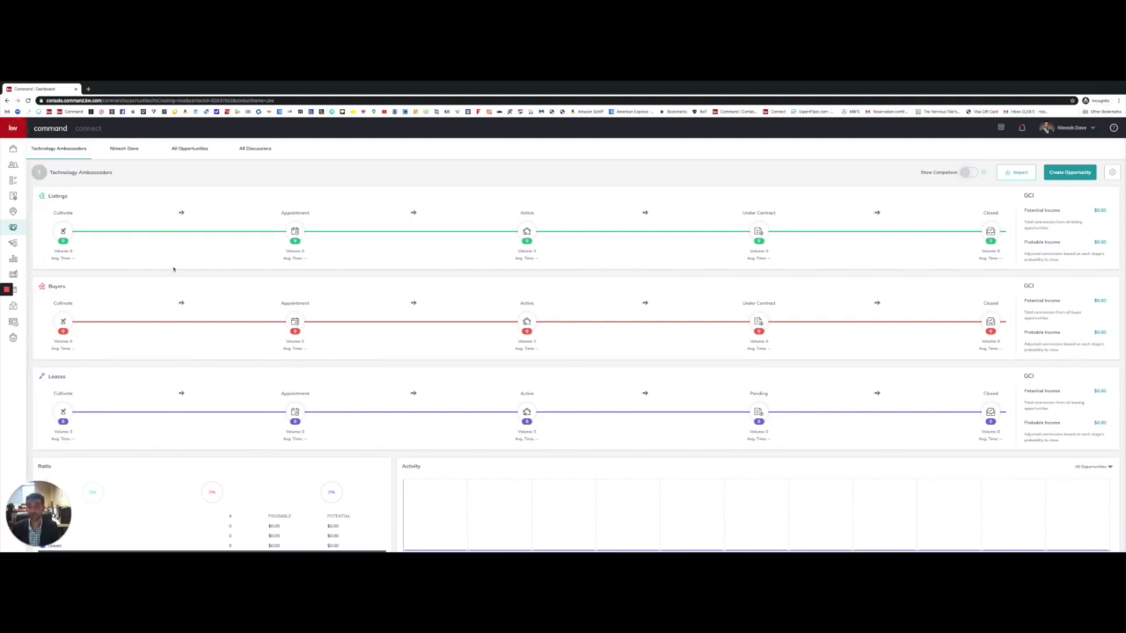
{"action": "left_click", "coordinate": [62, 196]}
{"action": "left_click", "coordinate": [834, 242]}
{"action": "left_click", "coordinate": [129, 149]}
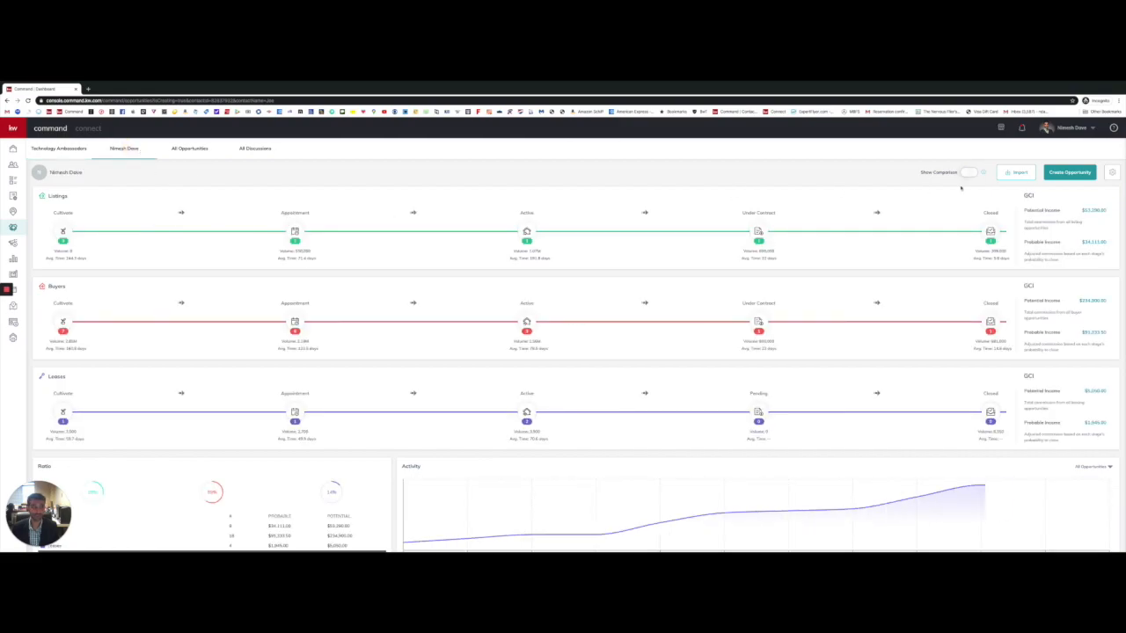
{"action": "scroll", "coordinate": [1103, 229], "scroll_direction": "down", "scroll_amount": 1}
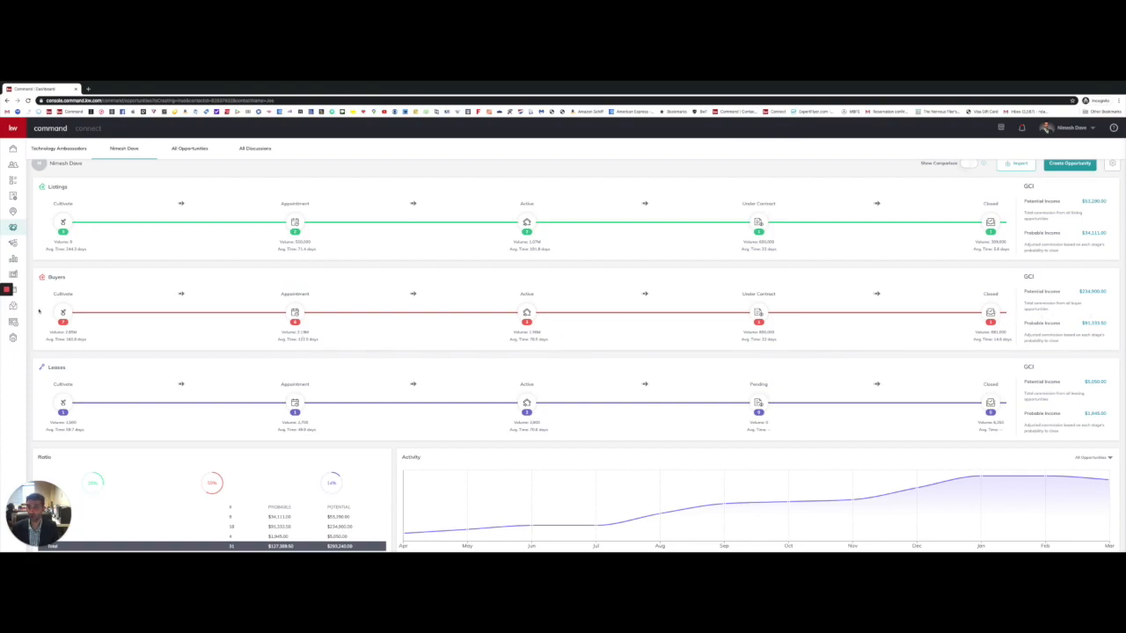
{"action": "scroll", "coordinate": [748, 316], "scroll_direction": "down", "scroll_amount": 1}
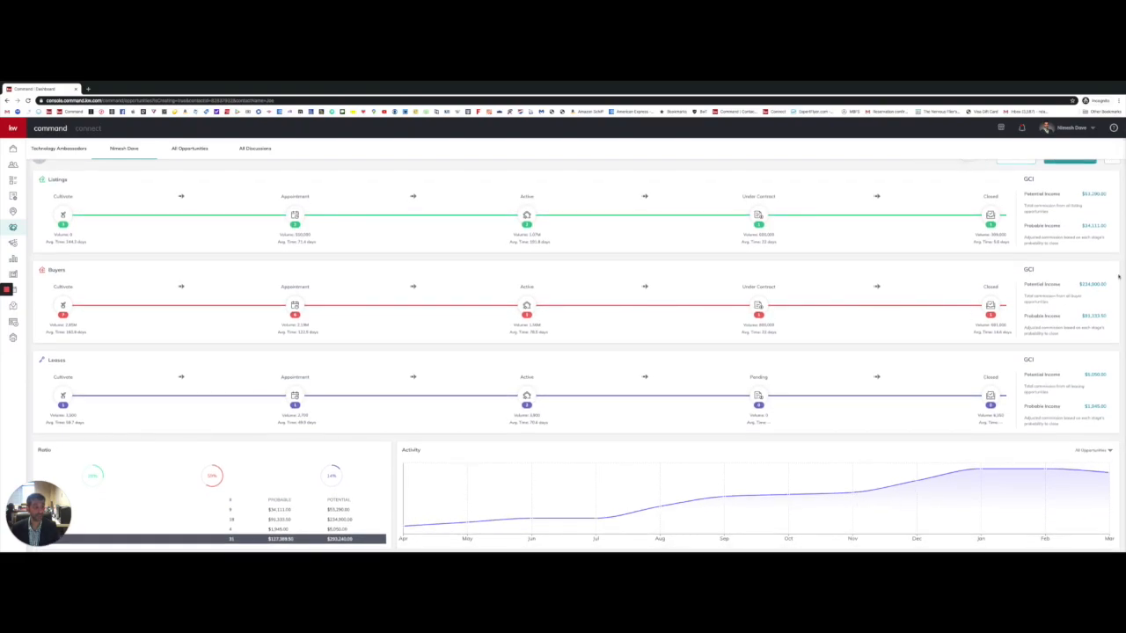
{"action": "scroll", "coordinate": [1075, 291], "scroll_direction": "up", "scroll_amount": 1}
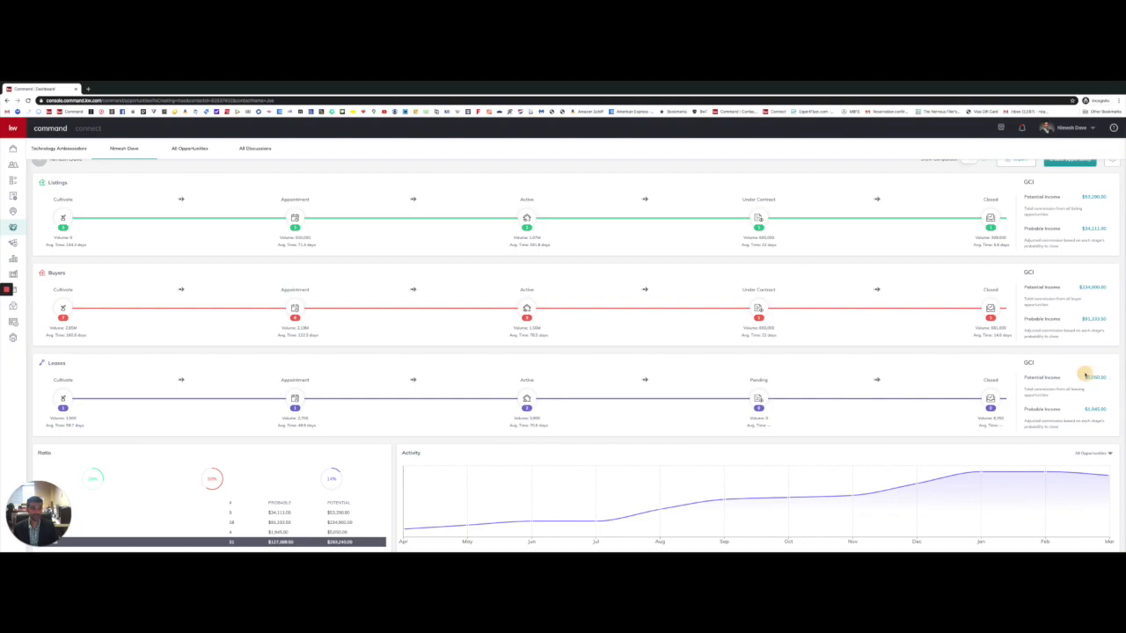
{"action": "scroll", "coordinate": [1085, 382], "scroll_direction": "down", "scroll_amount": 2}
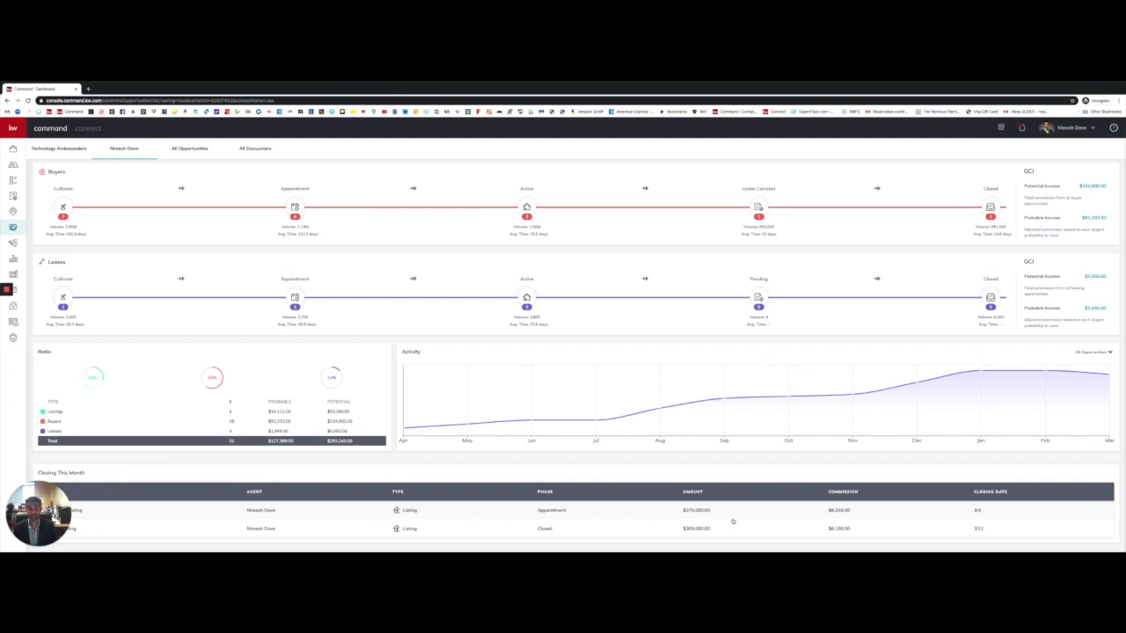
{"action": "scroll", "coordinate": [732, 521], "scroll_direction": "up", "scroll_amount": 1}
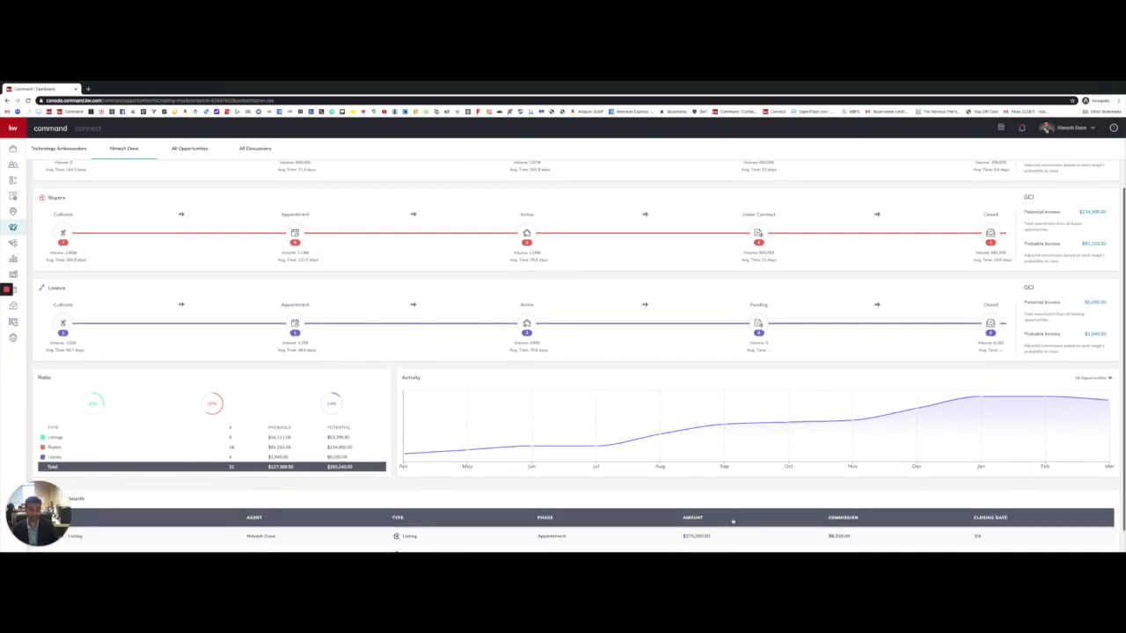
{"action": "scroll", "coordinate": [733, 522], "scroll_direction": "down", "scroll_amount": 1}
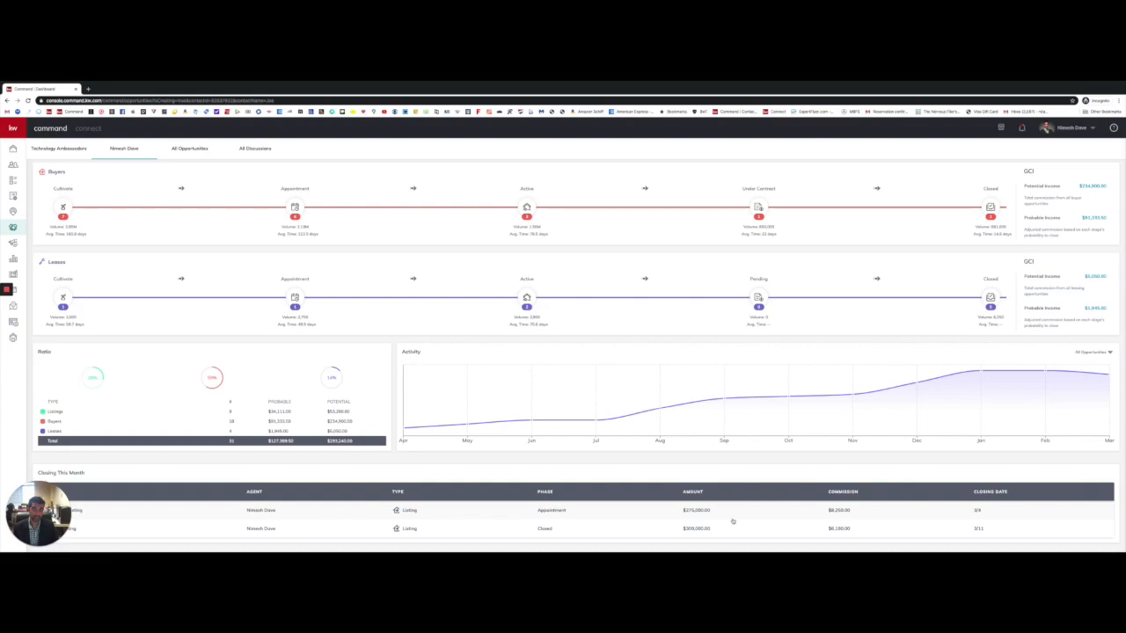
{"action": "scroll", "coordinate": [732, 522], "scroll_direction": "up", "scroll_amount": 3}
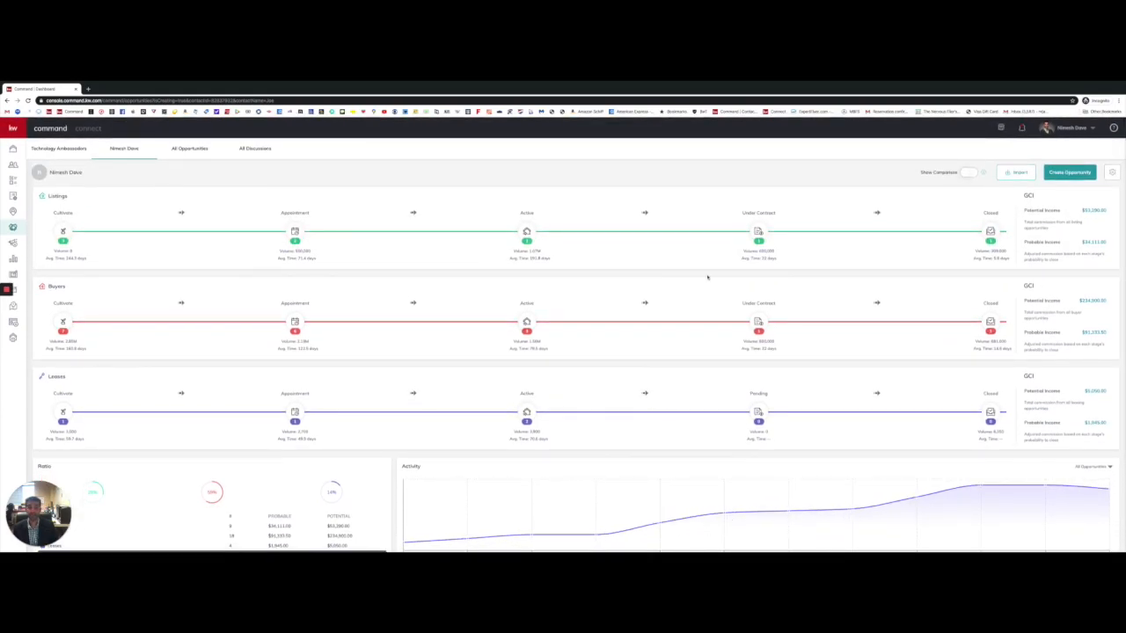
Step: Start a new opportunity, check the Team list, and bring up the Opportunity Type choices
{"action": "left_click", "coordinate": [1070, 172]}
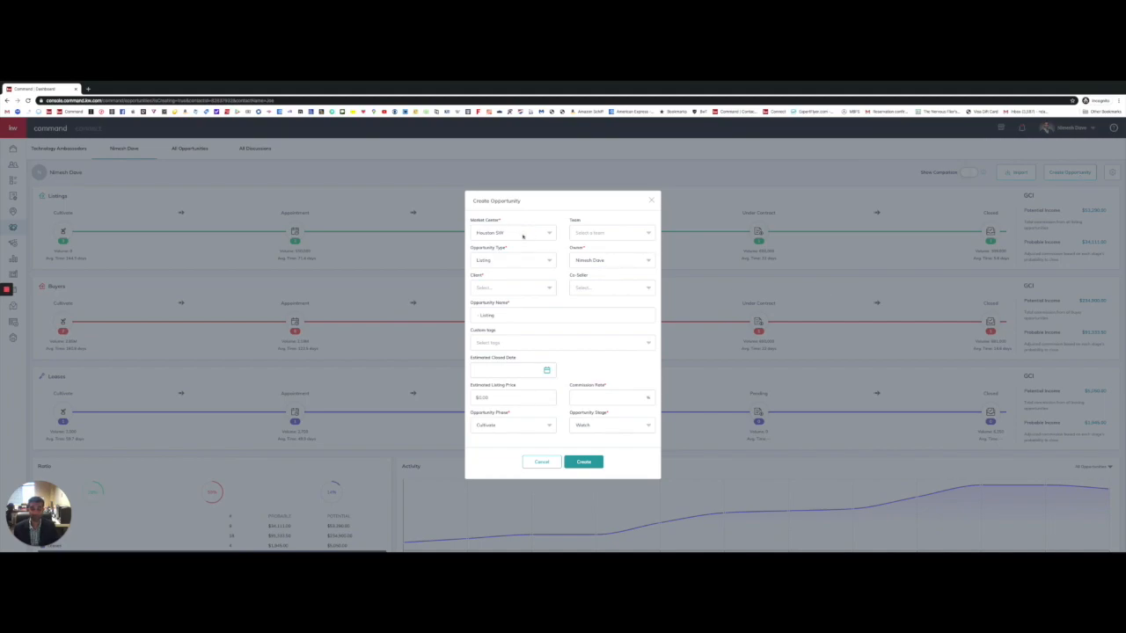
{"action": "left_click", "coordinate": [628, 234]}
{"action": "left_click", "coordinate": [605, 216]}
{"action": "scroll", "coordinate": [604, 246], "scroll_direction": "down", "scroll_amount": 1}
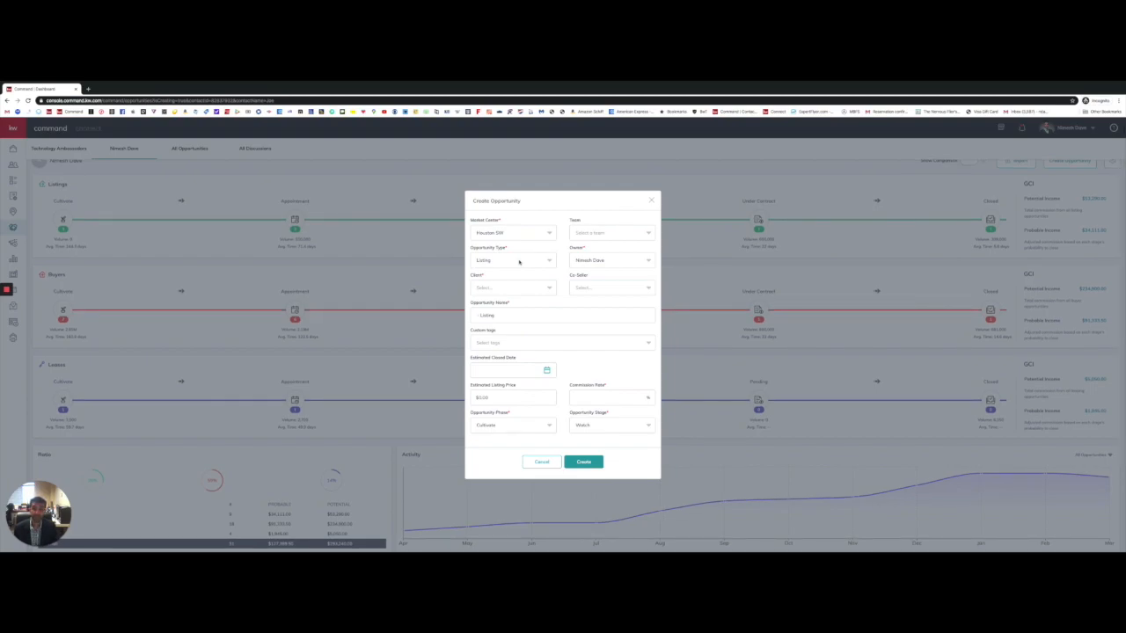
{"action": "left_click", "coordinate": [519, 262]}
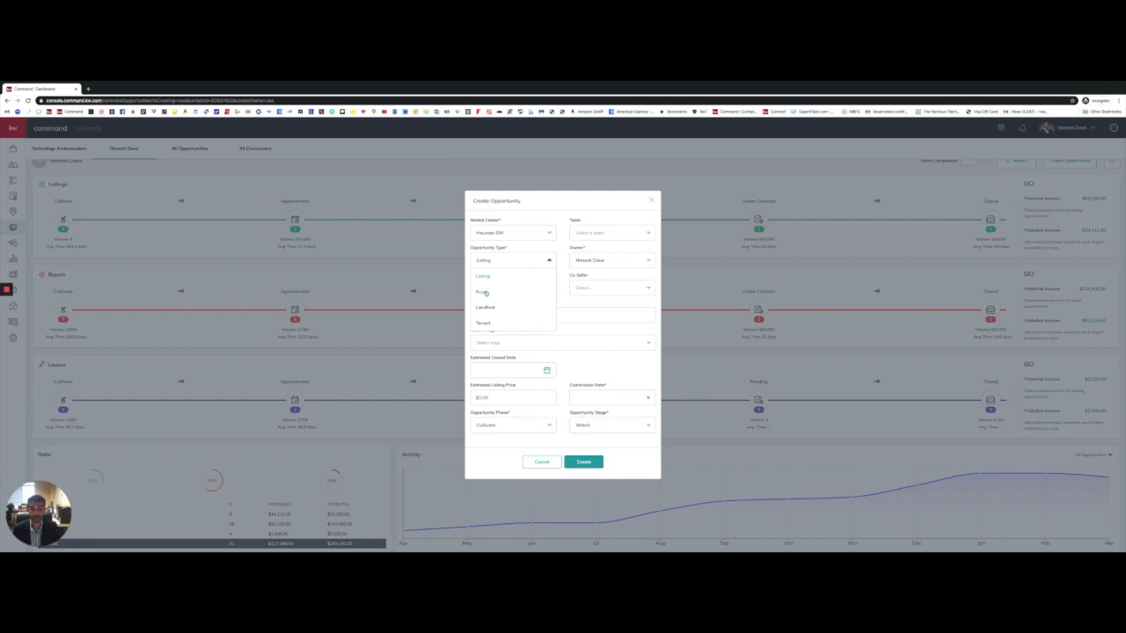
Step: Make the opportunity a Buyer type and select the client contact by searching their name
{"action": "left_click", "coordinate": [483, 292]}
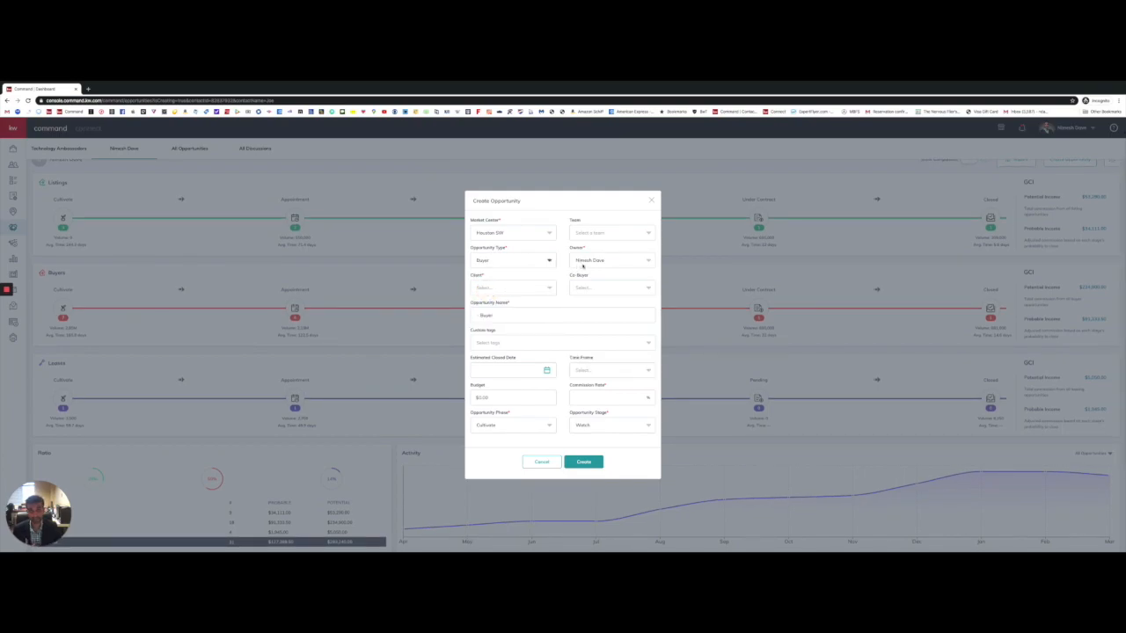
{"action": "scroll", "coordinate": [563, 277], "scroll_direction": "down", "scroll_amount": 1}
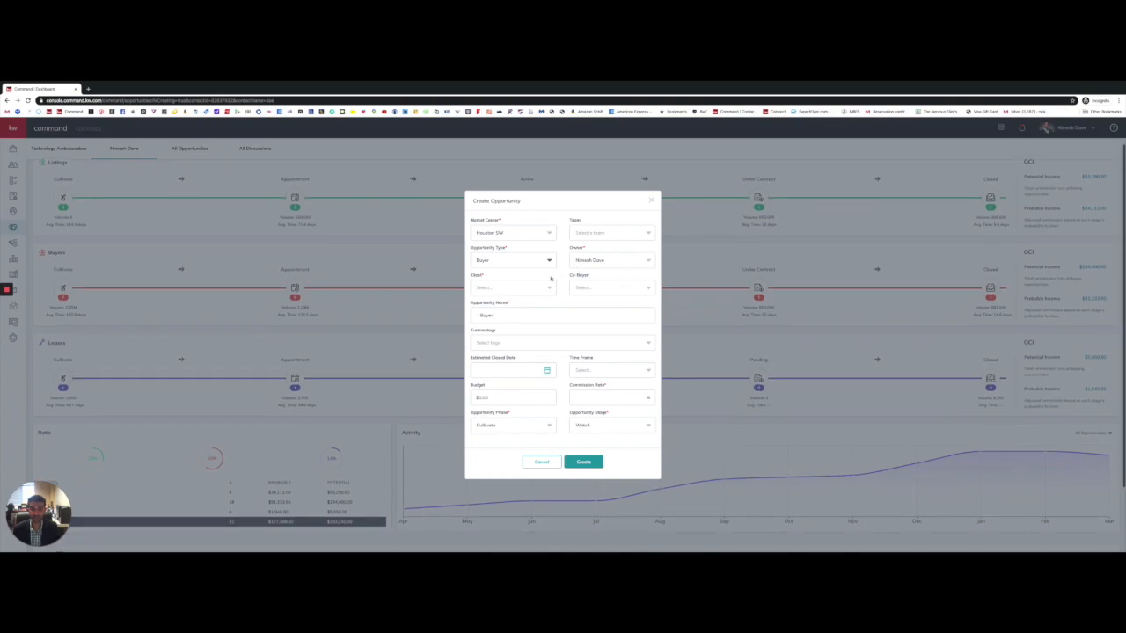
{"action": "left_click", "coordinate": [540, 287]}
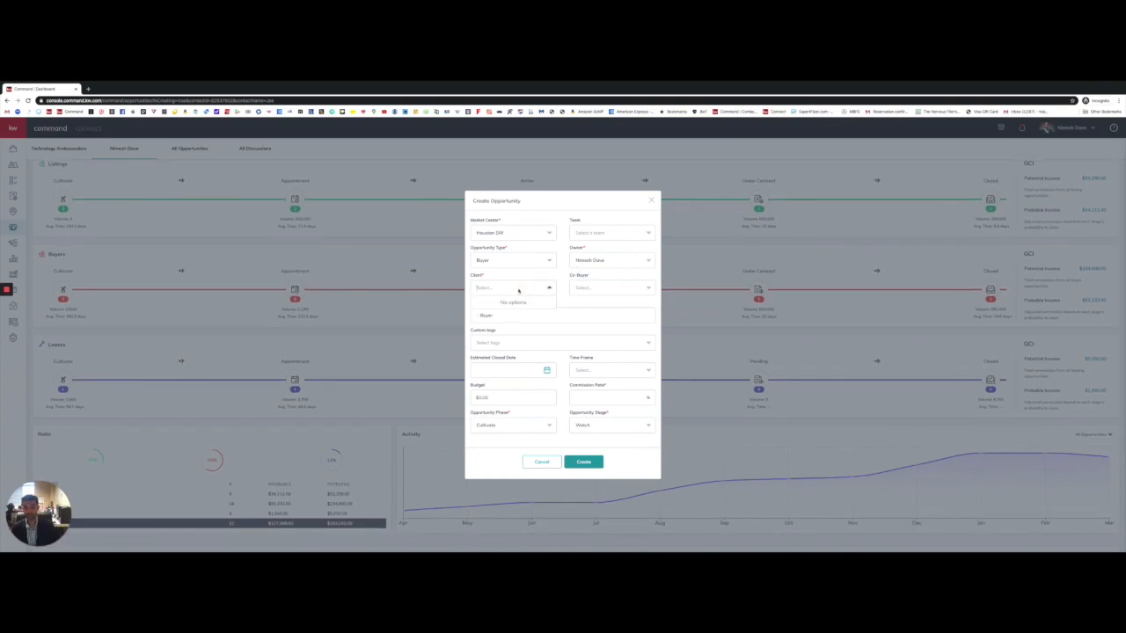
{"action": "type", "text": "joe"}
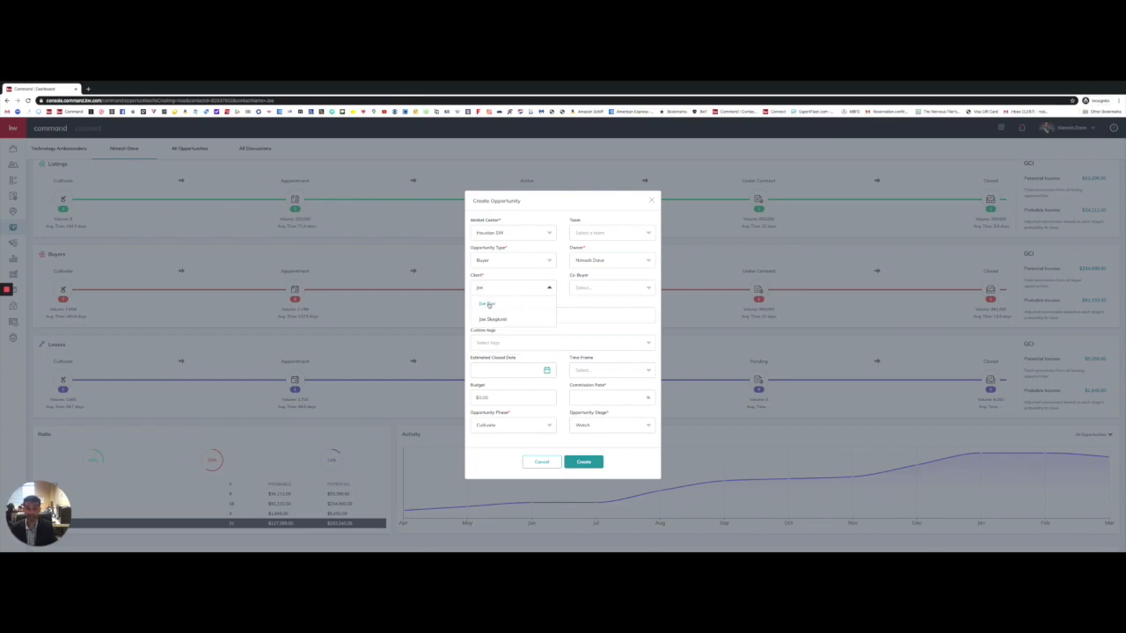
{"action": "left_click", "coordinate": [488, 304]}
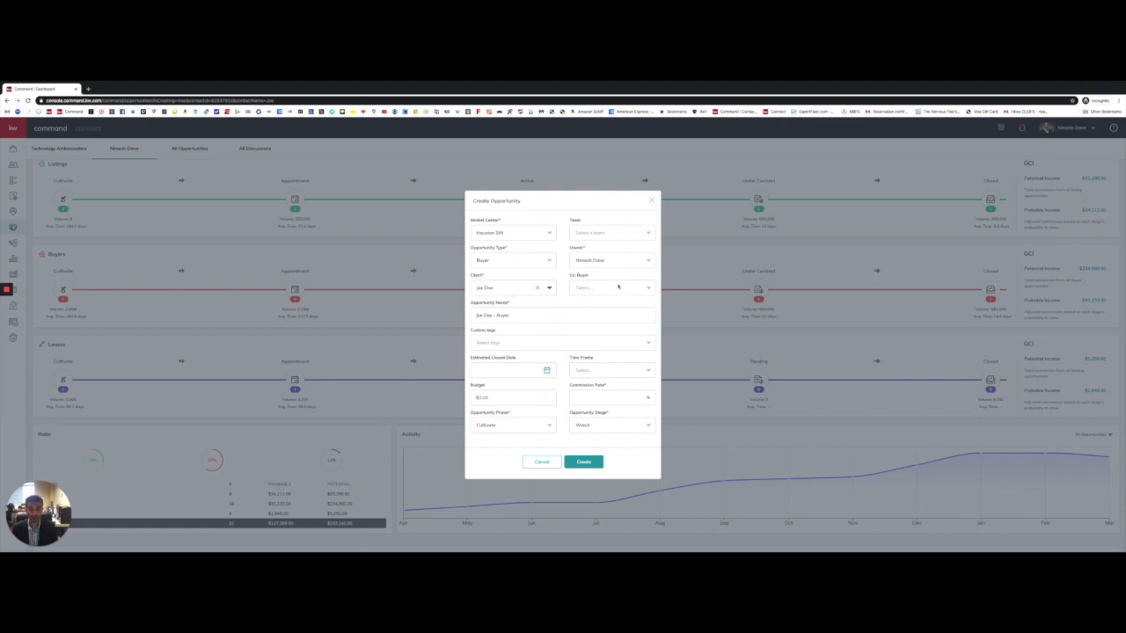
{"action": "left_click", "coordinate": [618, 287]}
Step: Add the client's spouse as co-buyer and keep the auto-generated opportunity name
{"action": "left_click", "coordinate": [587, 314]}
{"action": "left_click_drag", "start_coordinate": [515, 315], "coordinate": [466, 315]}
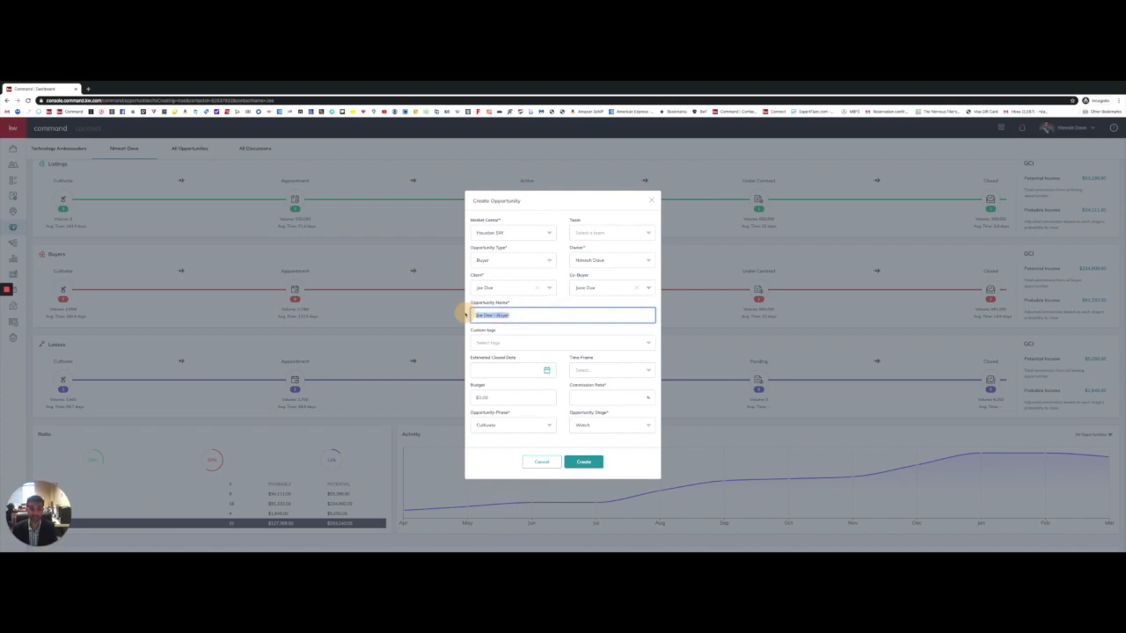
{"action": "left_click", "coordinate": [520, 306]}
{"action": "scroll", "coordinate": [536, 344], "scroll_direction": "down", "scroll_amount": 1}
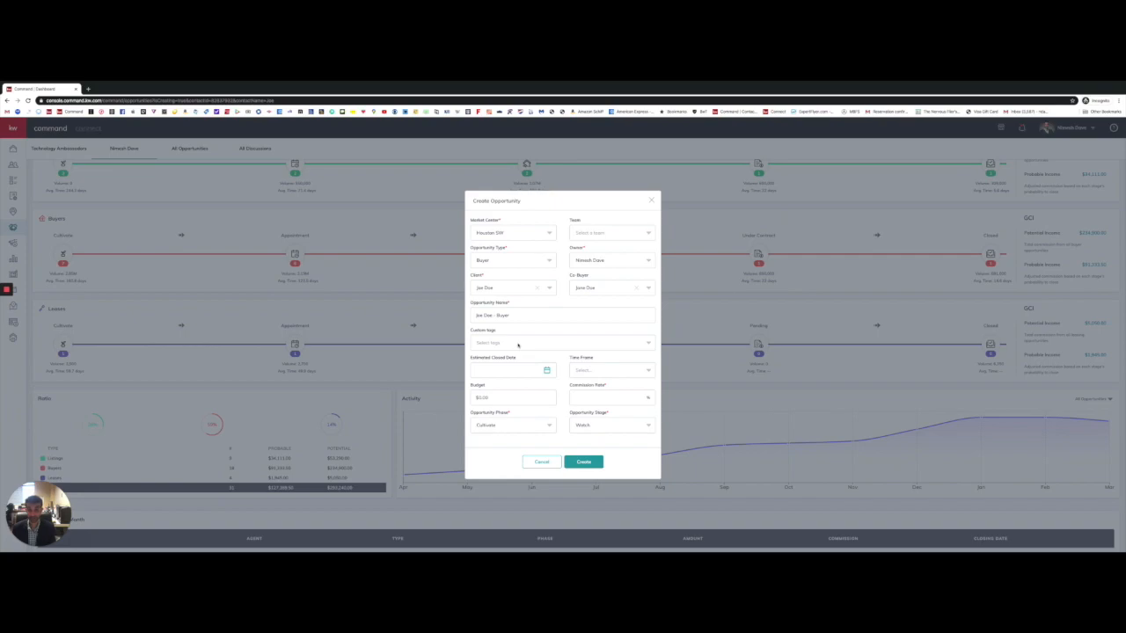
Step: Attach the Riverstone custom tag to the buyer opportunity
{"action": "left_click", "coordinate": [518, 345]}
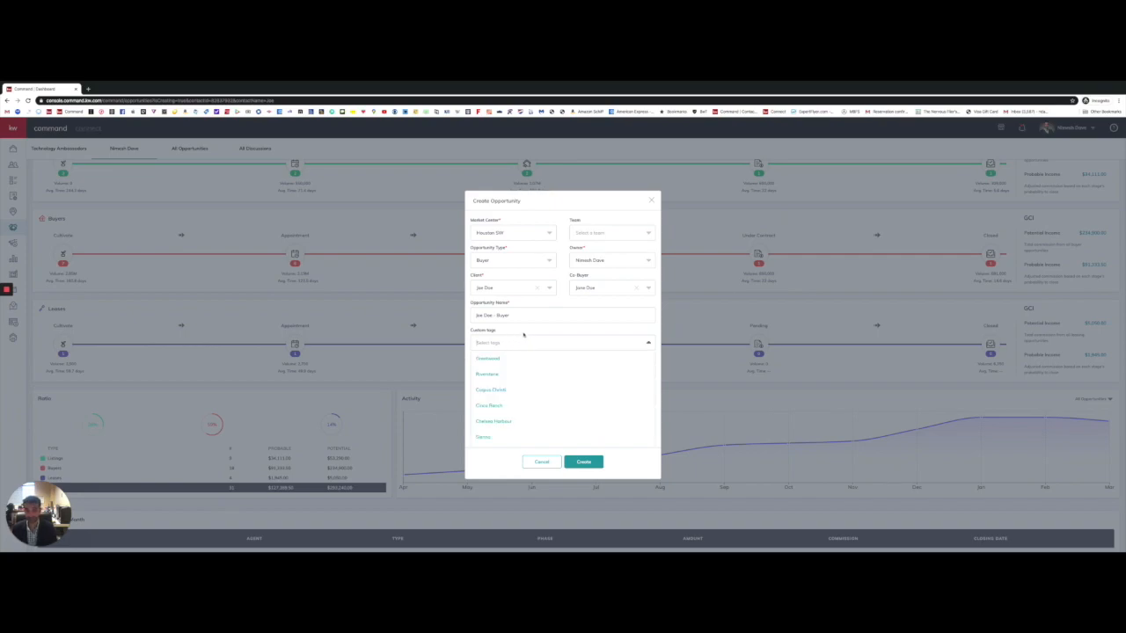
{"action": "left_click", "coordinate": [488, 375]}
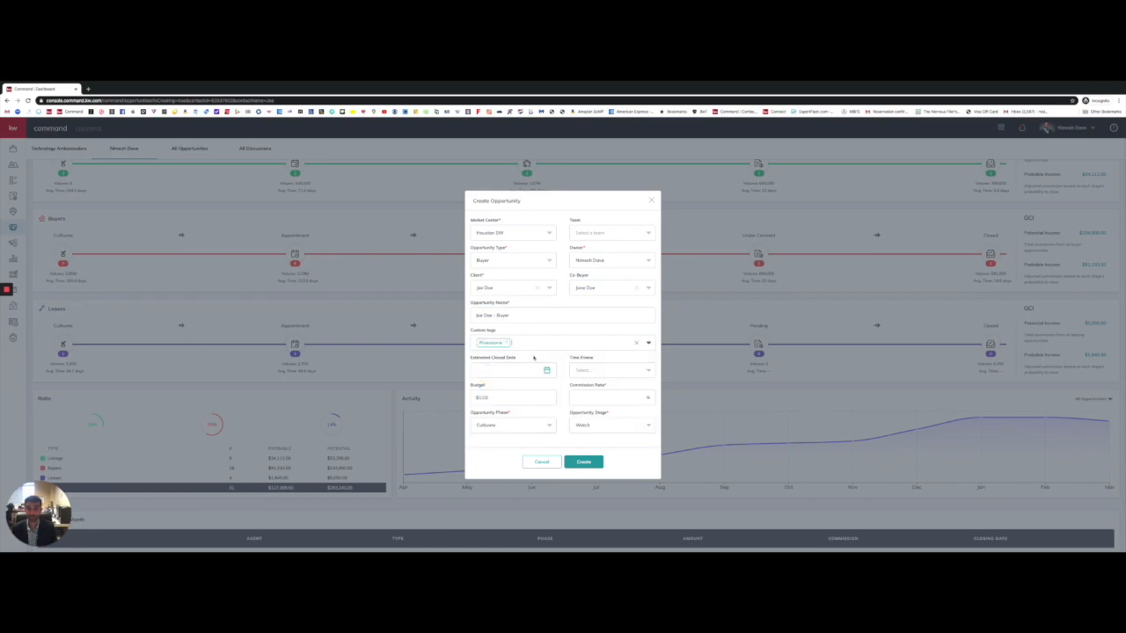
{"action": "scroll", "coordinate": [533, 358], "scroll_direction": "down", "scroll_amount": 1}
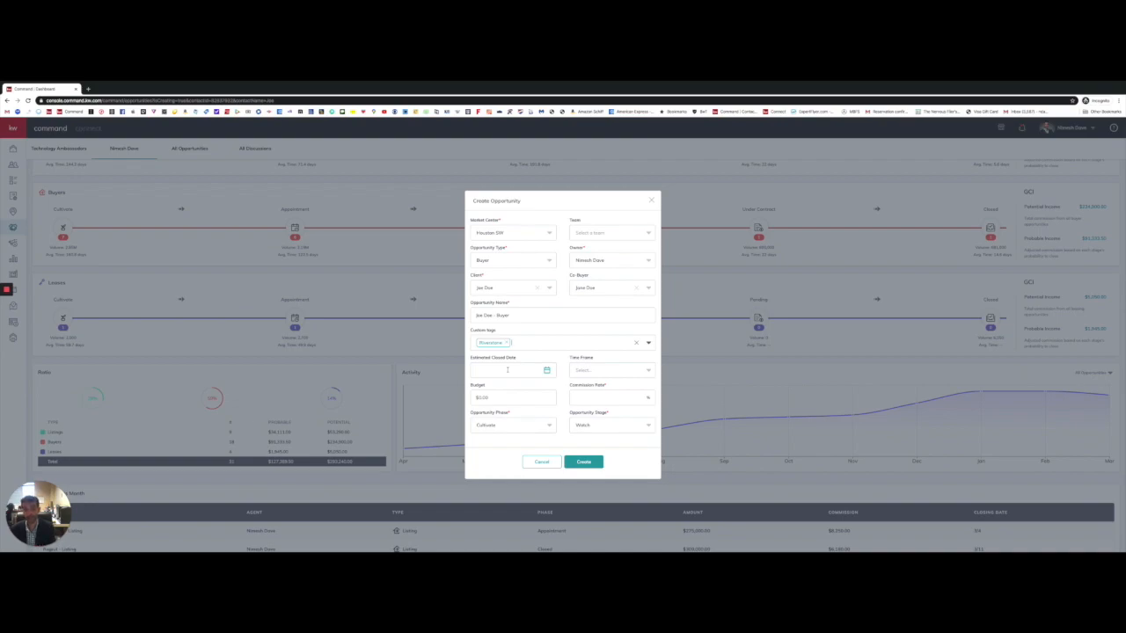
{"action": "left_click", "coordinate": [610, 372]}
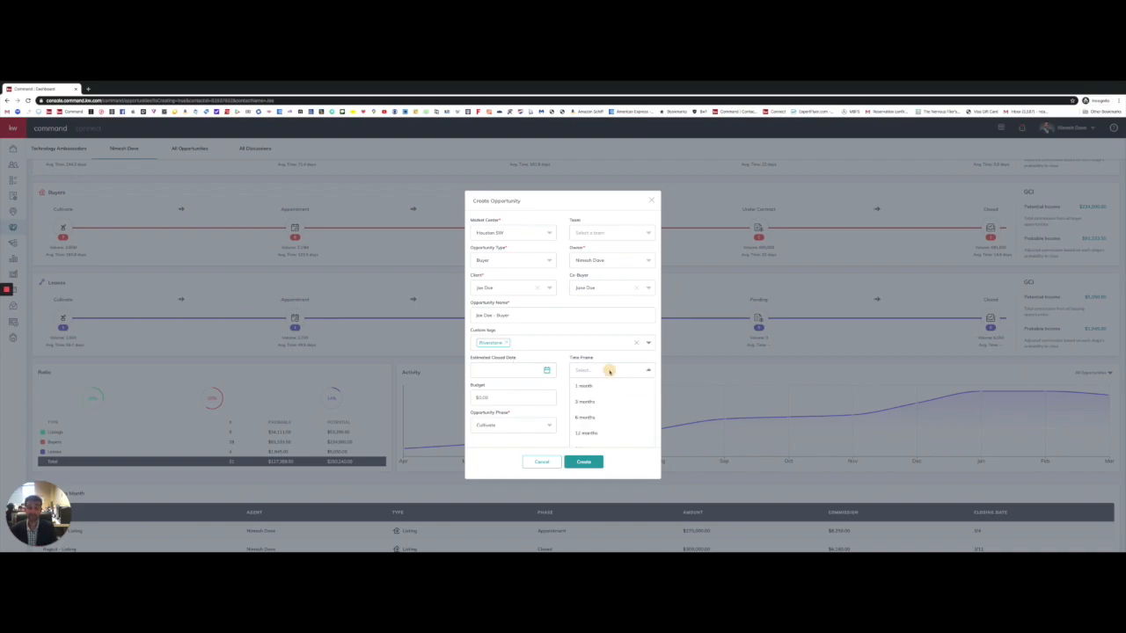
Step: Set a 6-month time frame, a $700,000.00 budget and a 3% commission rate
{"action": "left_click", "coordinate": [595, 418]}
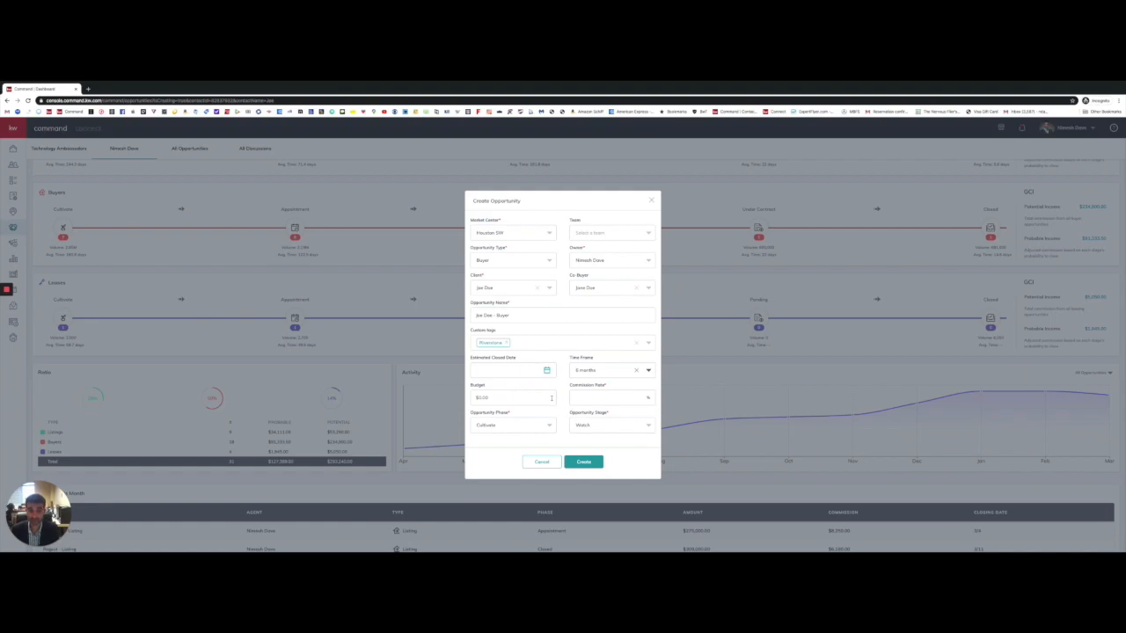
{"action": "left_click", "coordinate": [516, 400]}
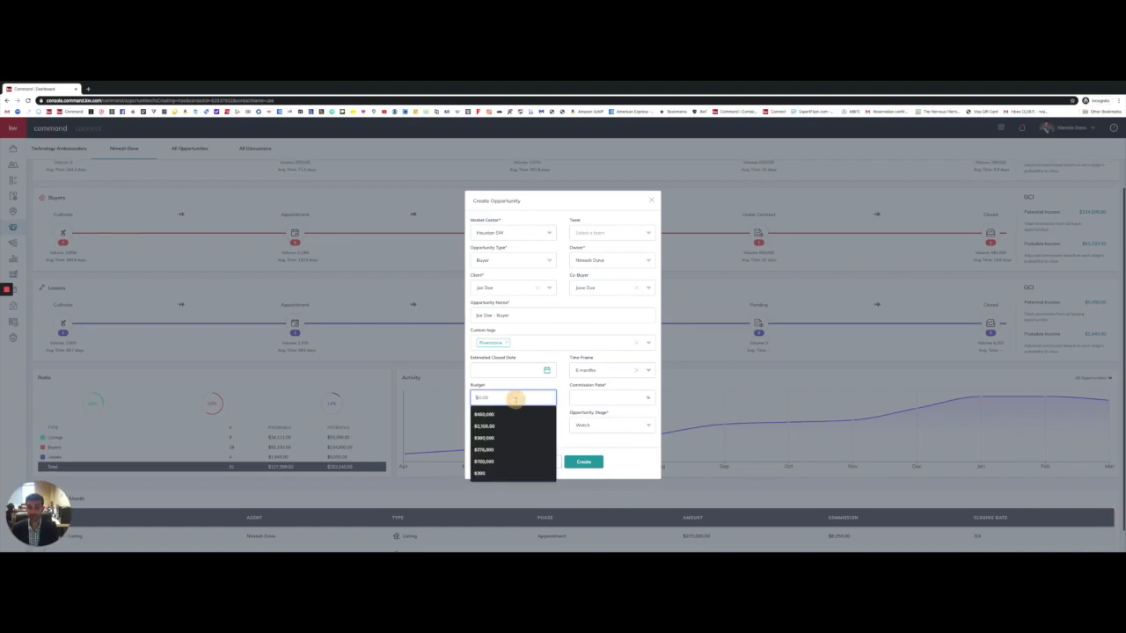
{"action": "type", "text": "7000"}
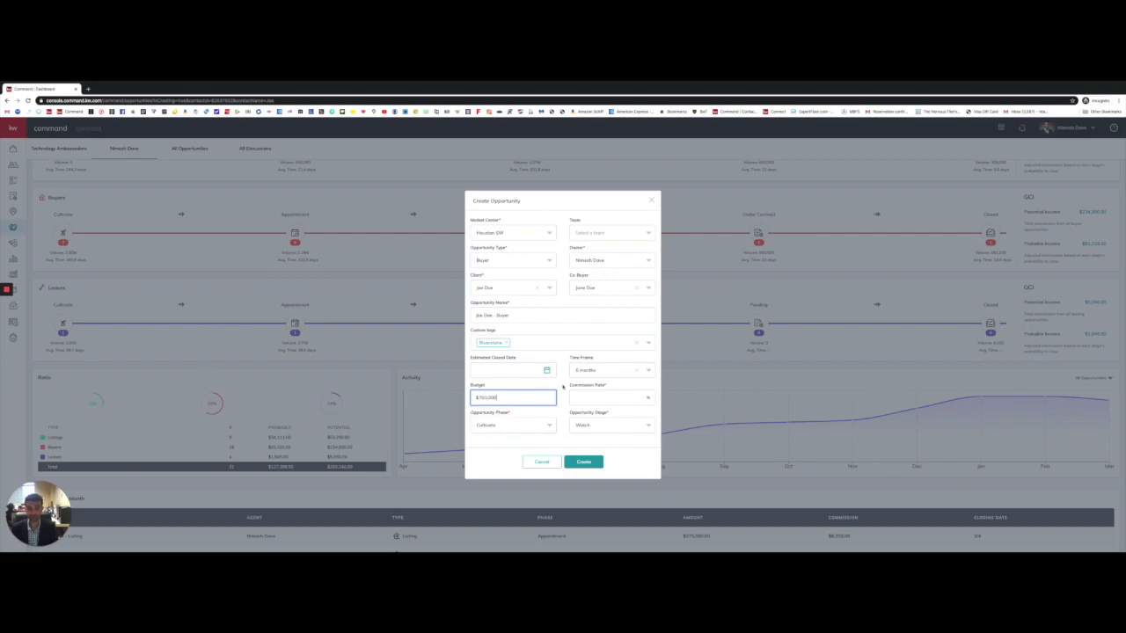
{"action": "left_click", "coordinate": [607, 397]}
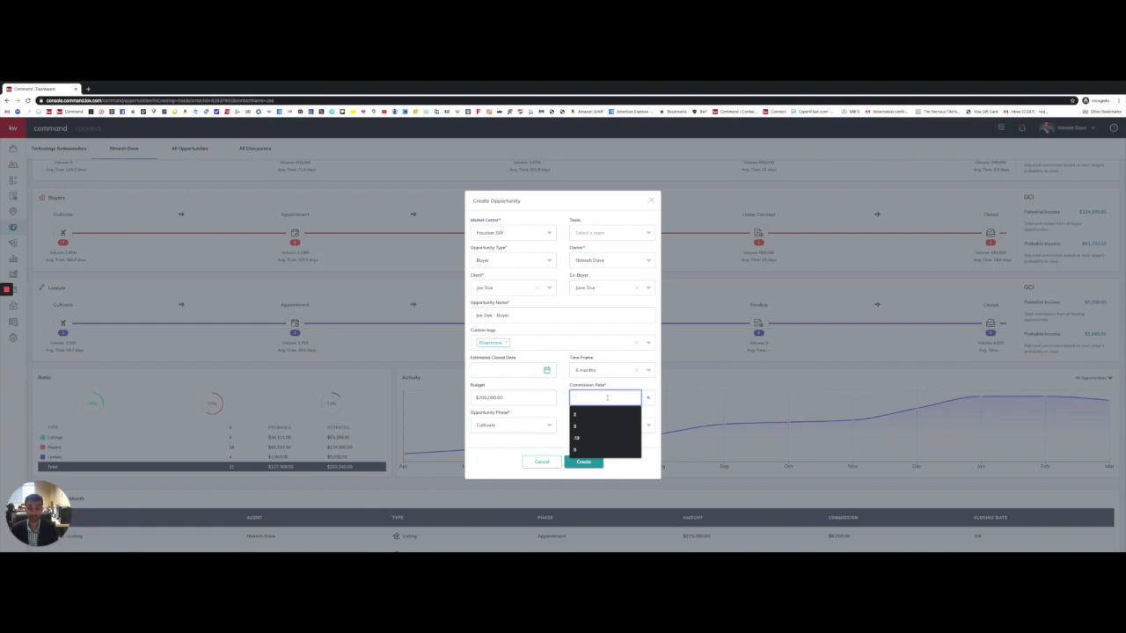
{"action": "type", "text": "8"}
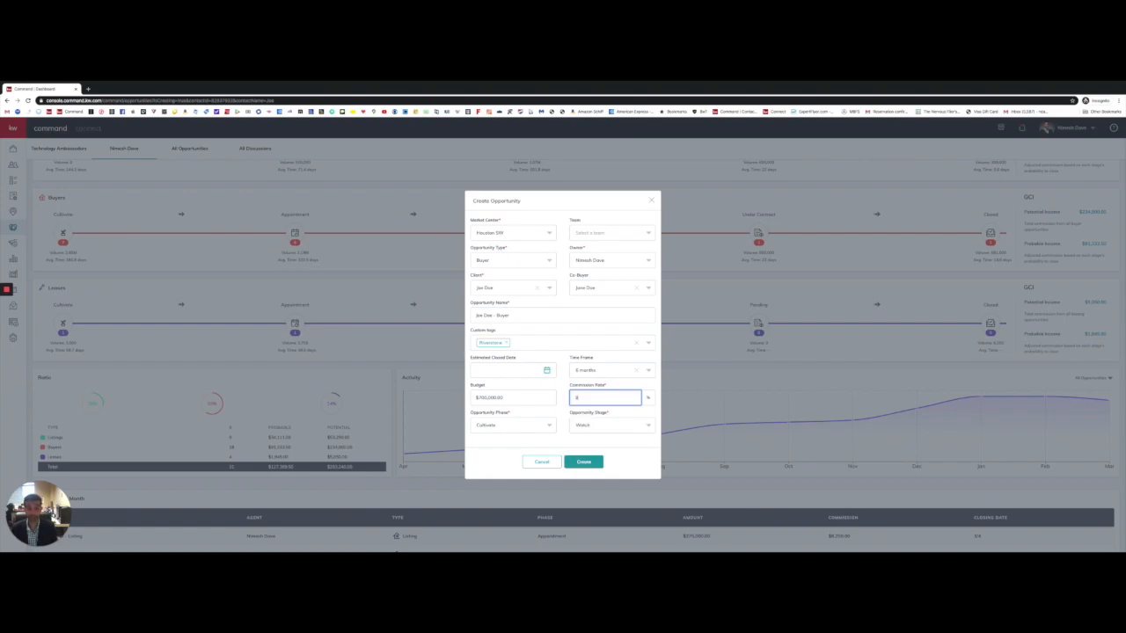
{"action": "left_click", "coordinate": [565, 390]}
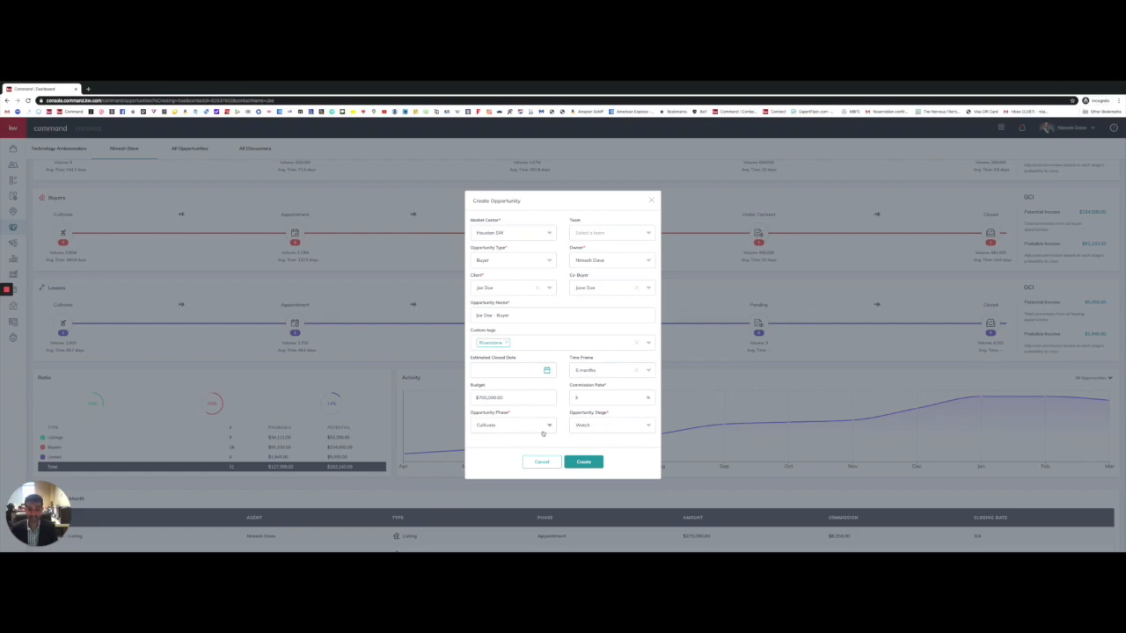
{"action": "left_click", "coordinate": [613, 413]}
Step: Set phase to Active and stage to Showing, then create the buyer opportunity
{"action": "left_click", "coordinate": [498, 427]}
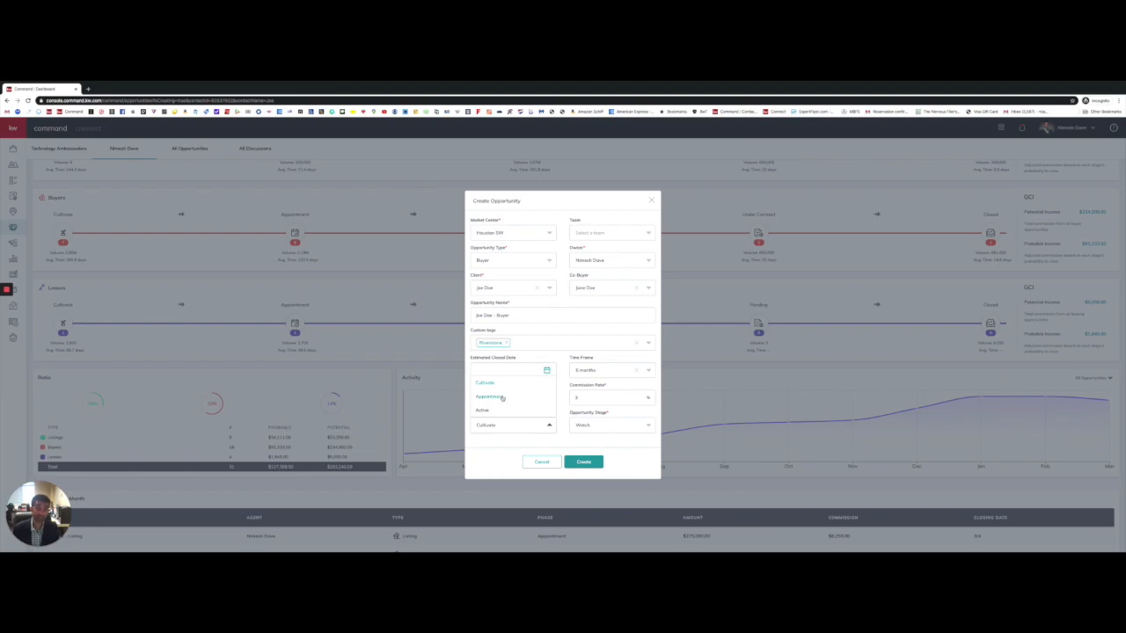
{"action": "scroll", "coordinate": [497, 403], "scroll_direction": "down", "scroll_amount": 1}
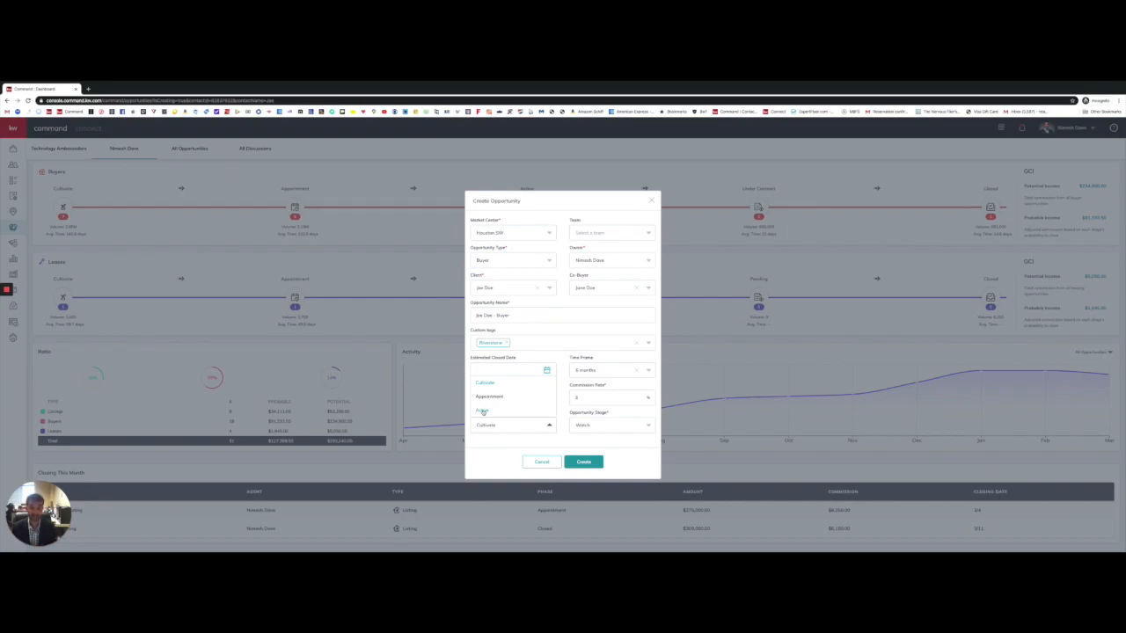
{"action": "left_click", "coordinate": [482, 410]}
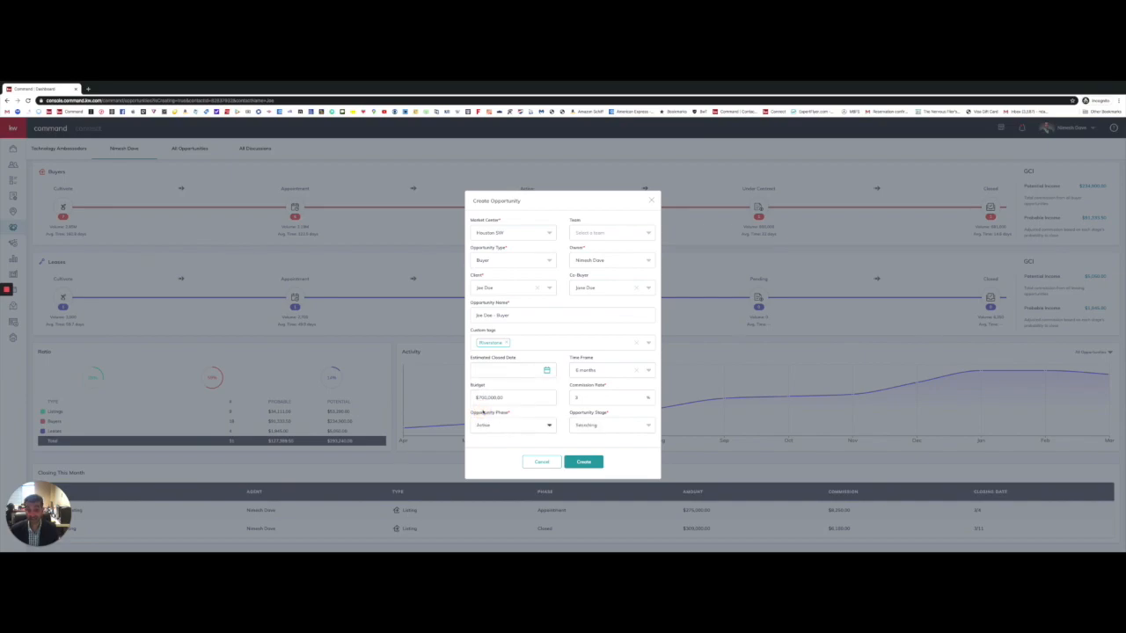
{"action": "left_click", "coordinate": [625, 428]}
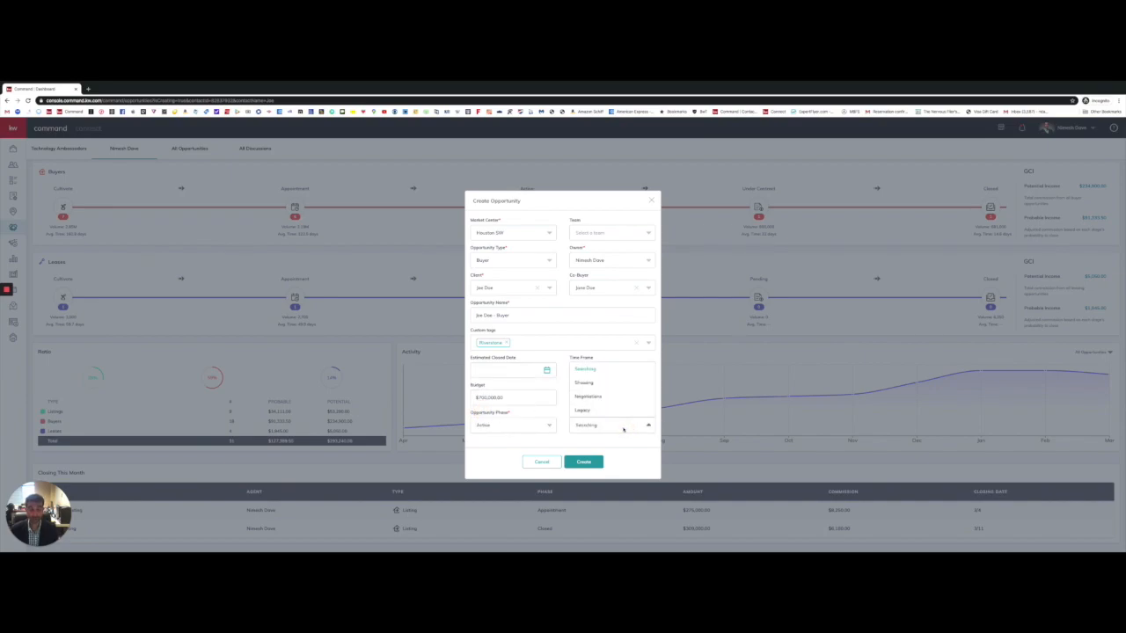
{"action": "left_click", "coordinate": [585, 386]}
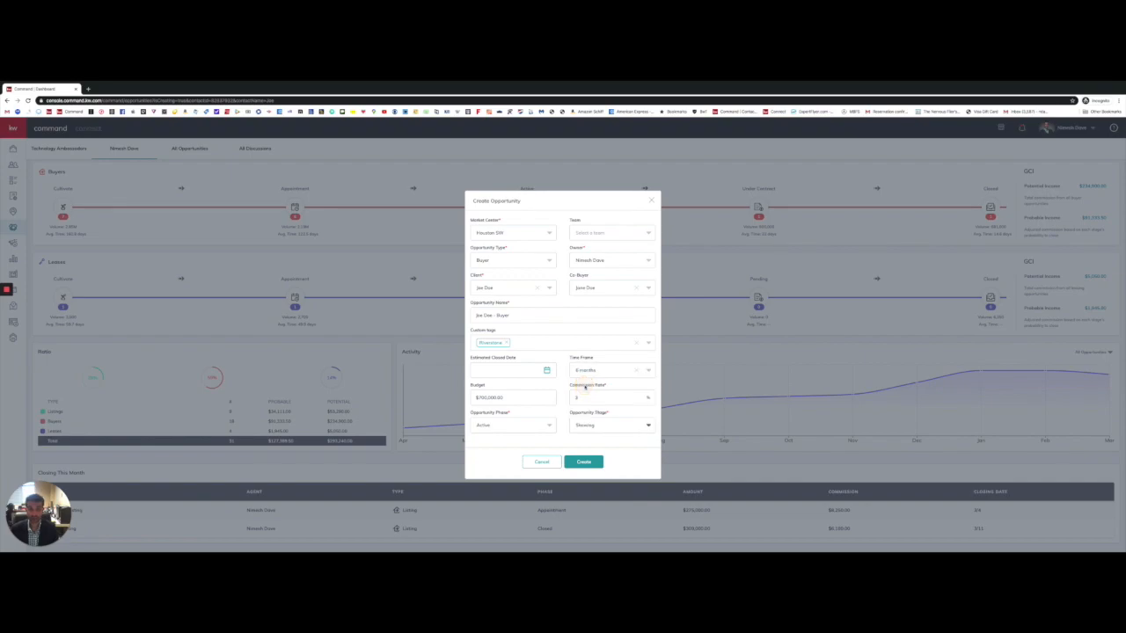
{"action": "left_click", "coordinate": [584, 462]}
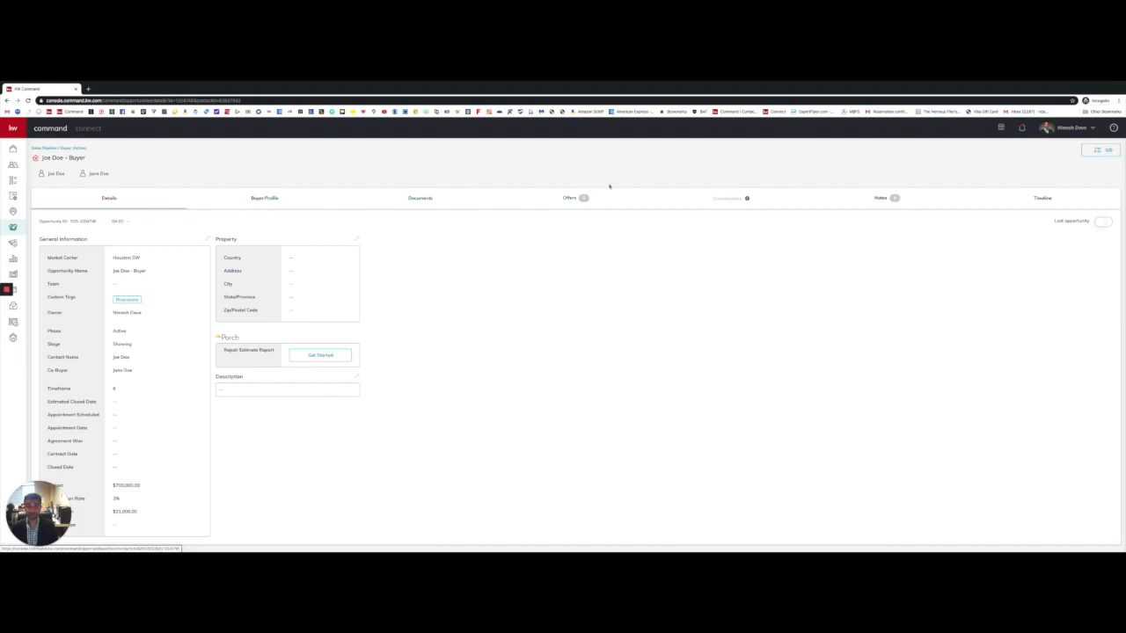
{"action": "left_click", "coordinate": [307, 206]}
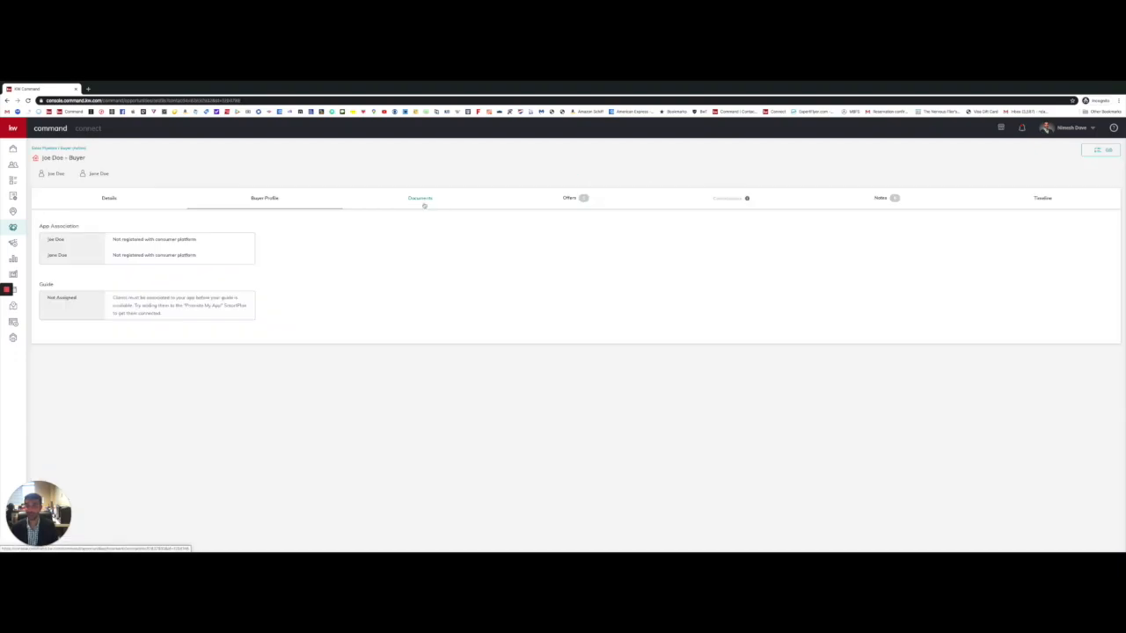
{"action": "left_click", "coordinate": [110, 199]}
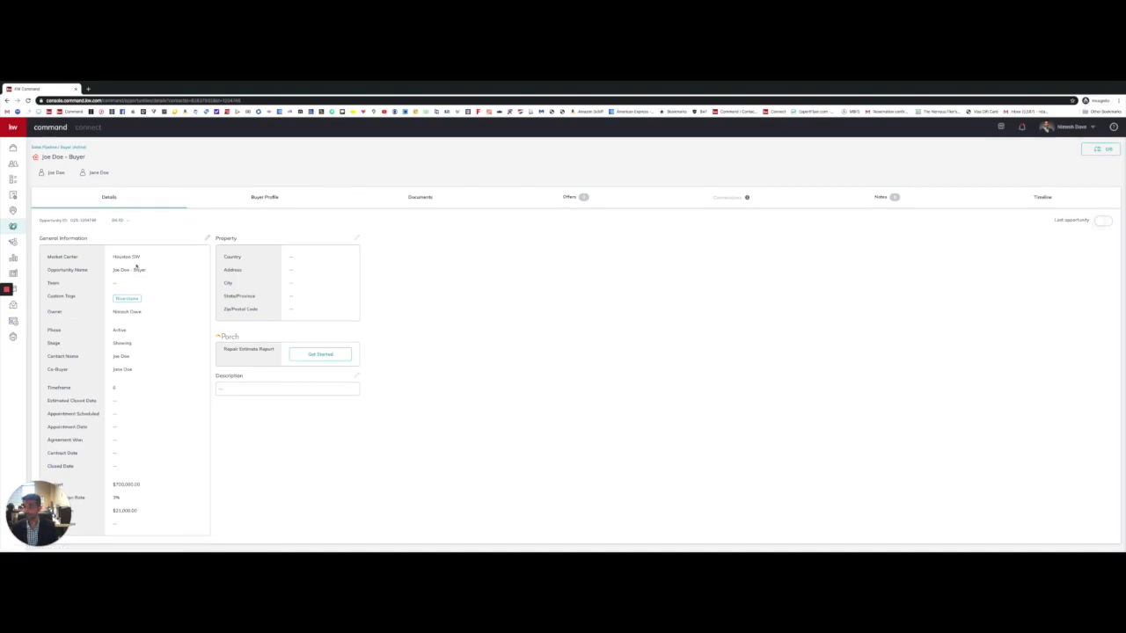
Step: Edit General Information: Appointment Scheduled 3/17/2020 and Appointment Date 3/18/2020
{"action": "left_click", "coordinate": [206, 238]}
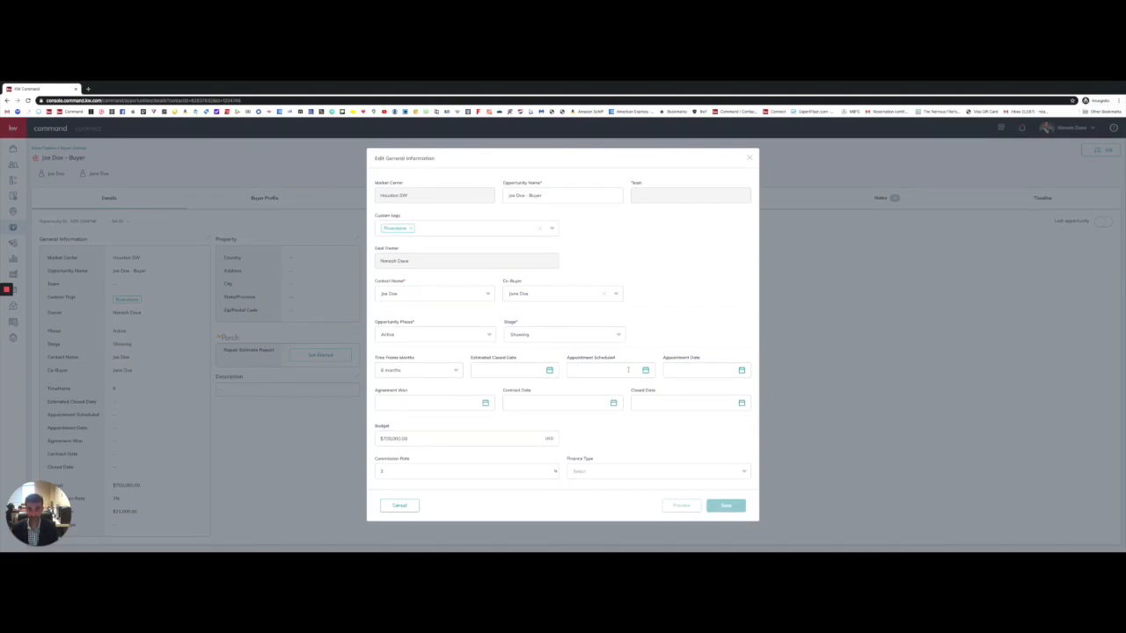
{"action": "left_click", "coordinate": [645, 335]}
{"action": "left_click", "coordinate": [718, 369]}
{"action": "left_click", "coordinate": [627, 368]}
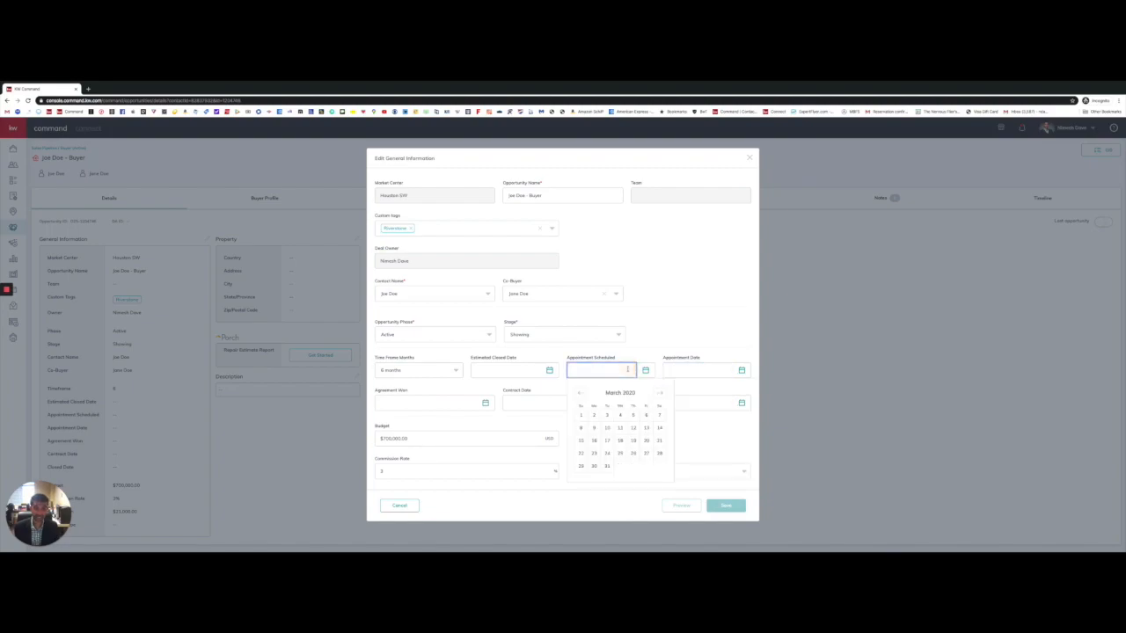
{"action": "left_click", "coordinate": [606, 441]}
{"action": "left_click", "coordinate": [703, 370]}
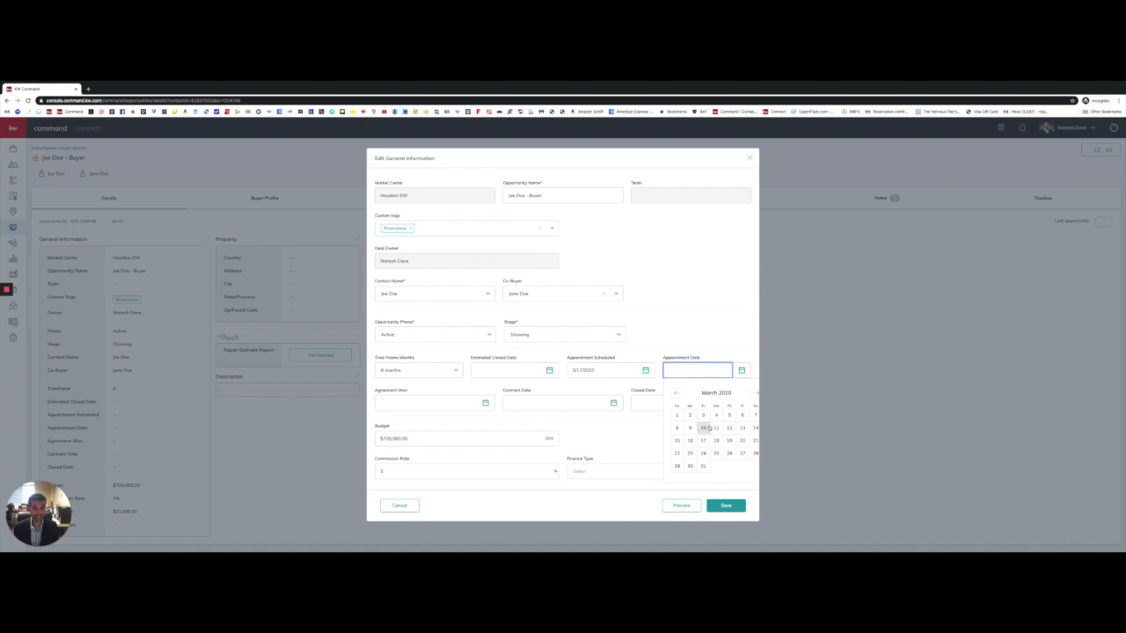
{"action": "left_click", "coordinate": [716, 441]}
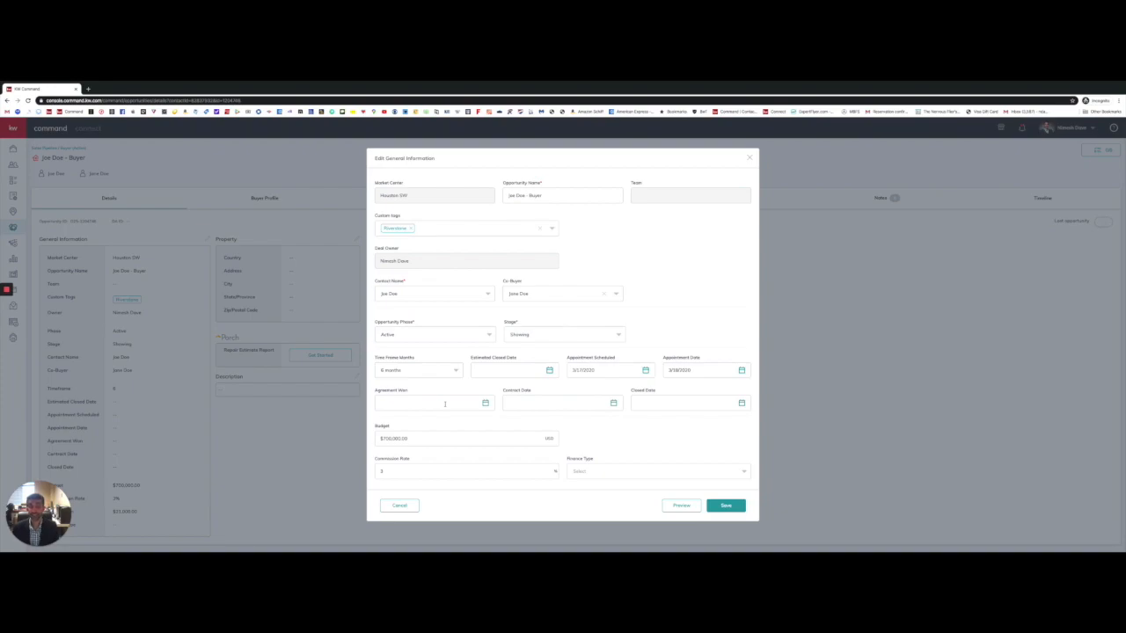
Step: Set Agreement Won to 3/18/2020 and Finance Type to Conventional, then save
{"action": "left_click", "coordinate": [445, 404]}
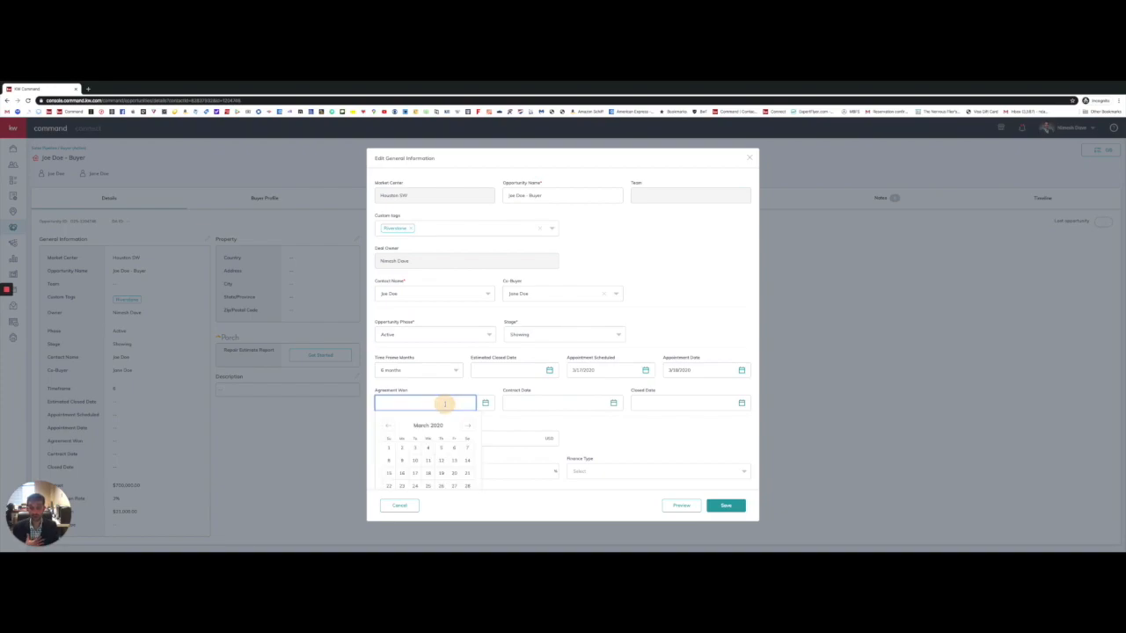
{"action": "left_click", "coordinate": [429, 473]}
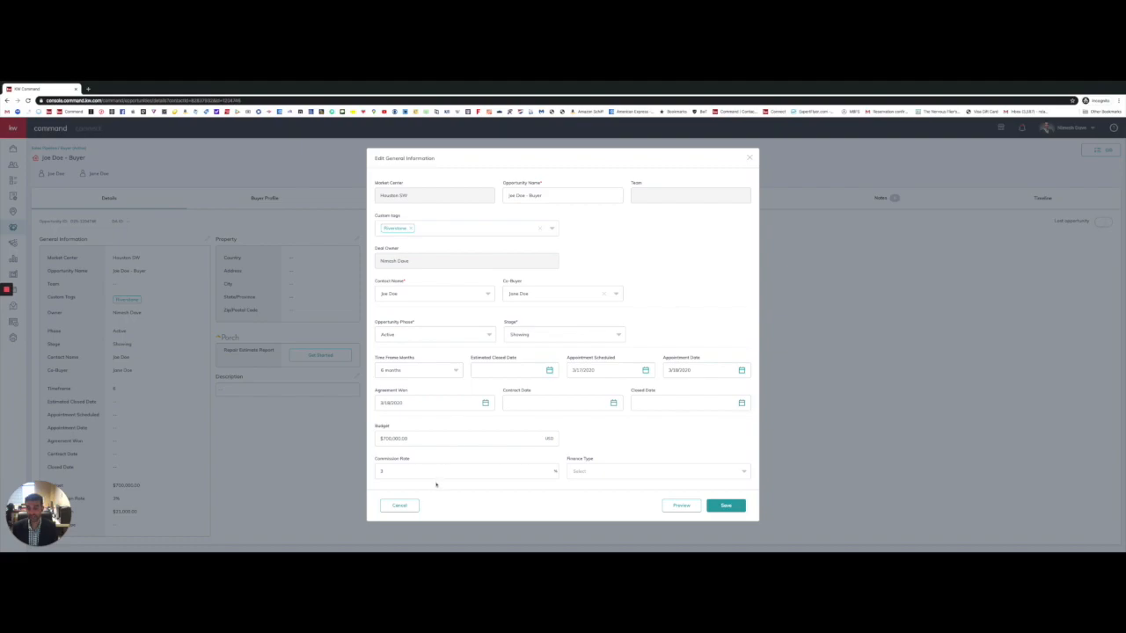
{"action": "left_click", "coordinate": [633, 473]}
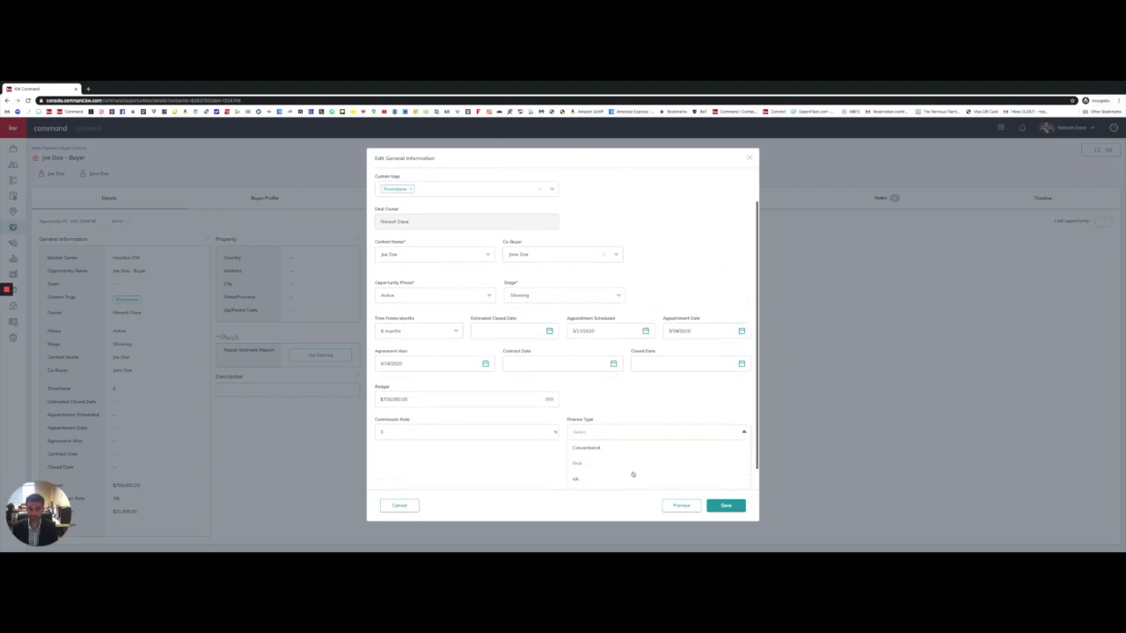
{"action": "scroll", "coordinate": [633, 475], "scroll_direction": "down", "scroll_amount": 2}
{"action": "scroll", "coordinate": [602, 453], "scroll_direction": "up", "scroll_amount": 2}
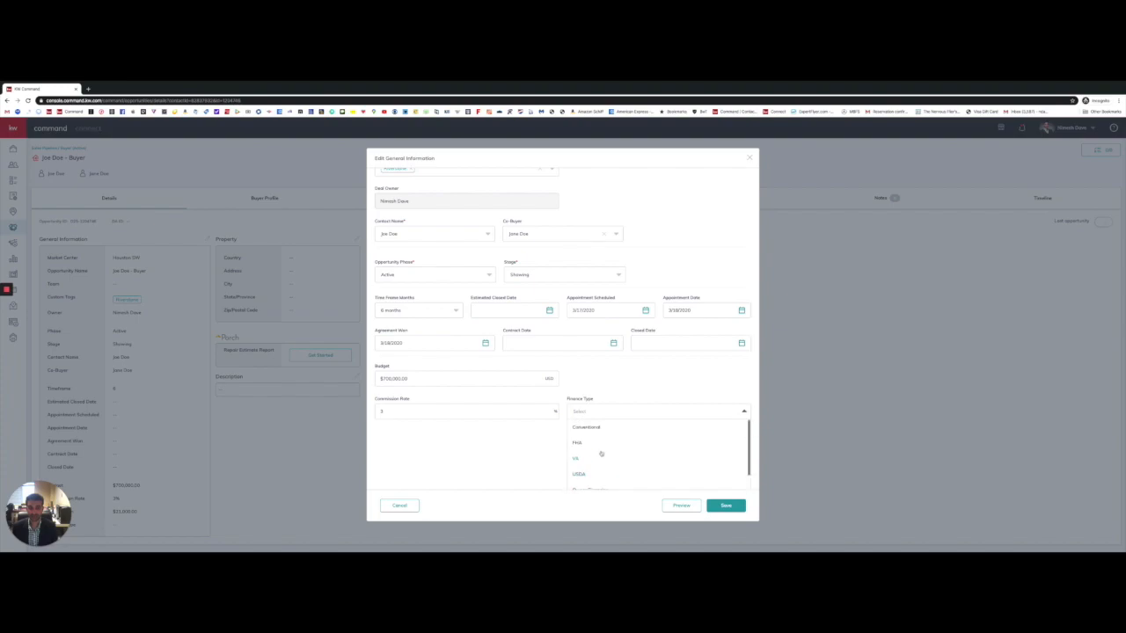
{"action": "left_click", "coordinate": [592, 427]}
{"action": "left_click", "coordinate": [725, 505]}
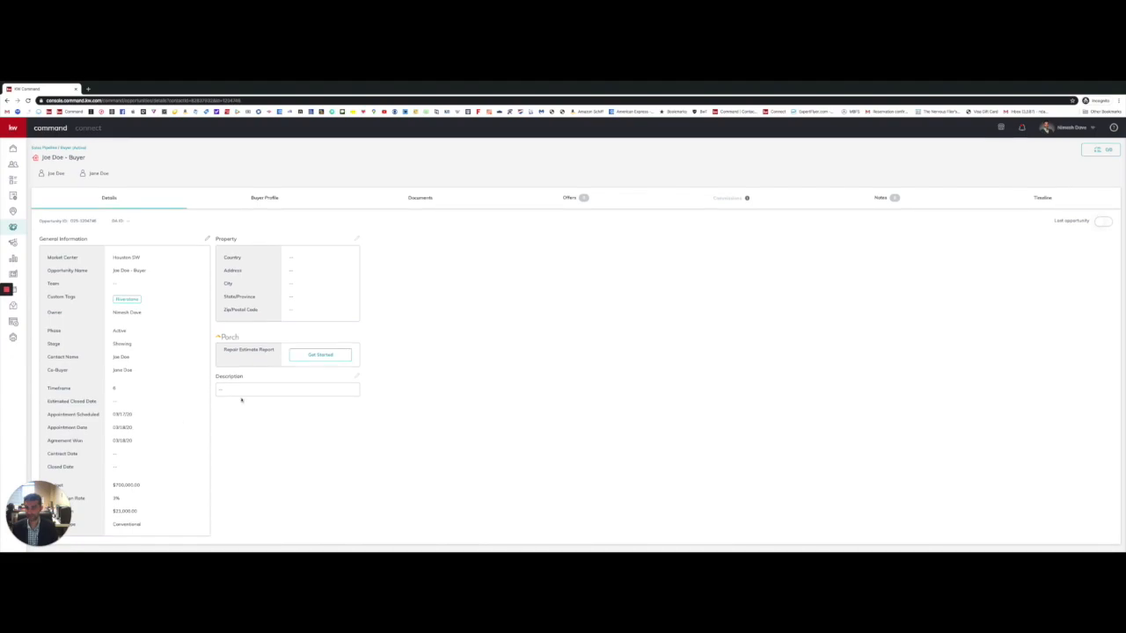
{"action": "left_click", "coordinate": [357, 239]}
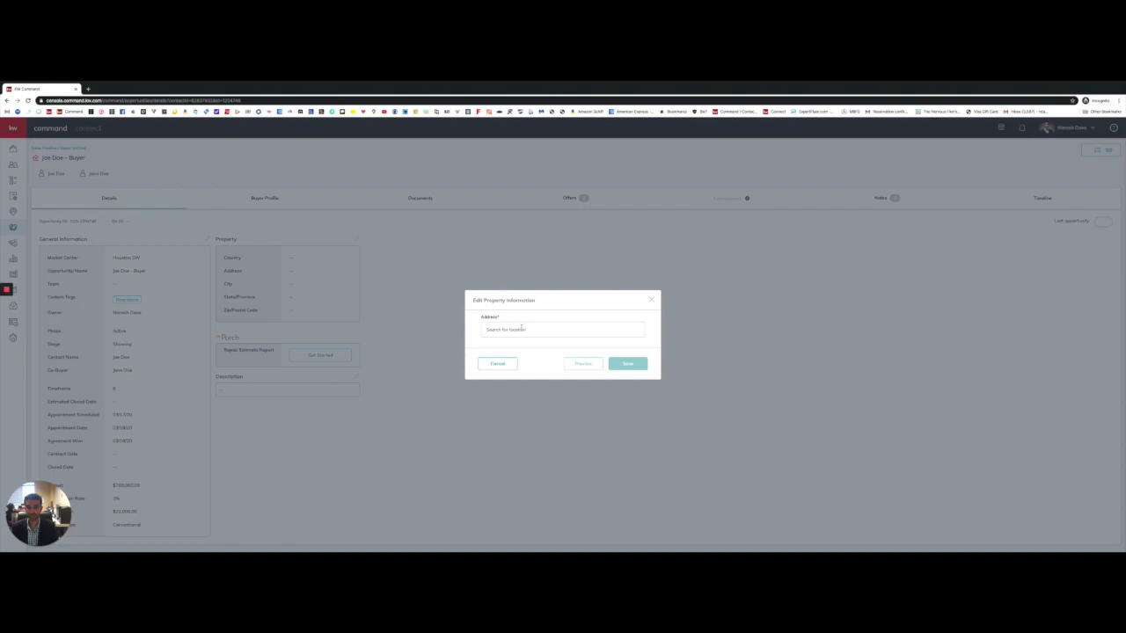
{"action": "left_click", "coordinate": [521, 329]}
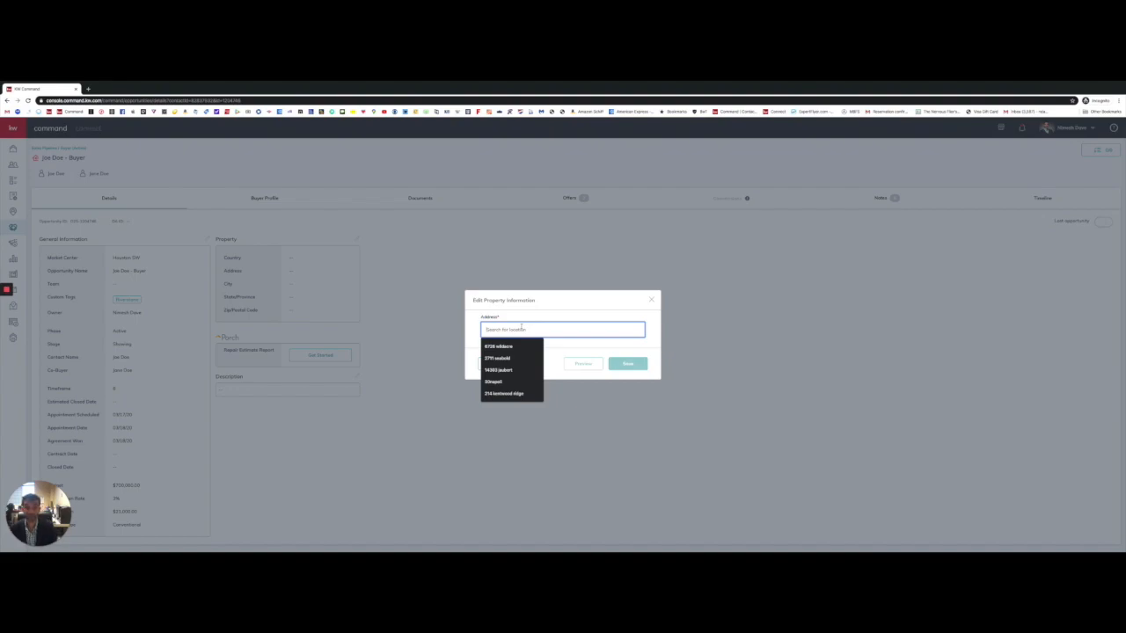
{"action": "left_click", "coordinate": [527, 315]}
{"action": "left_click", "coordinate": [526, 329]}
{"action": "left_click", "coordinate": [652, 301]}
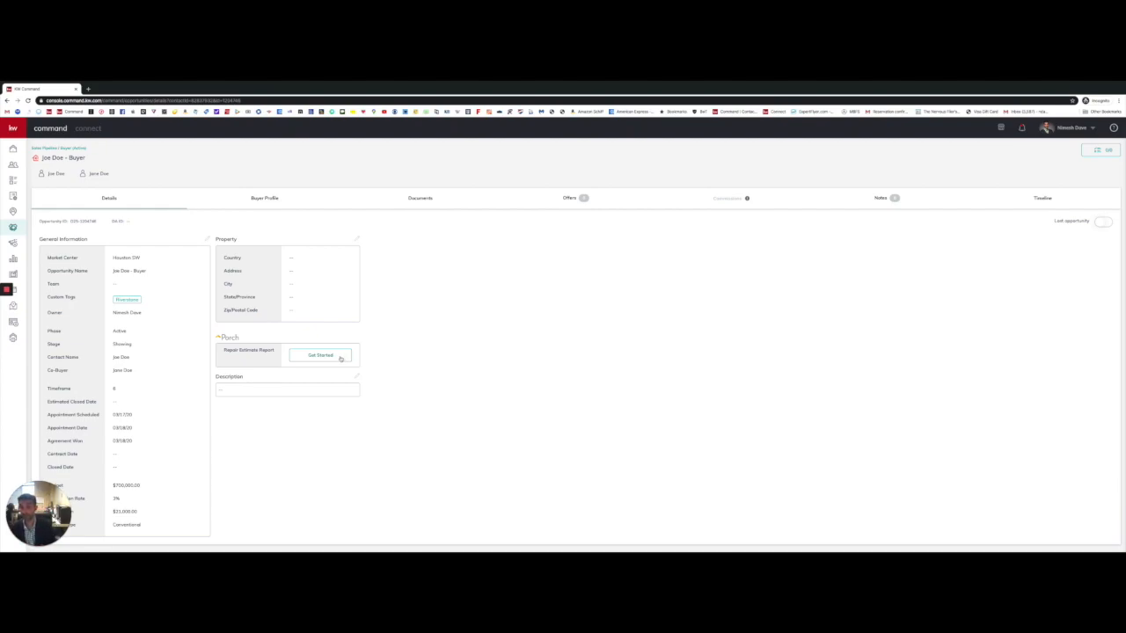
Step: Go through the Buyer Profile to the opportunity's Documents tab
{"action": "left_click", "coordinate": [265, 198]}
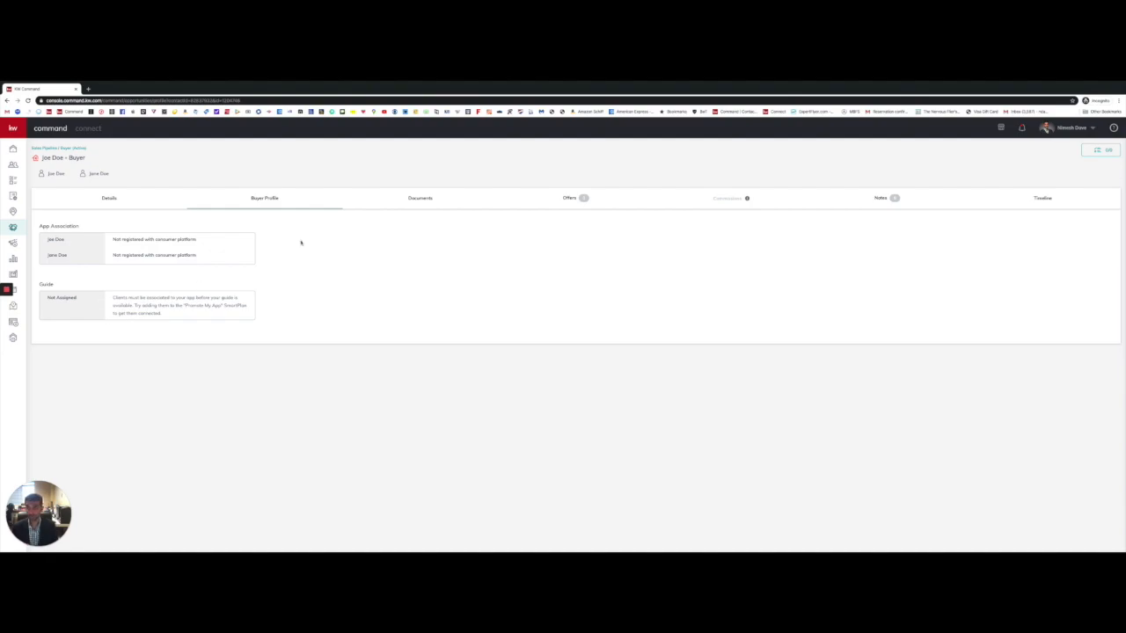
{"action": "left_click", "coordinate": [422, 198]}
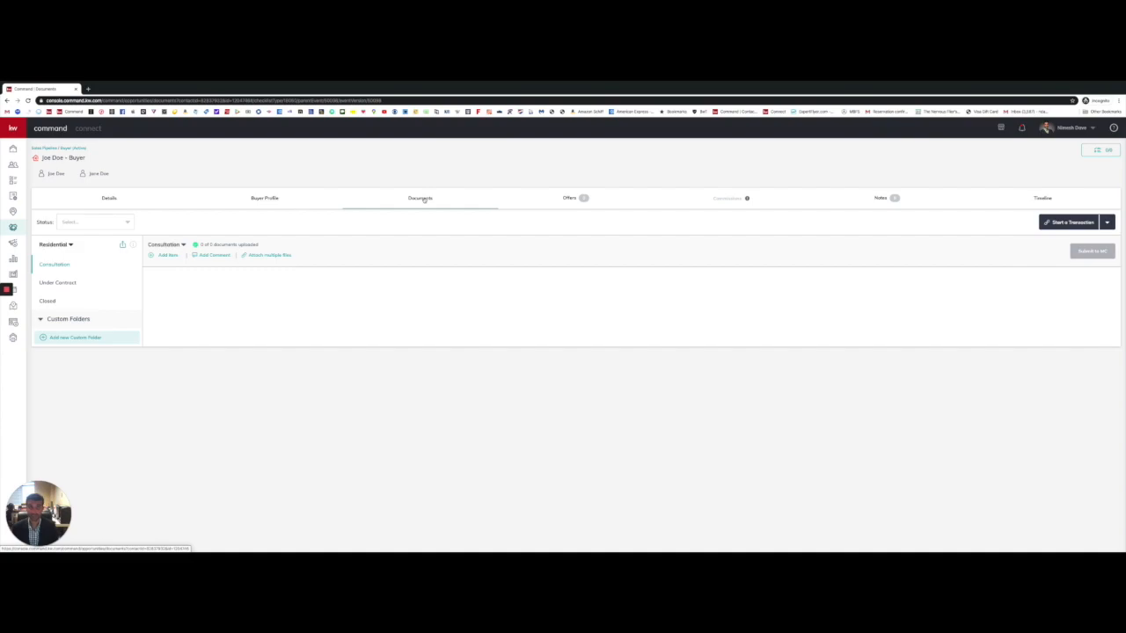
Step: Show the Under Contract checklist and close the Assign Document window without uploading
{"action": "left_click", "coordinate": [59, 283]}
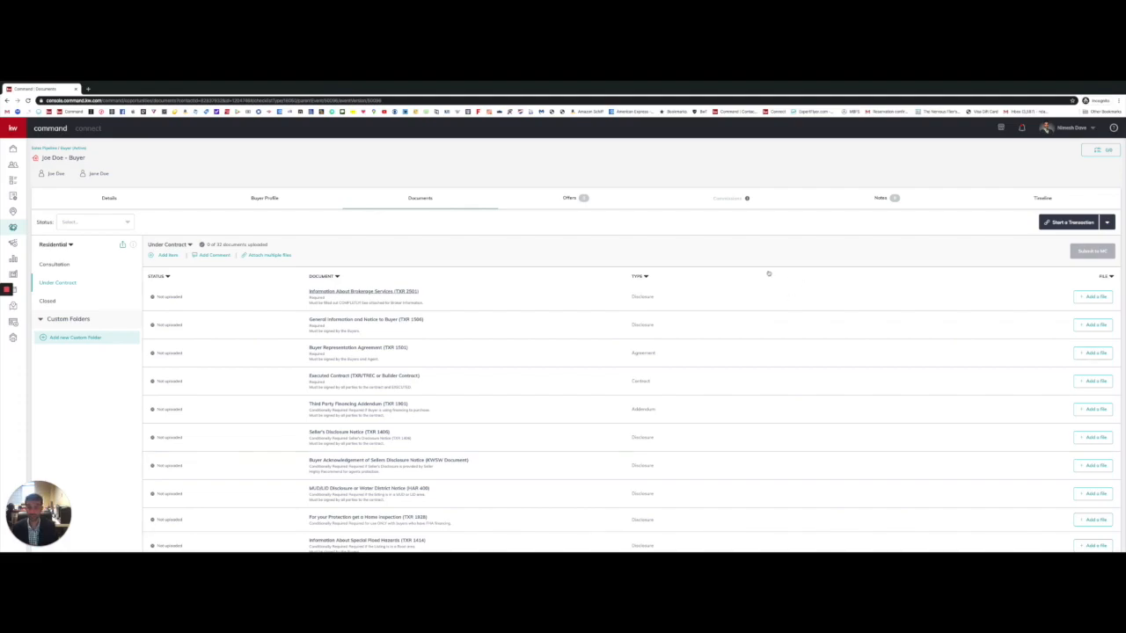
{"action": "scroll", "coordinate": [436, 291], "scroll_direction": "down", "scroll_amount": 1}
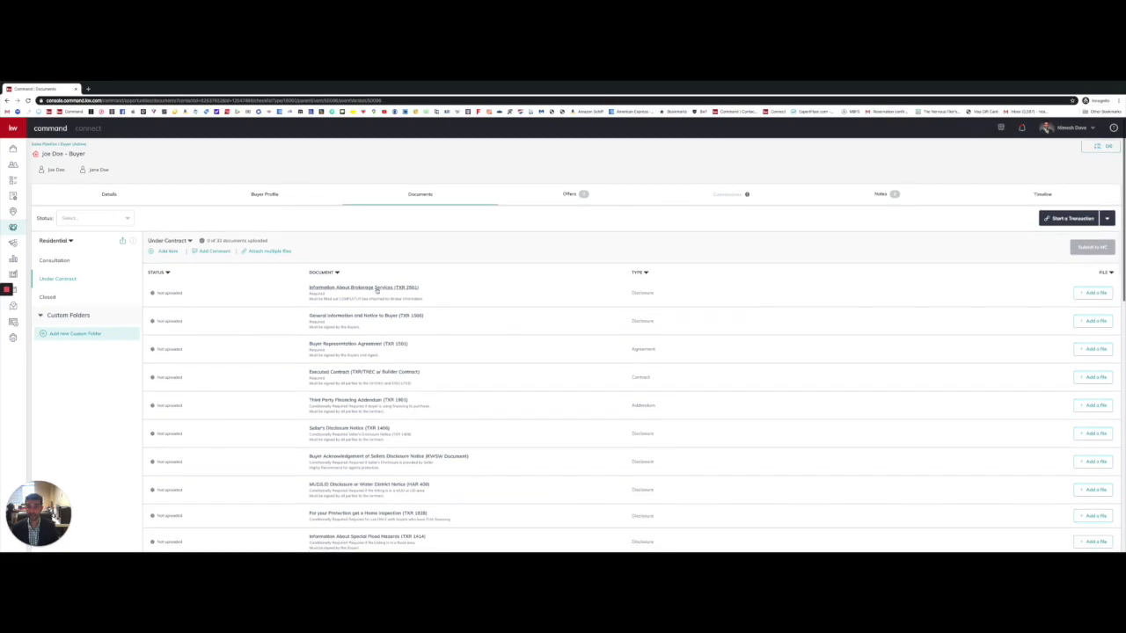
{"action": "left_click", "coordinate": [1092, 294]}
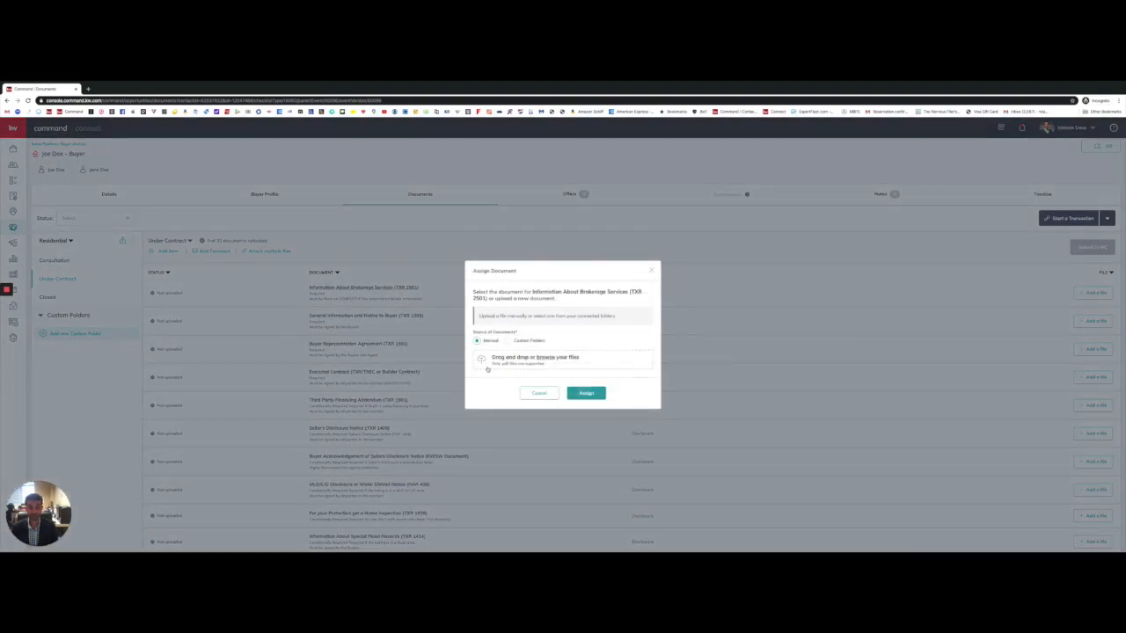
{"action": "left_click", "coordinate": [652, 271]}
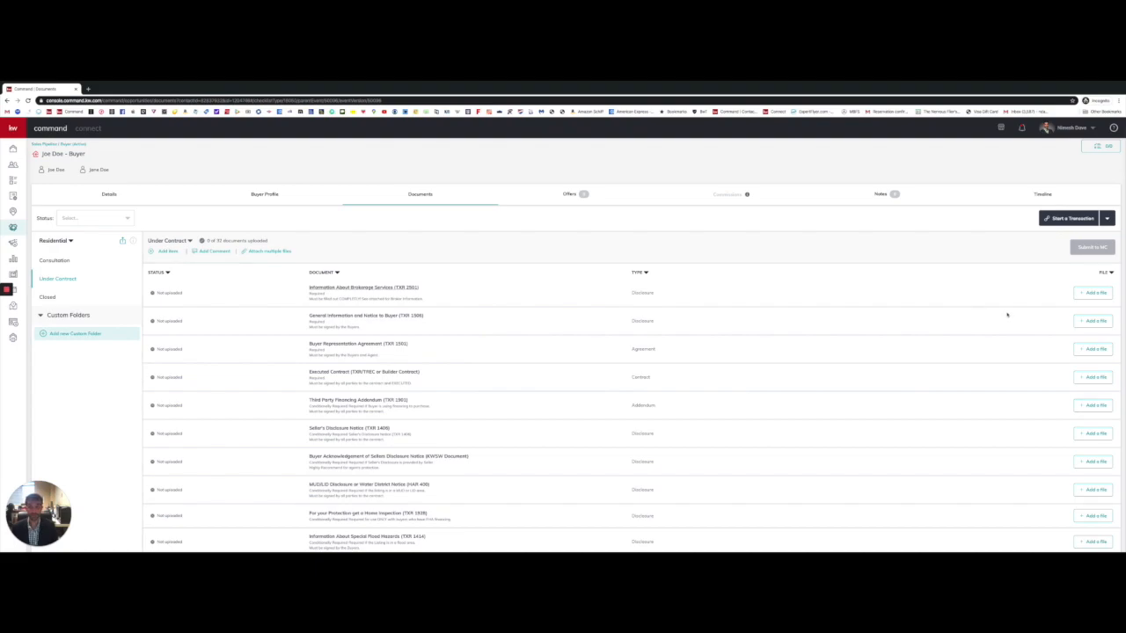
Step: Close the attach-files window without attaching anything and switch to the Offers section
{"action": "left_click", "coordinate": [271, 253]}
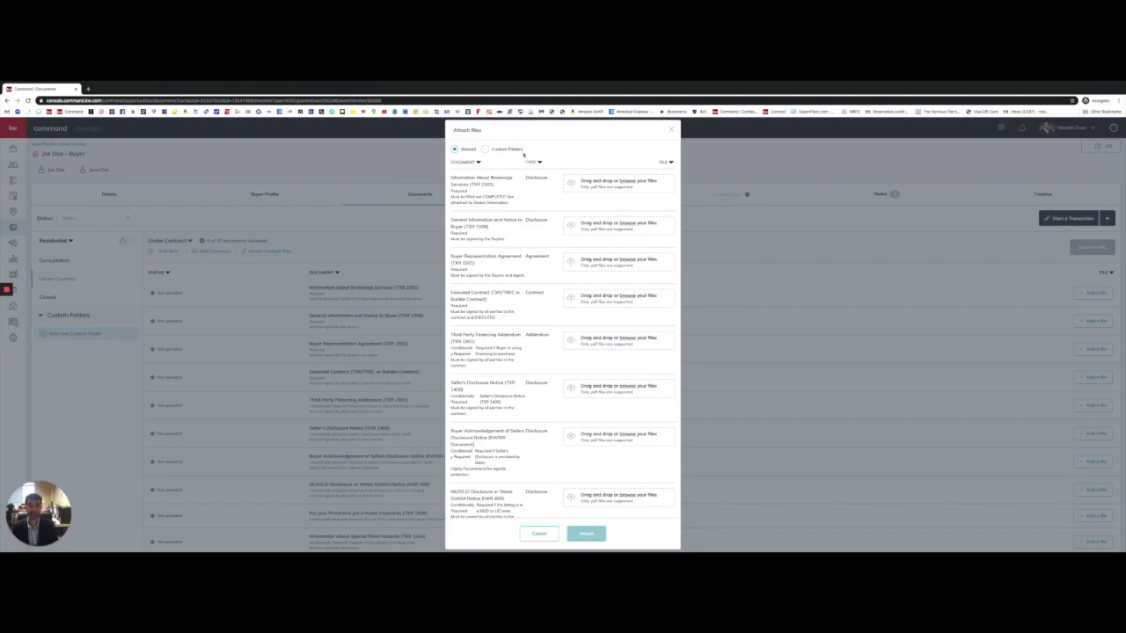
{"action": "left_click", "coordinate": [673, 130]}
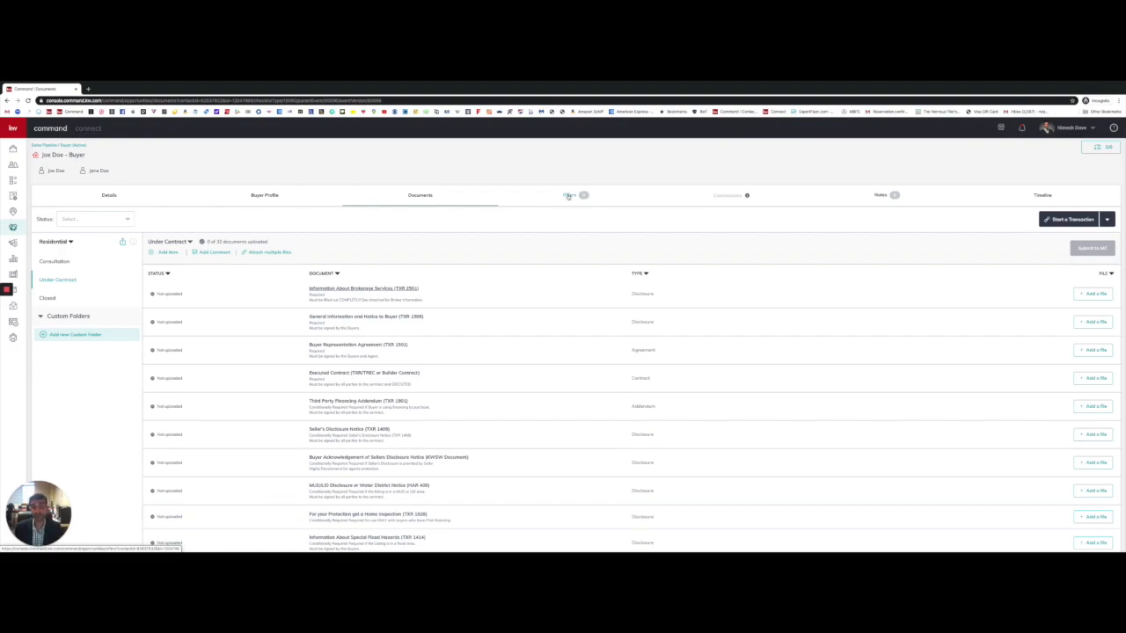
{"action": "left_click", "coordinate": [568, 196]}
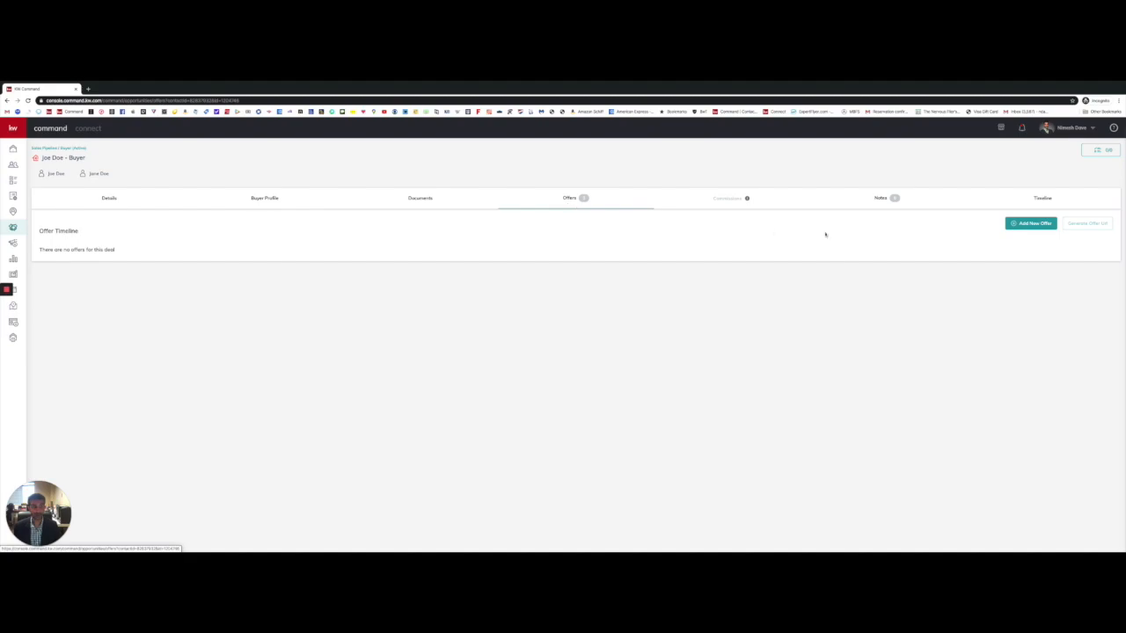
Step: Add a new offer version named 'Initial Offer'
{"action": "left_click", "coordinate": [1031, 226]}
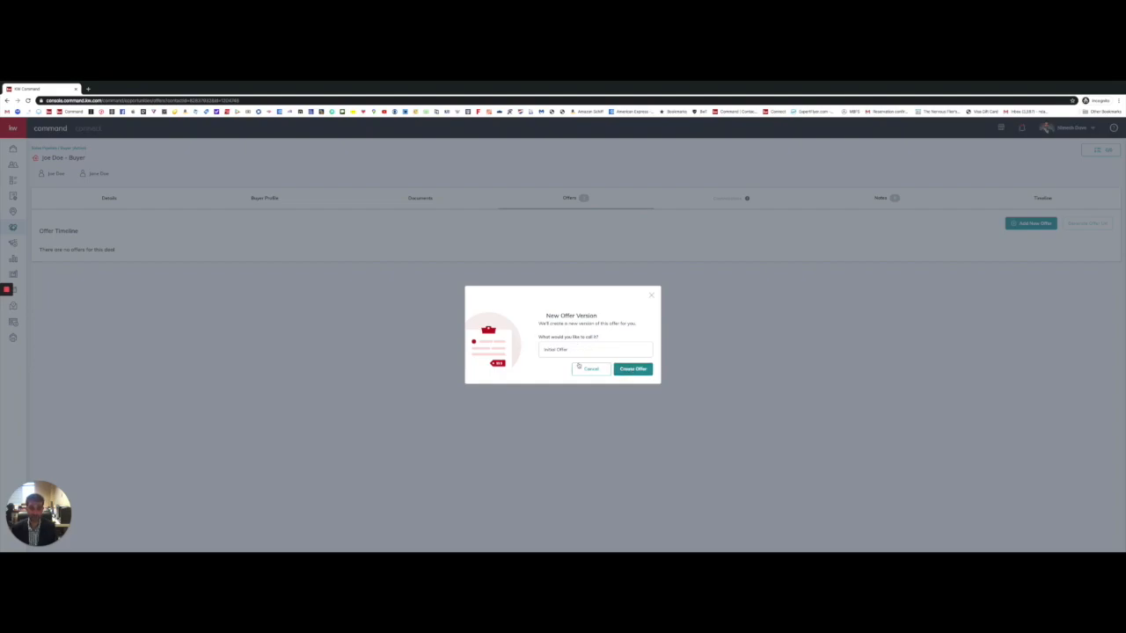
{"action": "left_click", "coordinate": [637, 370]}
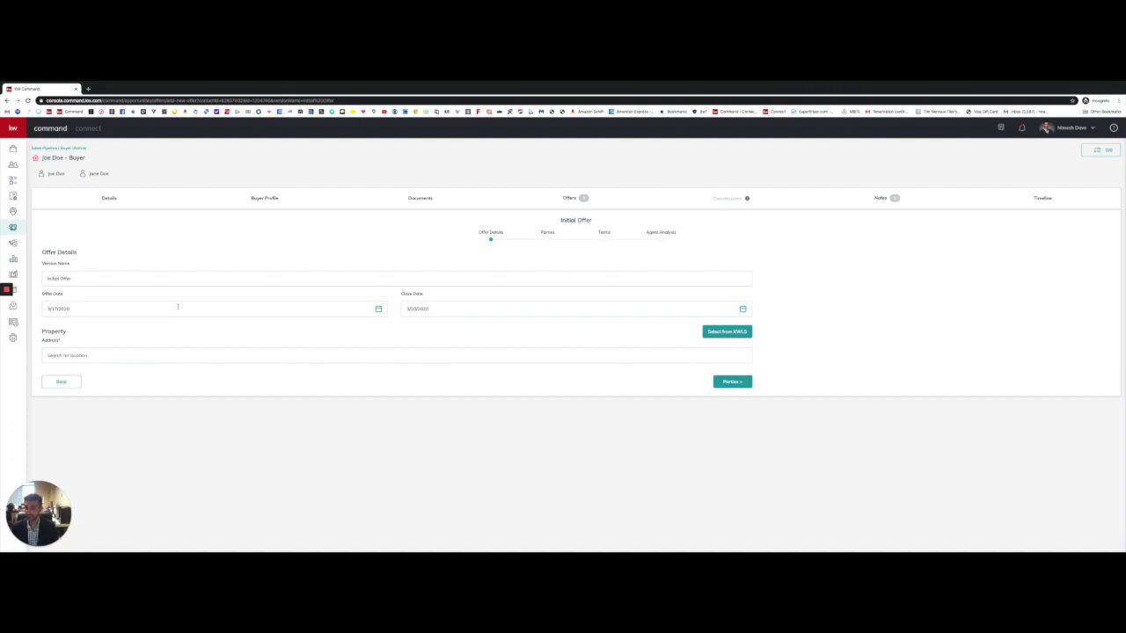
Step: Set the offer date to 3/24/2020 and the close date to 4/17/2020
{"action": "left_click", "coordinate": [379, 309]}
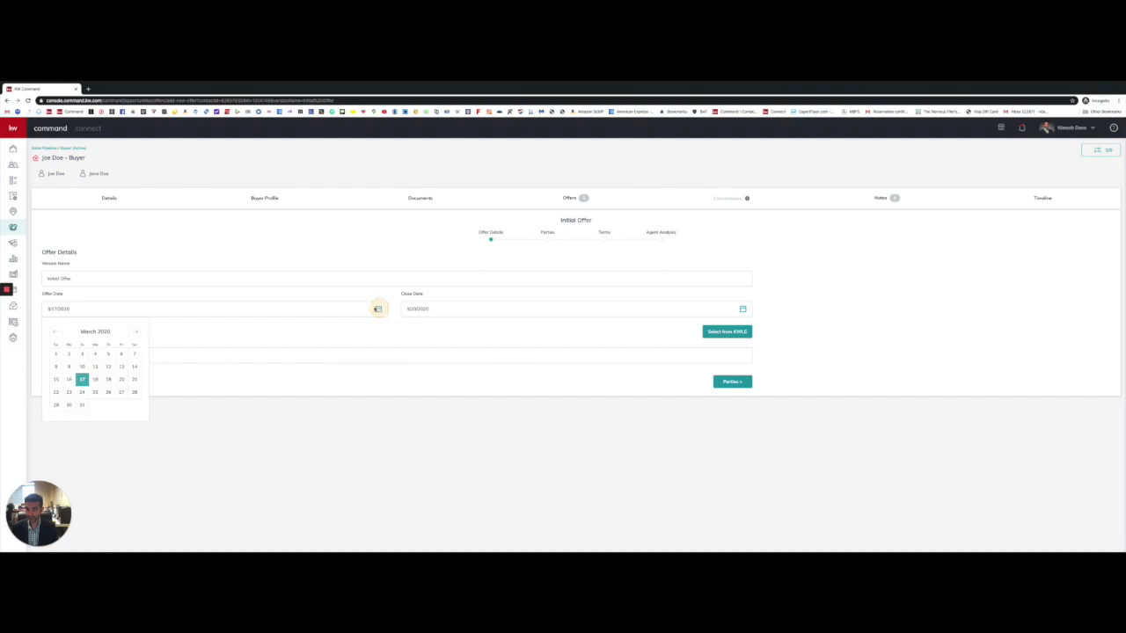
{"action": "left_click", "coordinate": [82, 392]}
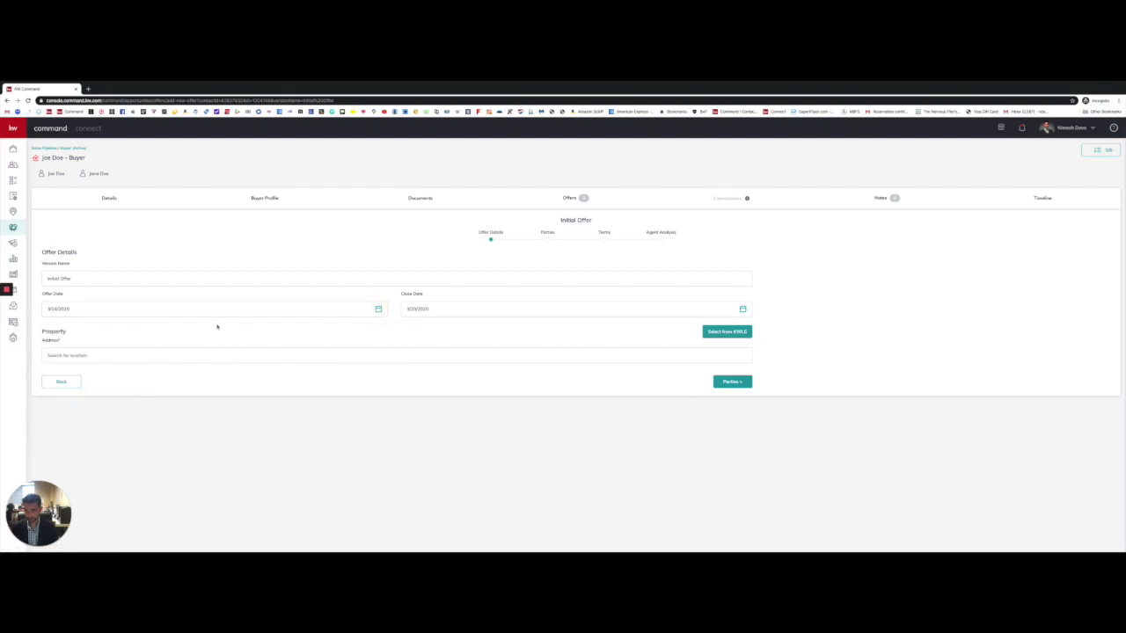
{"action": "left_click", "coordinate": [561, 312]}
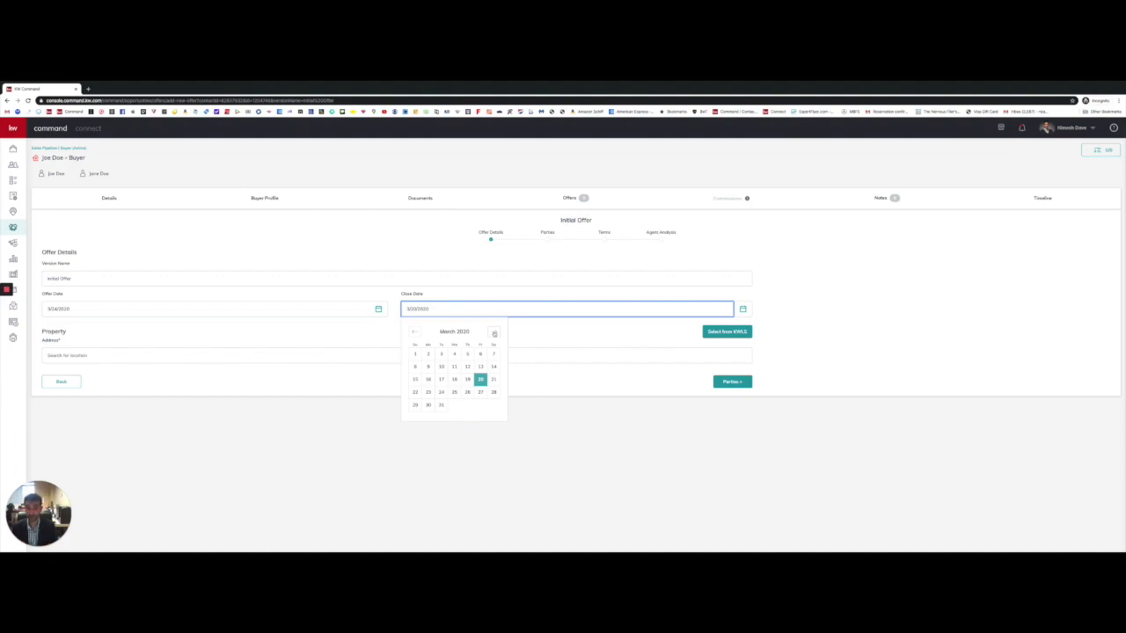
{"action": "left_click", "coordinate": [494, 334]}
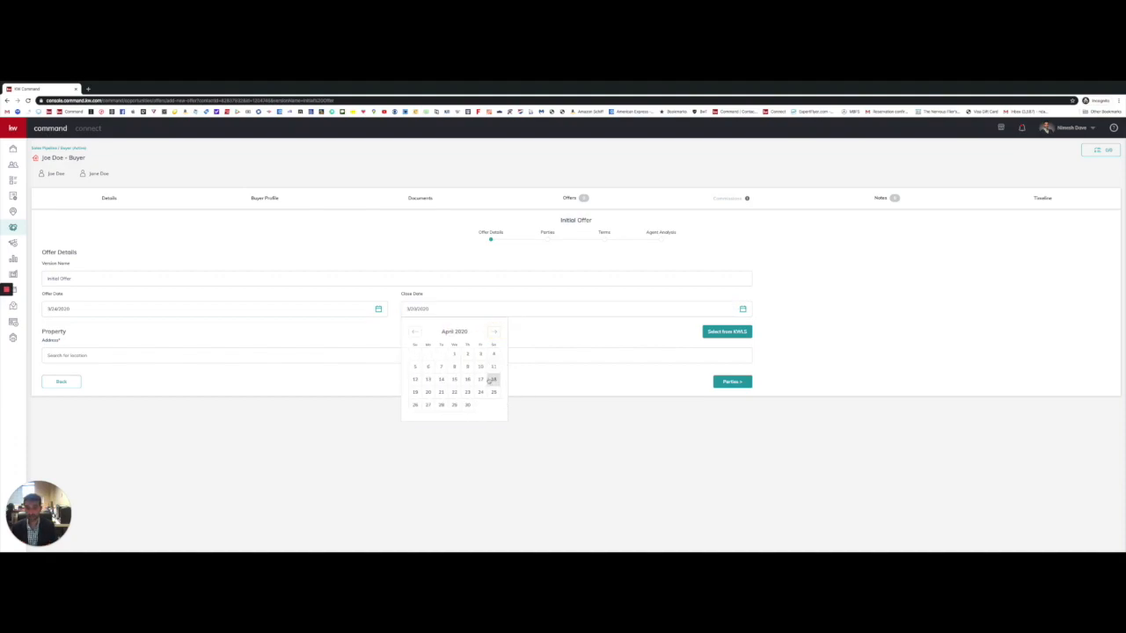
{"action": "left_click", "coordinate": [481, 379]}
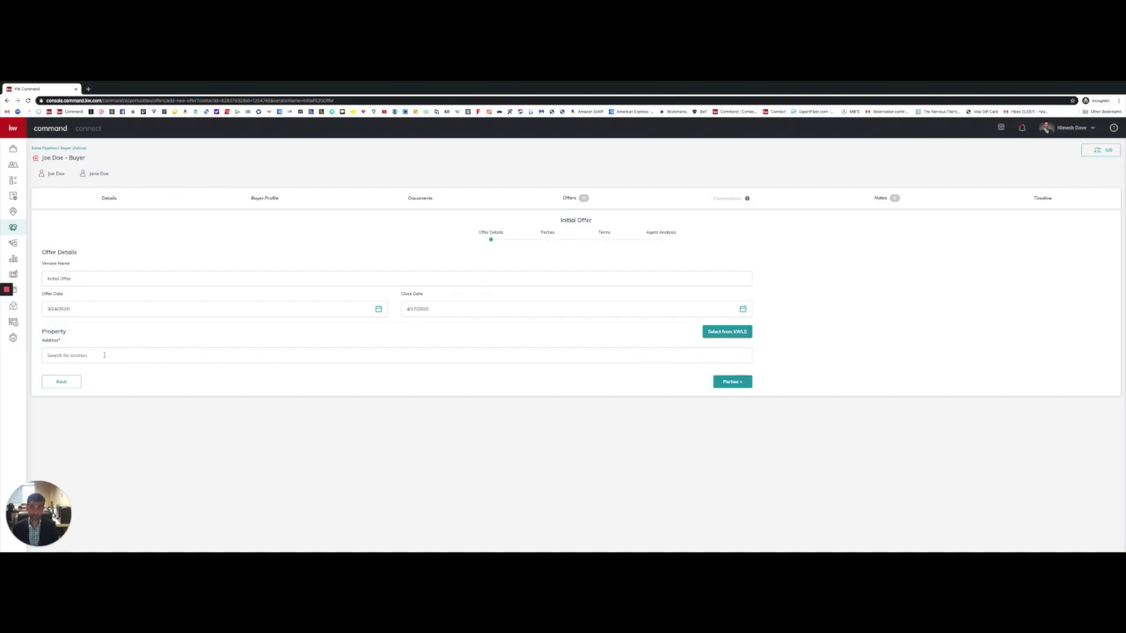
Step: Start typing the property address '6418', then clear it and leave it empty
{"action": "left_click", "coordinate": [74, 357]}
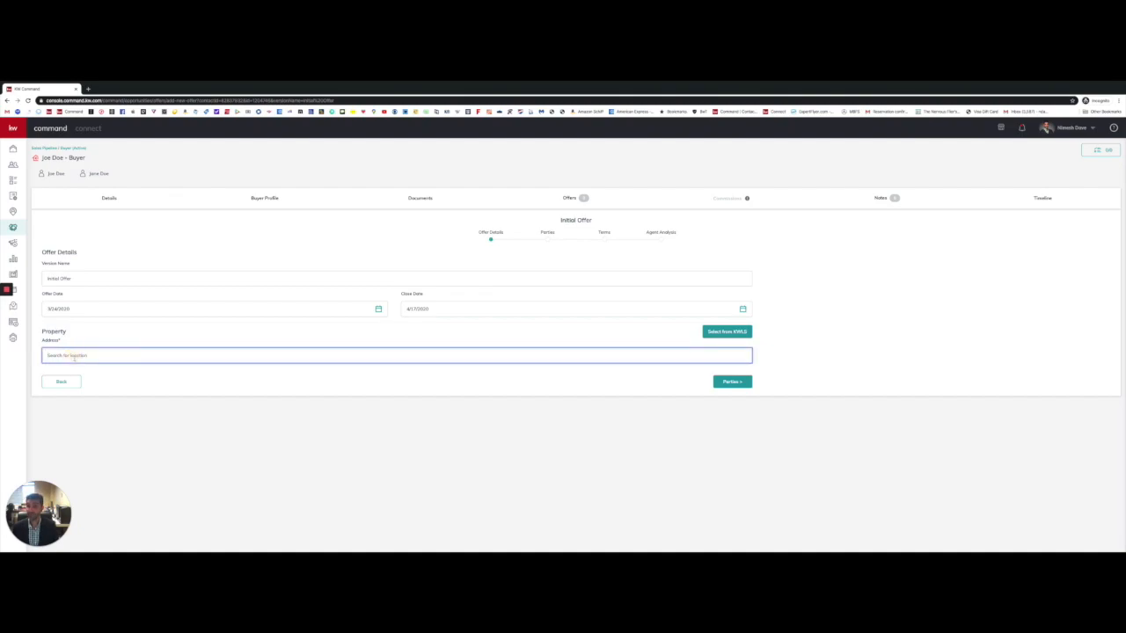
{"action": "type", "text": "6418"}
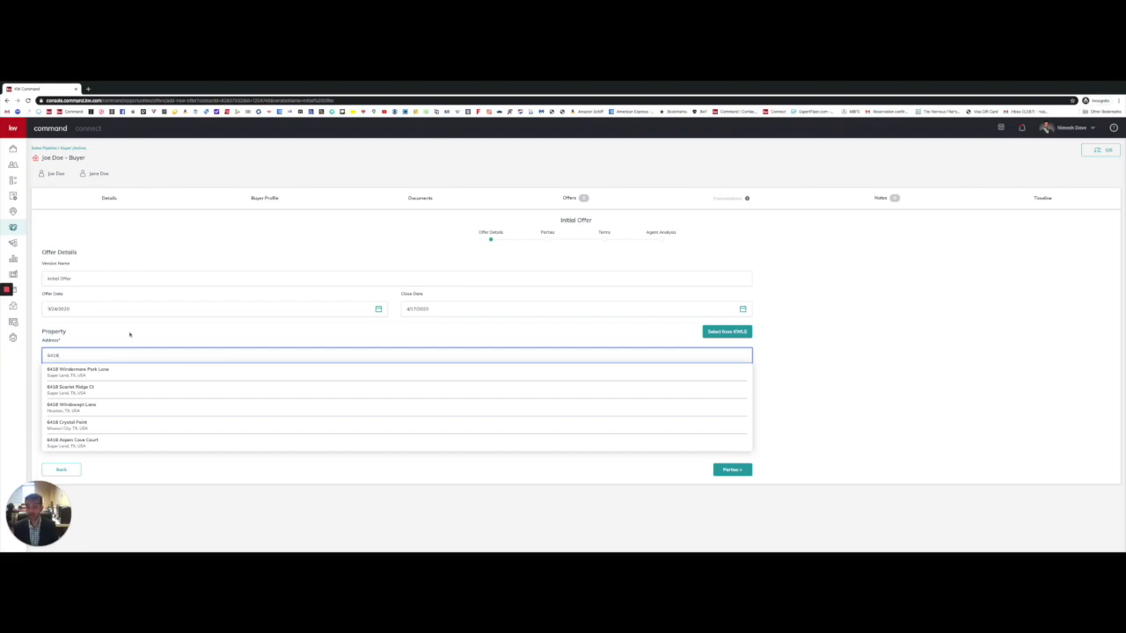
{"action": "key", "text": "BackSpace"}
{"action": "key", "text": "BackSpace"}
{"action": "key", "text": "BackSpace"}
{"action": "key", "text": "BackSpace"}
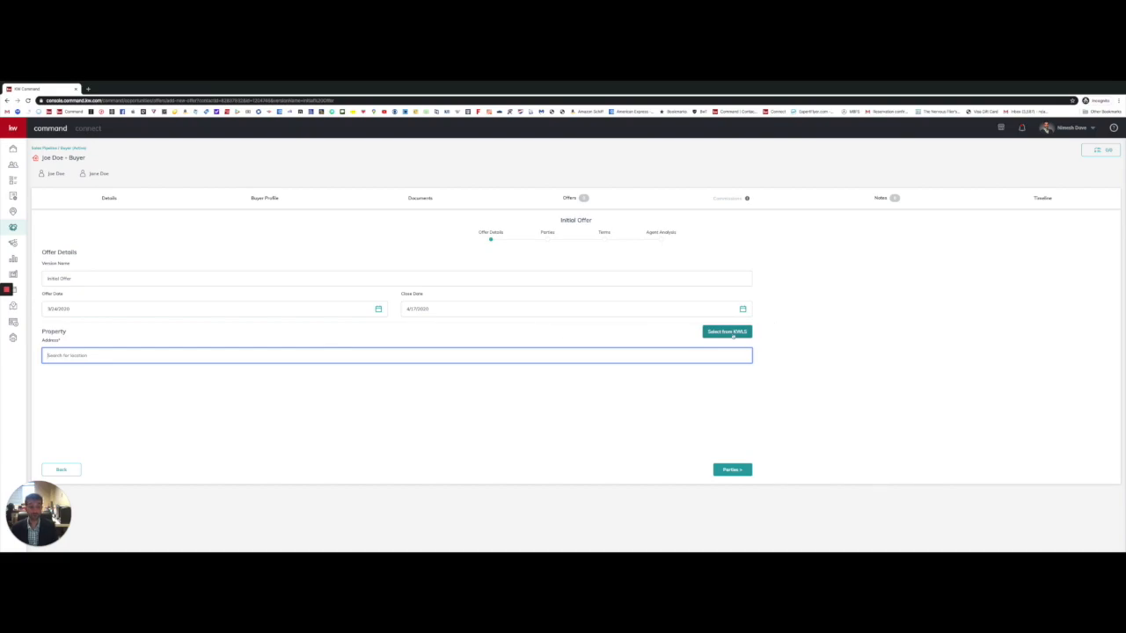
{"action": "left_click", "coordinate": [775, 333]}
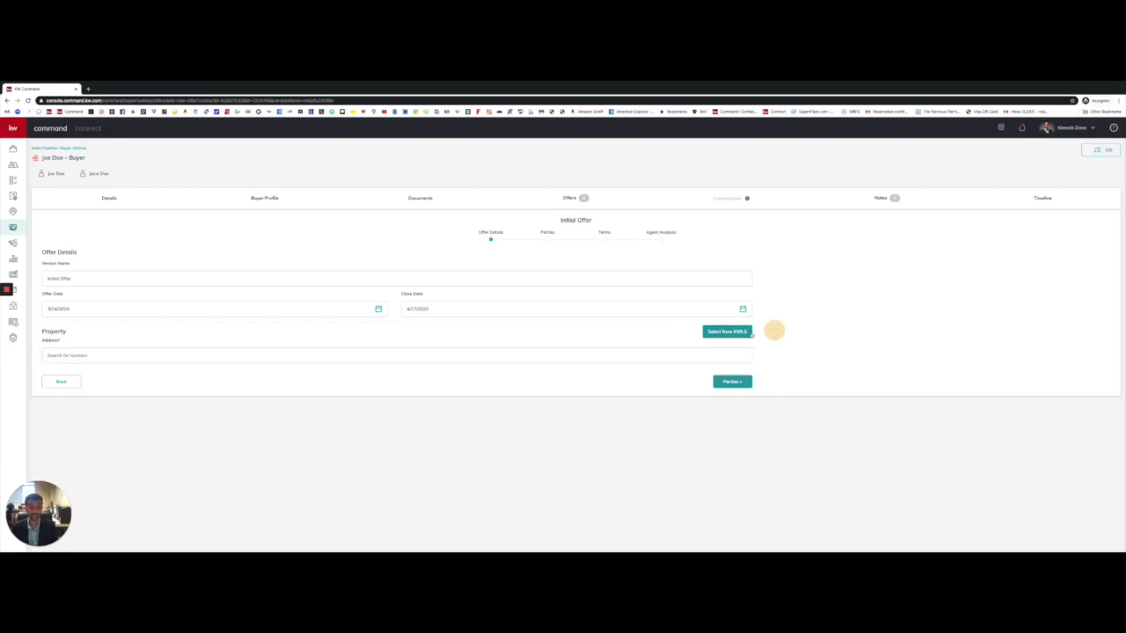
Step: Open the KW listings search and show All Listings instead of only mine
{"action": "left_click", "coordinate": [717, 332]}
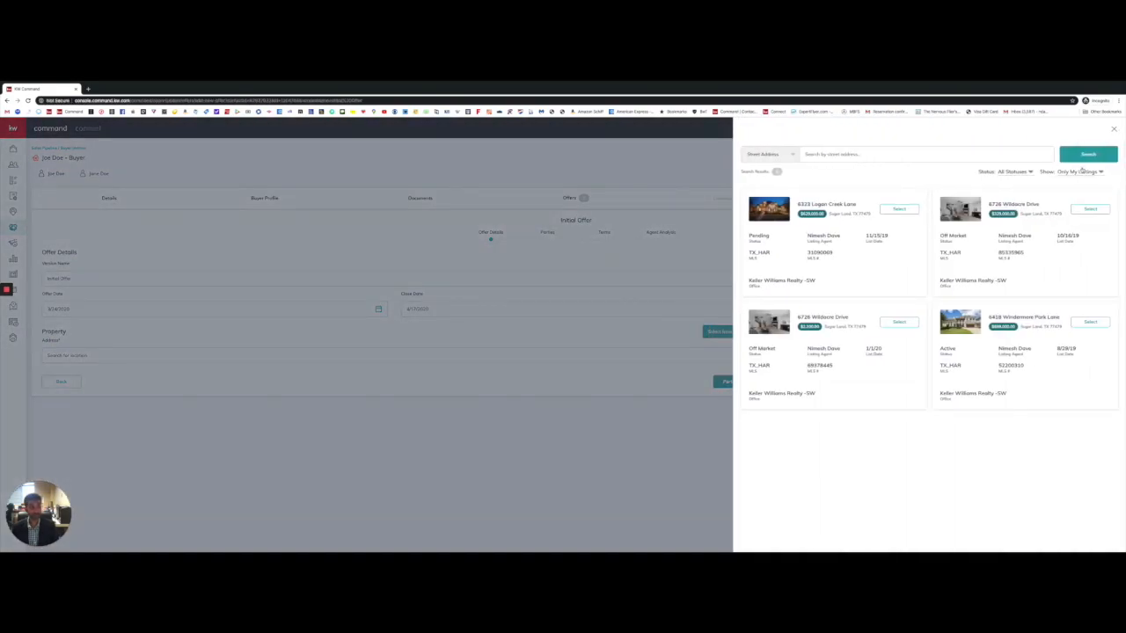
{"action": "left_click", "coordinate": [1082, 172]}
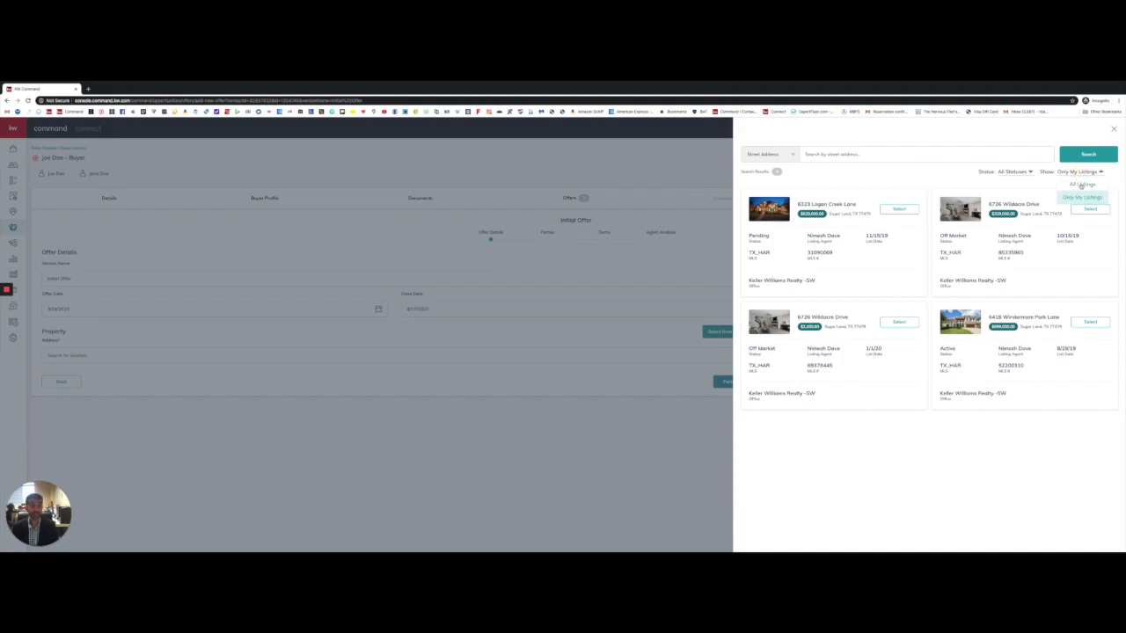
{"action": "left_click", "coordinate": [1078, 172]}
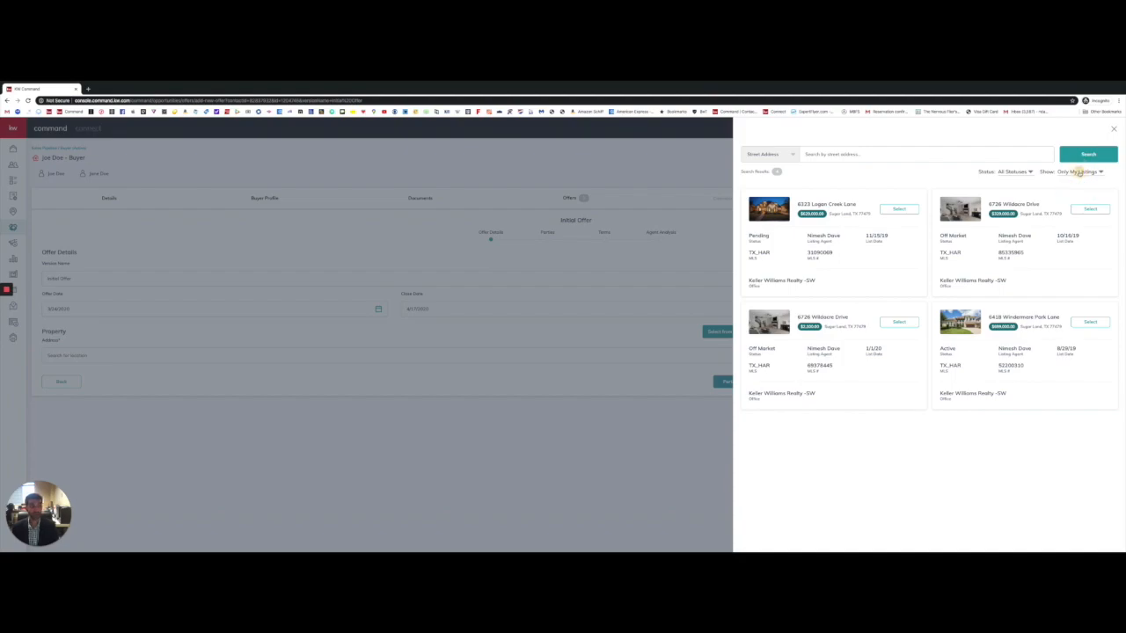
{"action": "left_click", "coordinate": [1081, 172]}
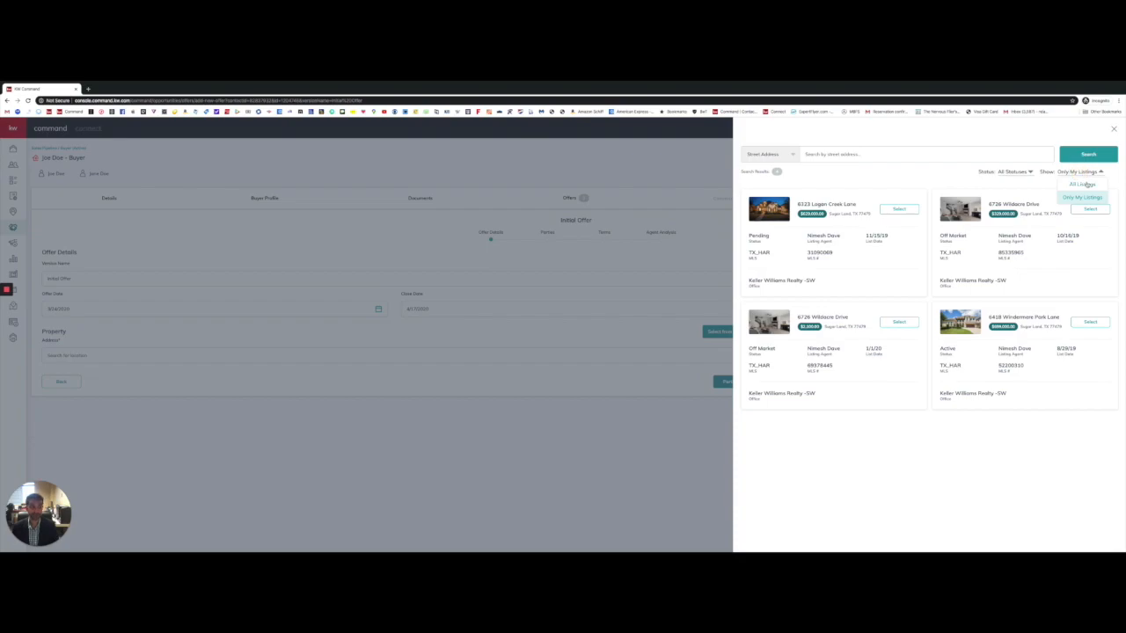
{"action": "left_click", "coordinate": [1088, 185]}
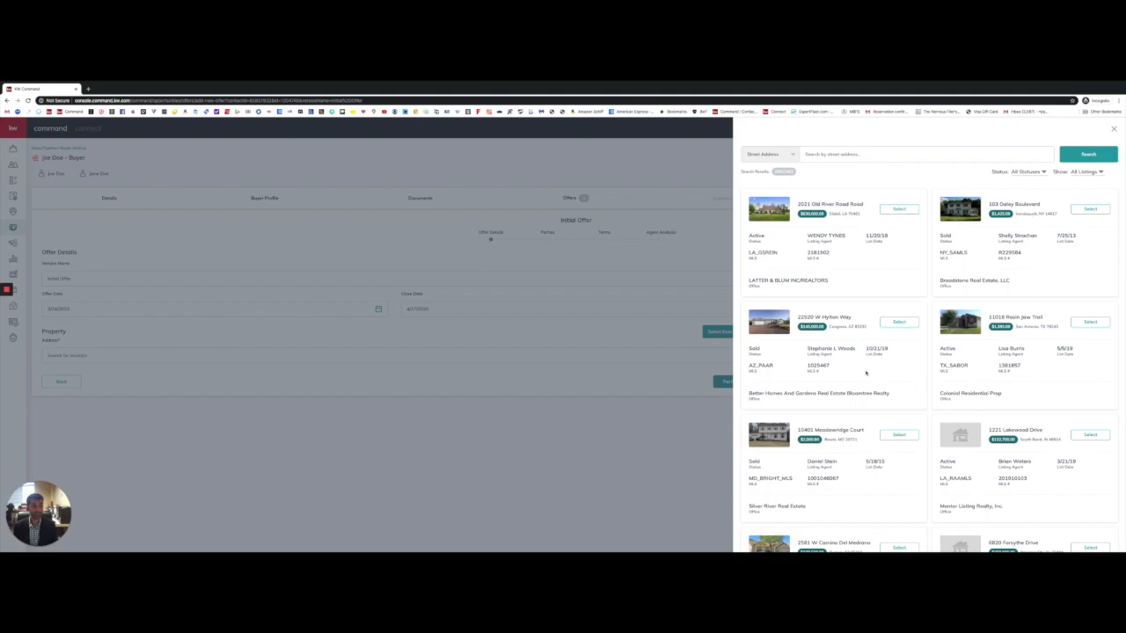
Step: Search listings for '8418 uo' and select the first match as the property
{"action": "left_click", "coordinate": [858, 154]}
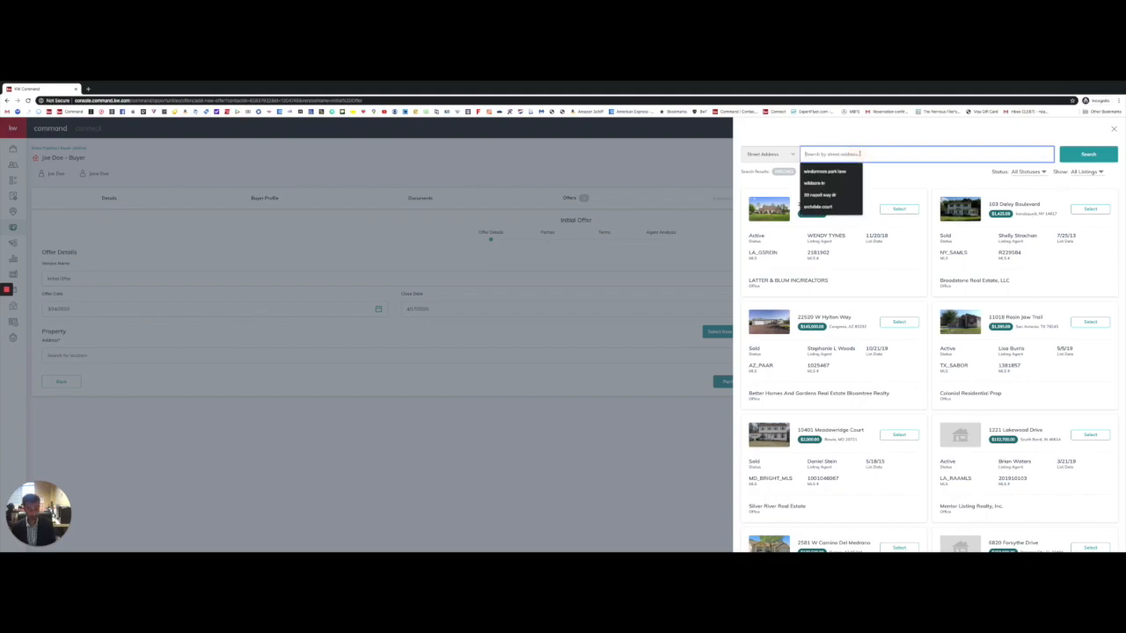
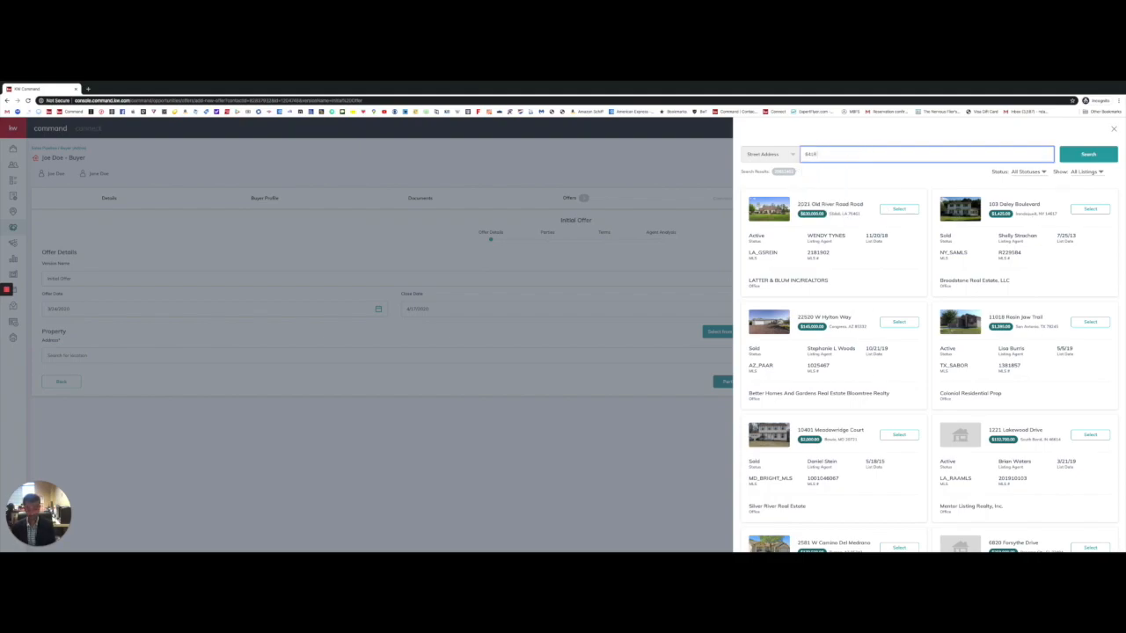
{"action": "left_click", "coordinate": [1082, 155]}
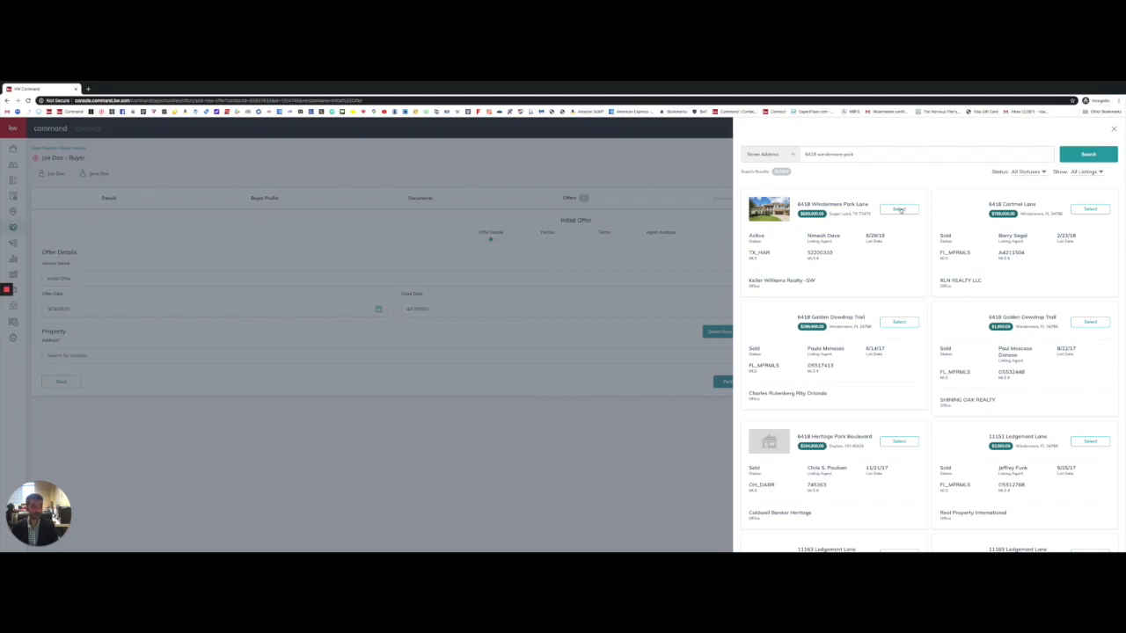
{"action": "left_click", "coordinate": [899, 209]}
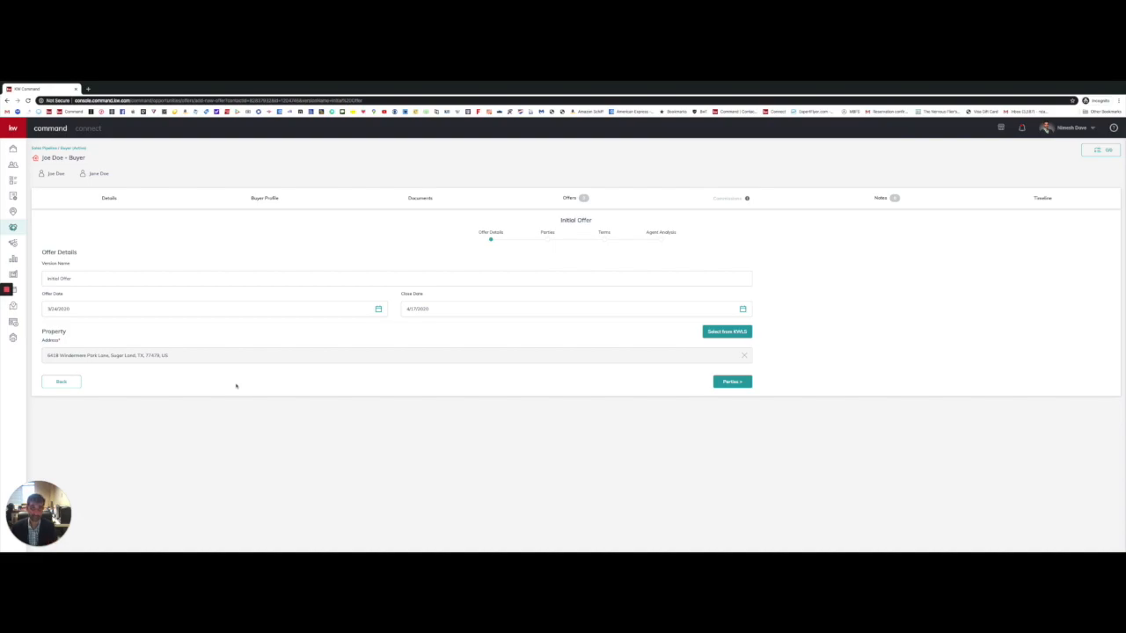
Step: Open the offer's Parties step and mark the buyer as pre-approved
{"action": "left_click", "coordinate": [735, 384]}
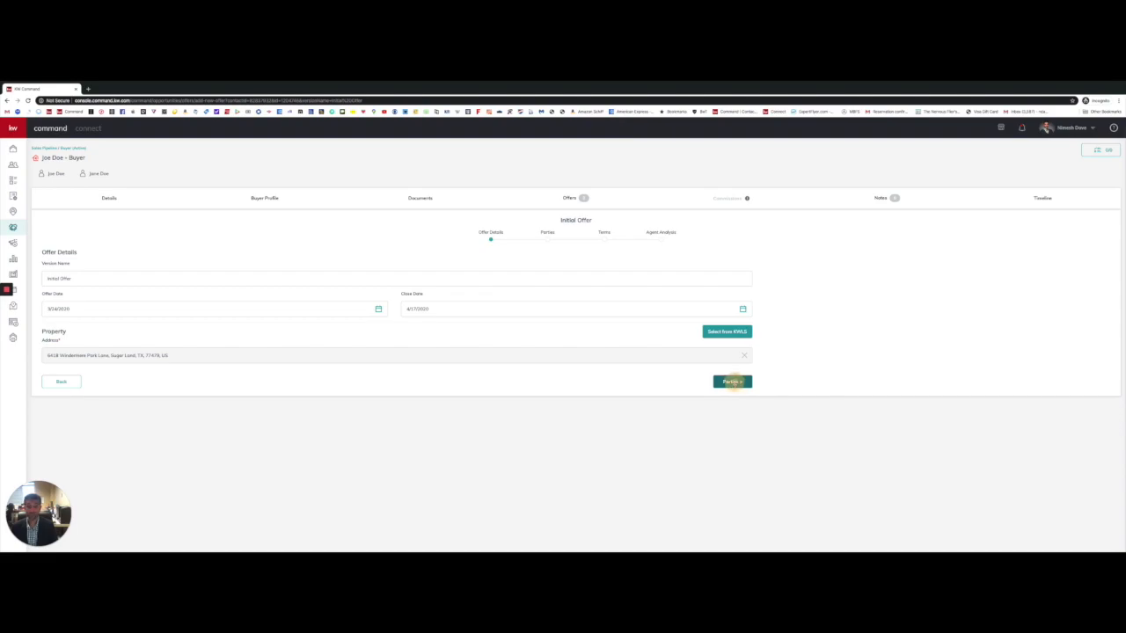
{"action": "scroll", "coordinate": [736, 383], "scroll_direction": "down", "scroll_amount": 1}
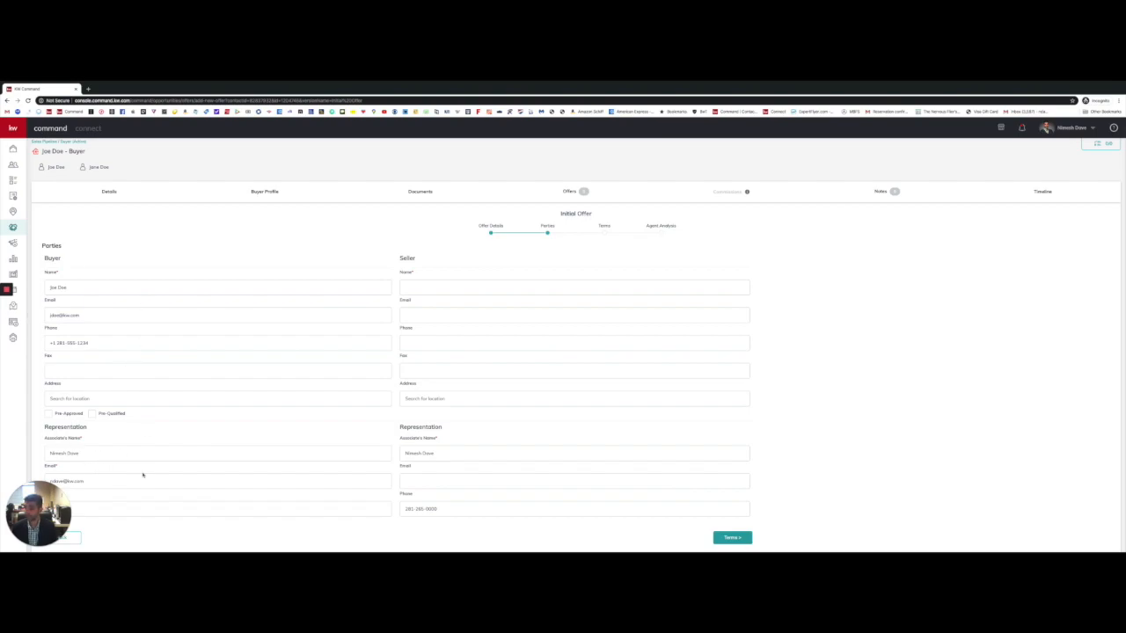
{"action": "left_click", "coordinate": [114, 446]}
{"action": "left_click", "coordinate": [114, 438]}
{"action": "left_click", "coordinate": [48, 415]}
Step: Enter the seller's name and contact details, then continue to the Terms step
{"action": "left_click", "coordinate": [437, 283]}
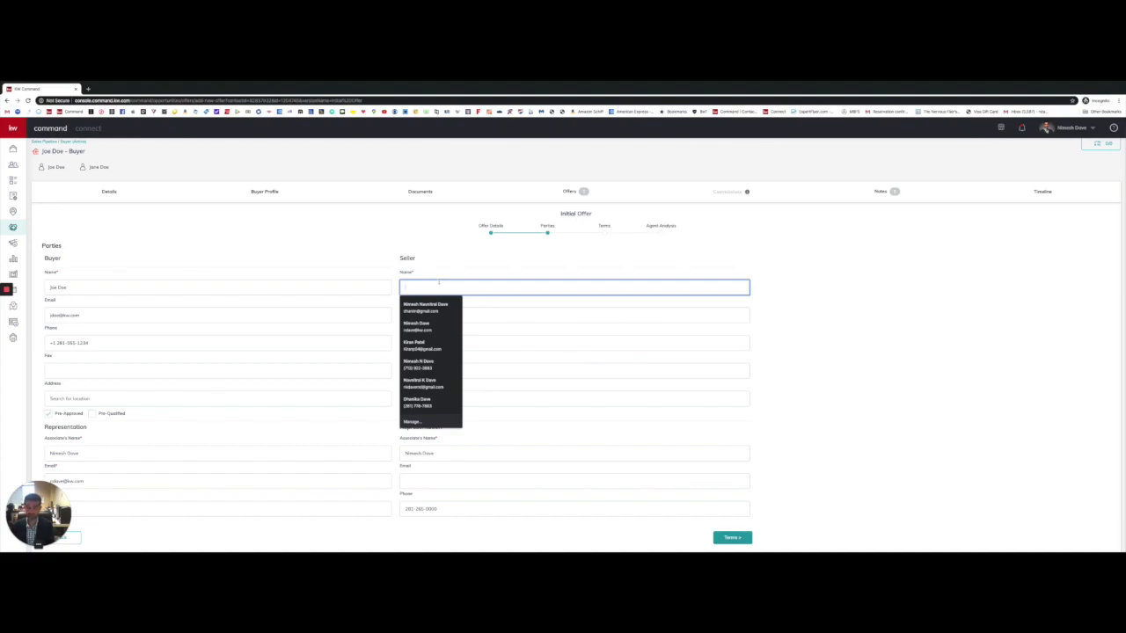
{"action": "type", "text": "H"}
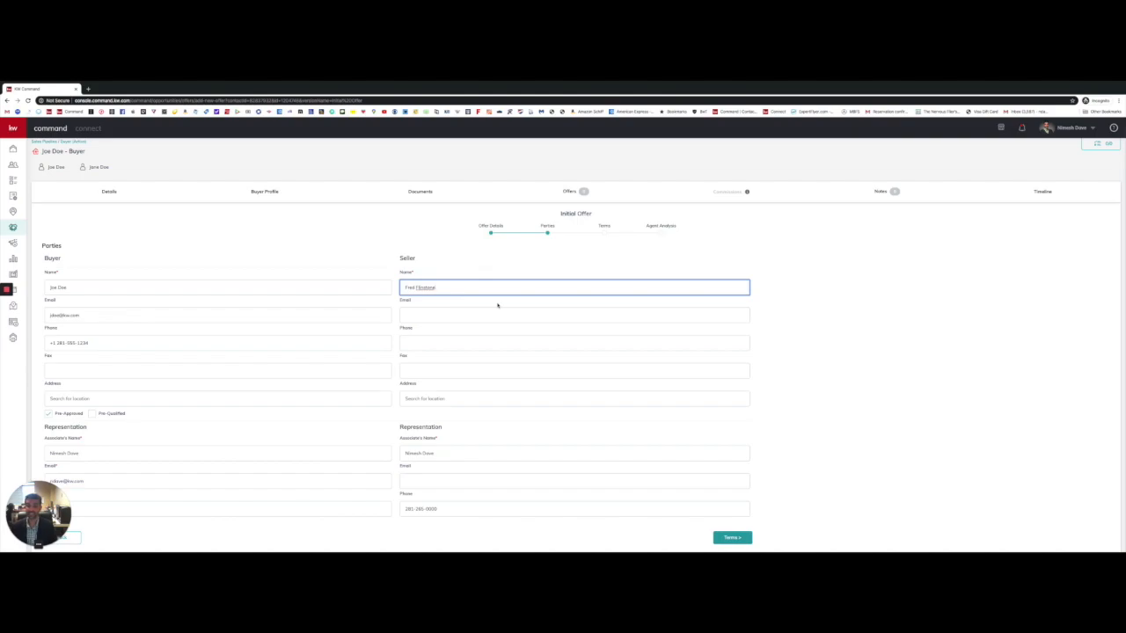
{"action": "left_click", "coordinate": [435, 315]}
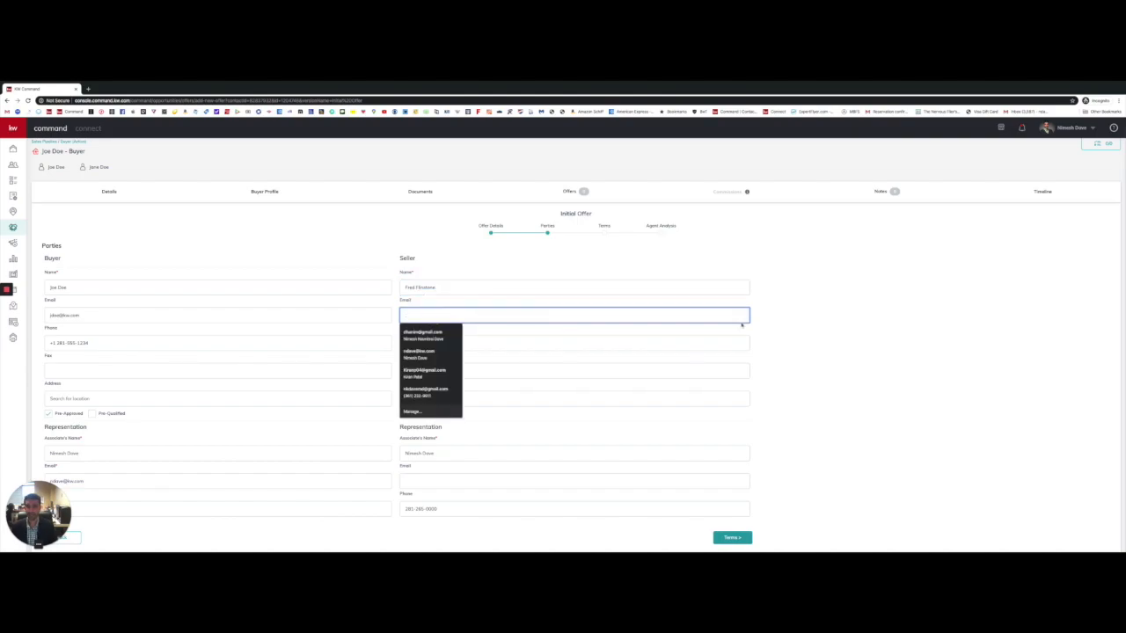
{"action": "left_click", "coordinate": [818, 322]}
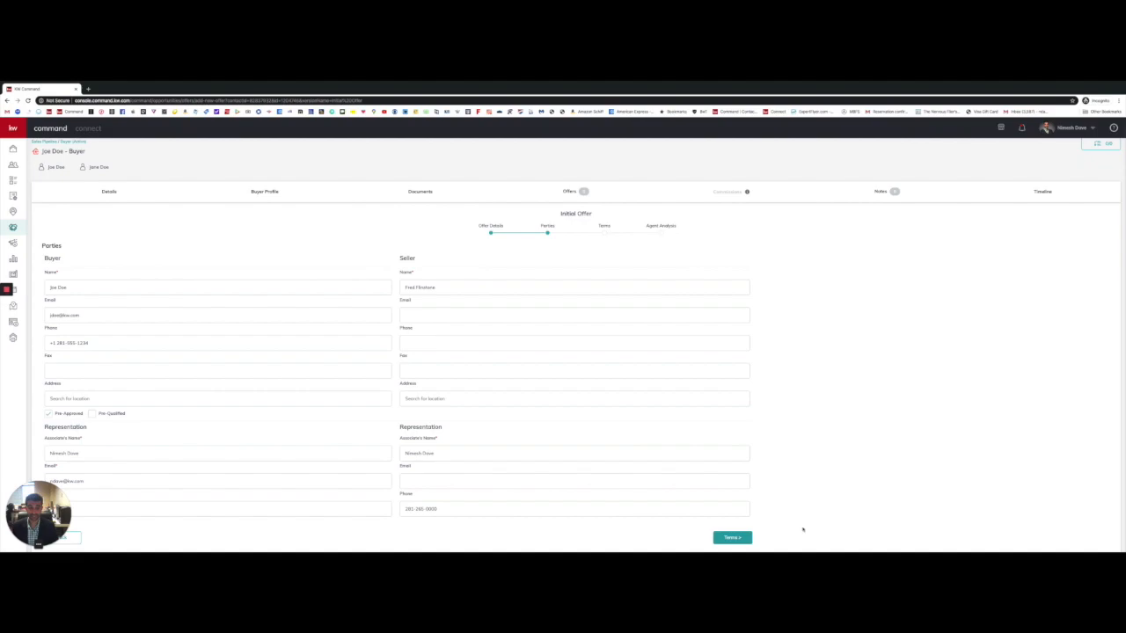
{"action": "scroll", "coordinate": [732, 541], "scroll_direction": "up", "scroll_amount": 1}
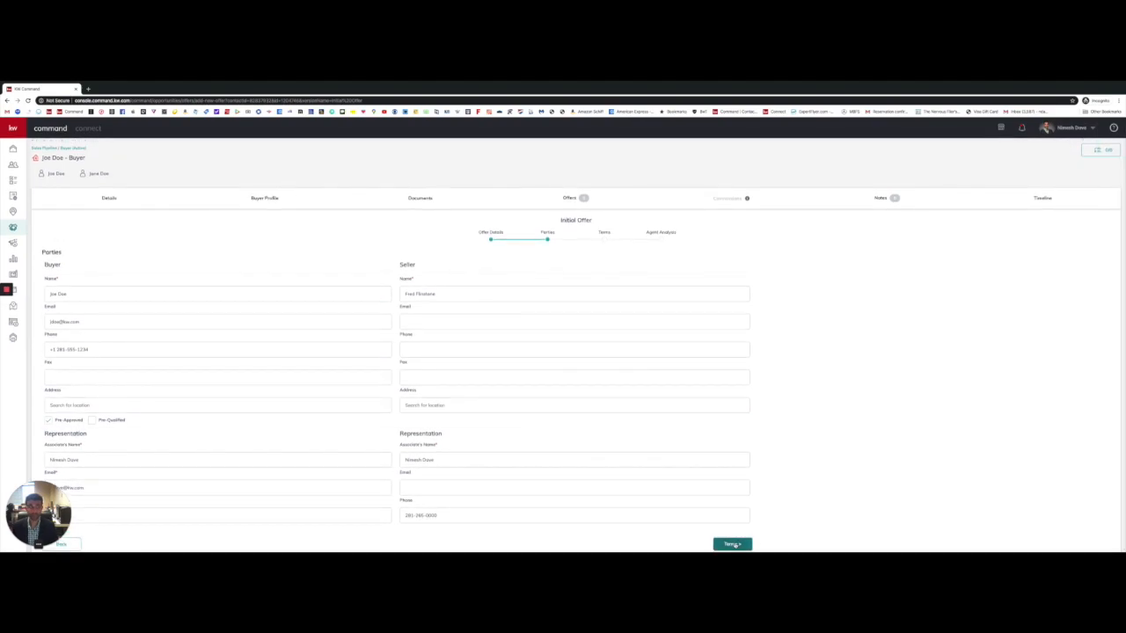
{"action": "left_click", "coordinate": [734, 545]}
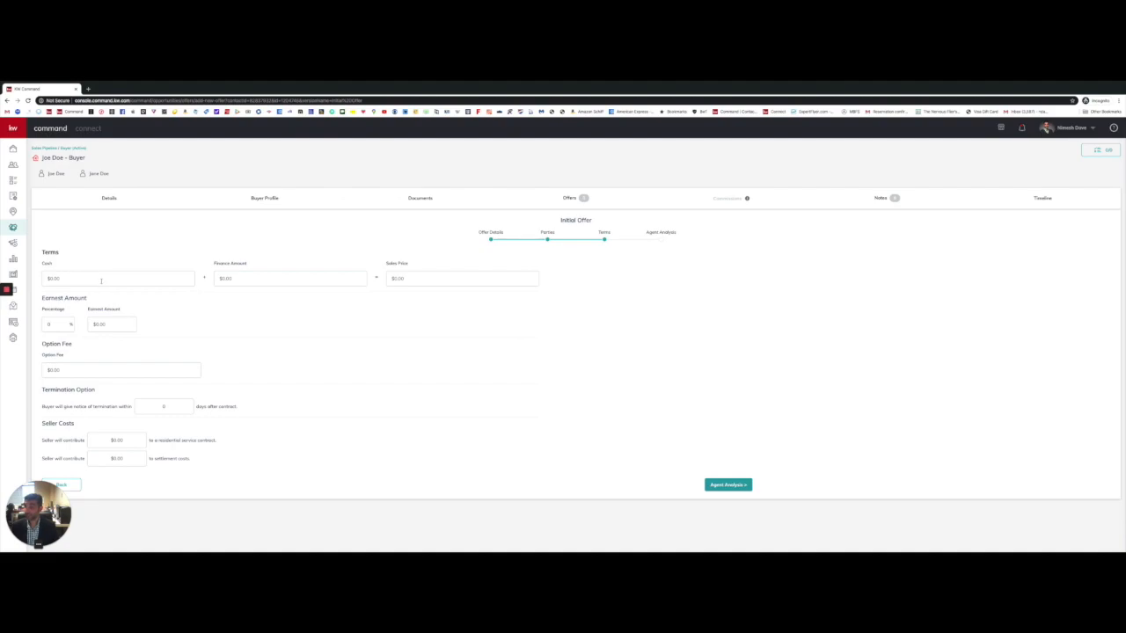
Step: Enter $140,000 cash and a $559,000 finance amount, then check the computed sales price
{"action": "left_click", "coordinate": [101, 279]}
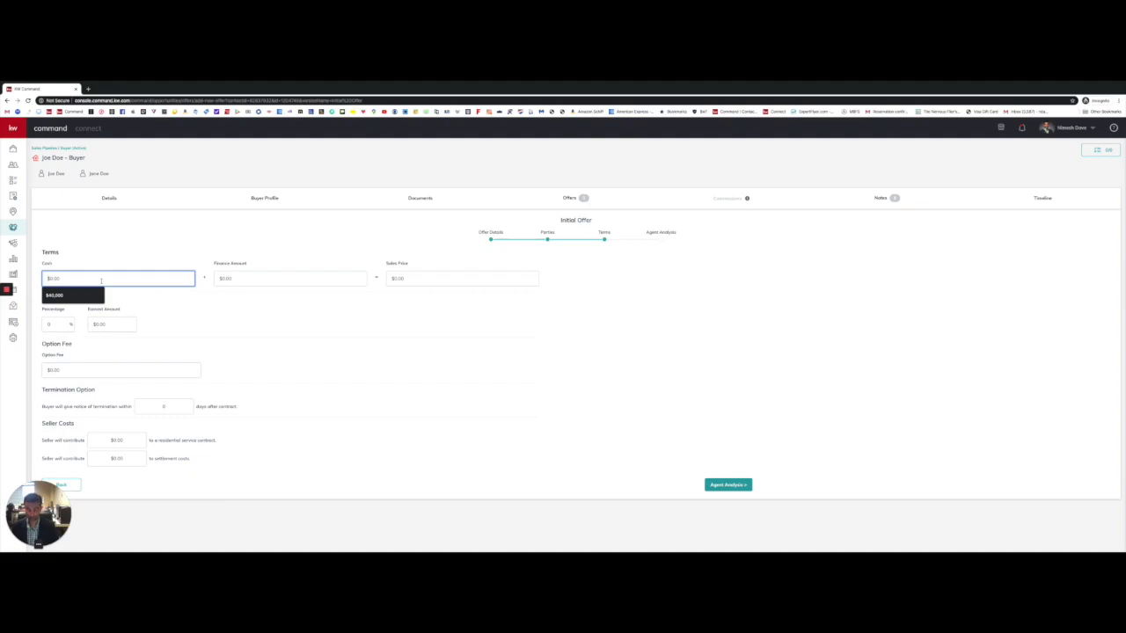
{"action": "type", "text": "14000"}
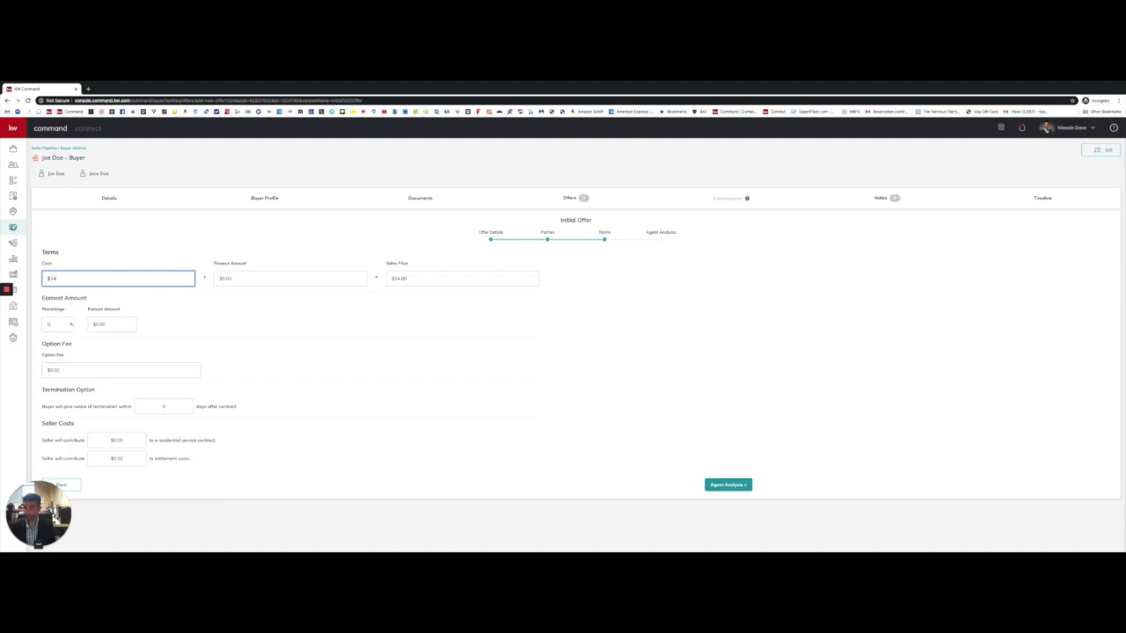
{"action": "left_click", "coordinate": [237, 278]}
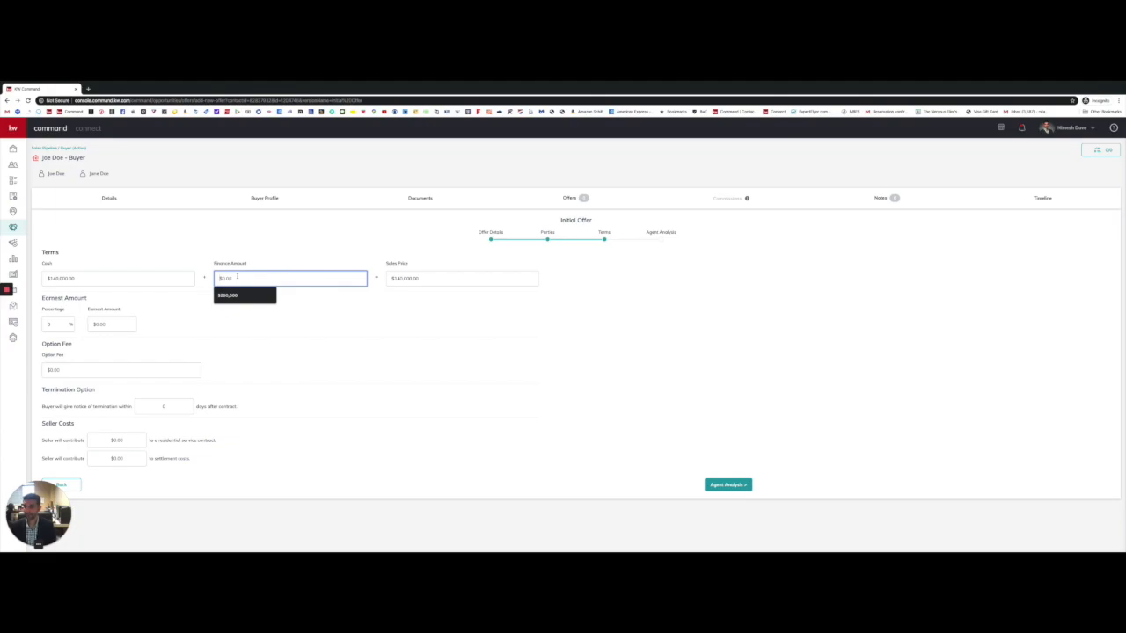
{"action": "type", "text": "5590000"}
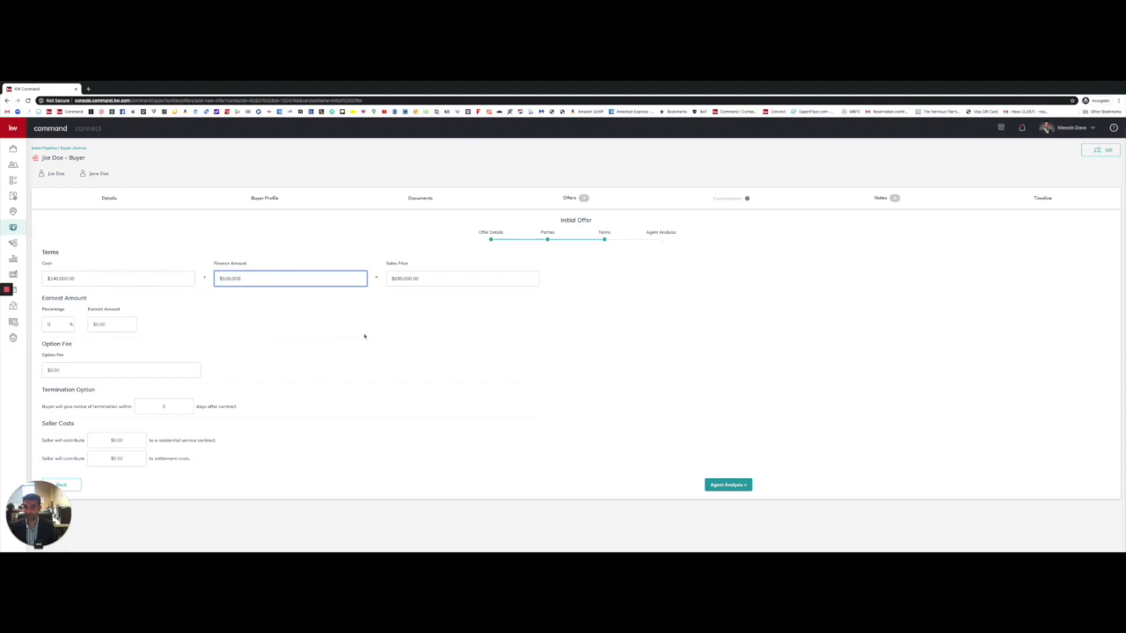
{"action": "left_click", "coordinate": [371, 333]}
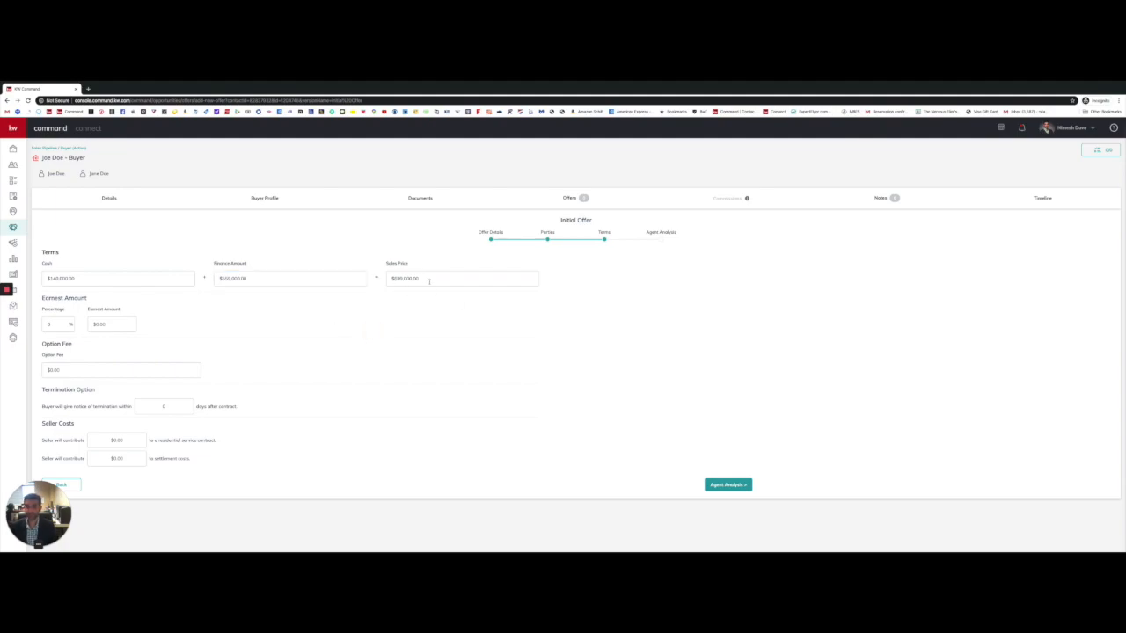
{"action": "left_click", "coordinate": [429, 279]}
{"action": "key", "text": "ctrl+a"}
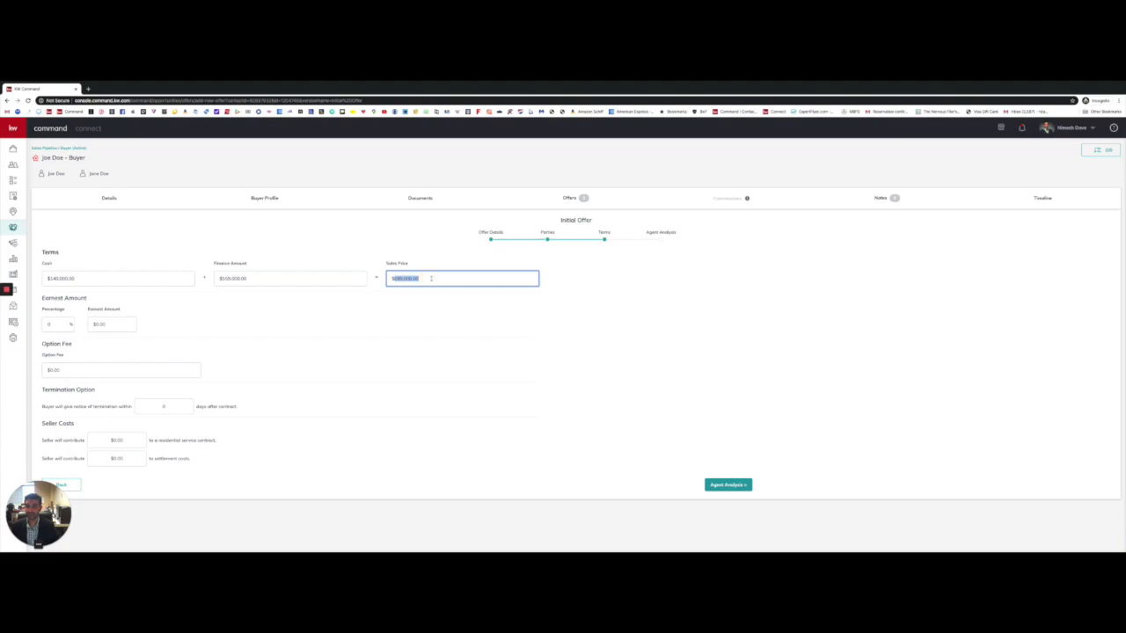
{"action": "left_click", "coordinate": [431, 278]}
{"action": "double_click", "coordinate": [436, 280]}
{"action": "left_click", "coordinate": [436, 293]}
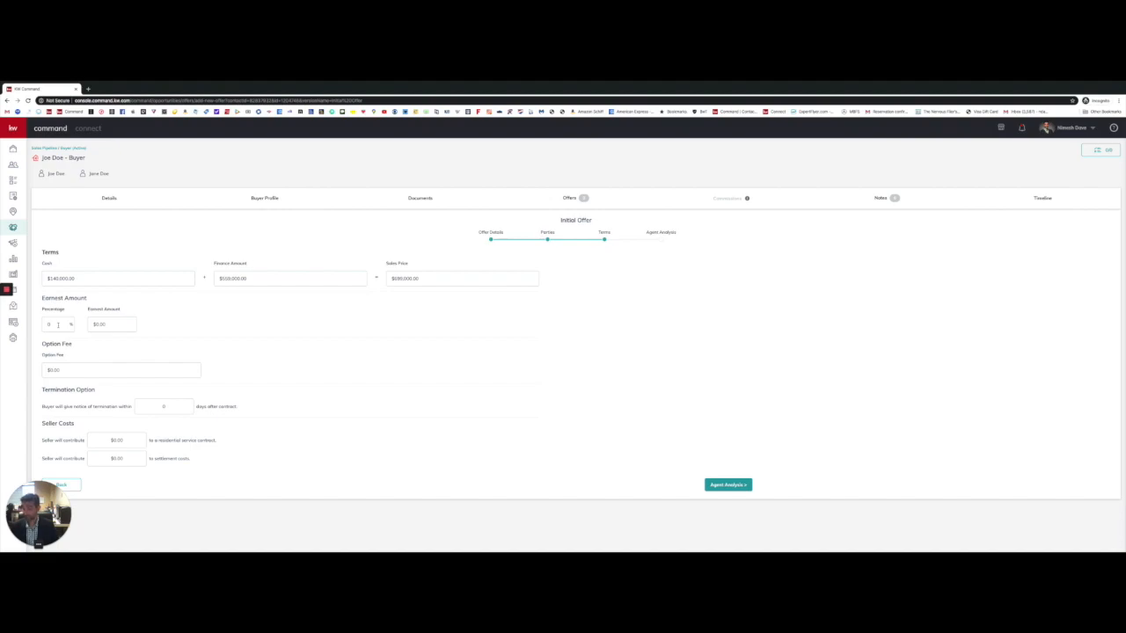
Step: Set earnest money to 1% with an earnest amount of $7,000
{"action": "left_click", "coordinate": [58, 324]}
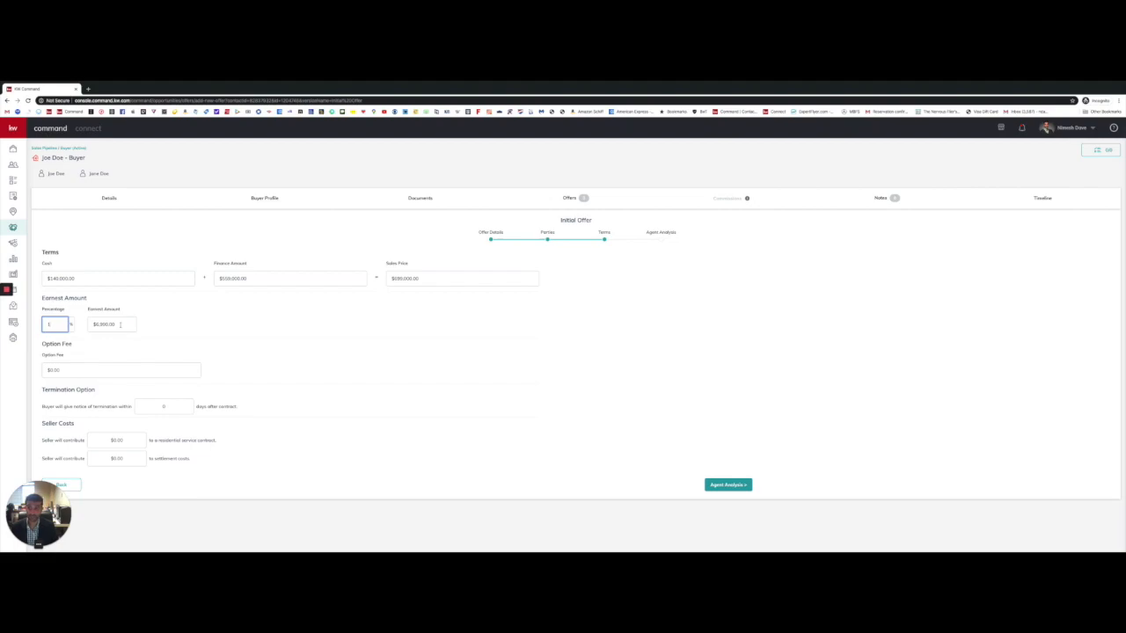
{"action": "left_click", "coordinate": [120, 323]}
{"action": "left_click_drag", "start_coordinate": [121, 323], "coordinate": [76, 324]}
{"action": "type", "text": "7000"}
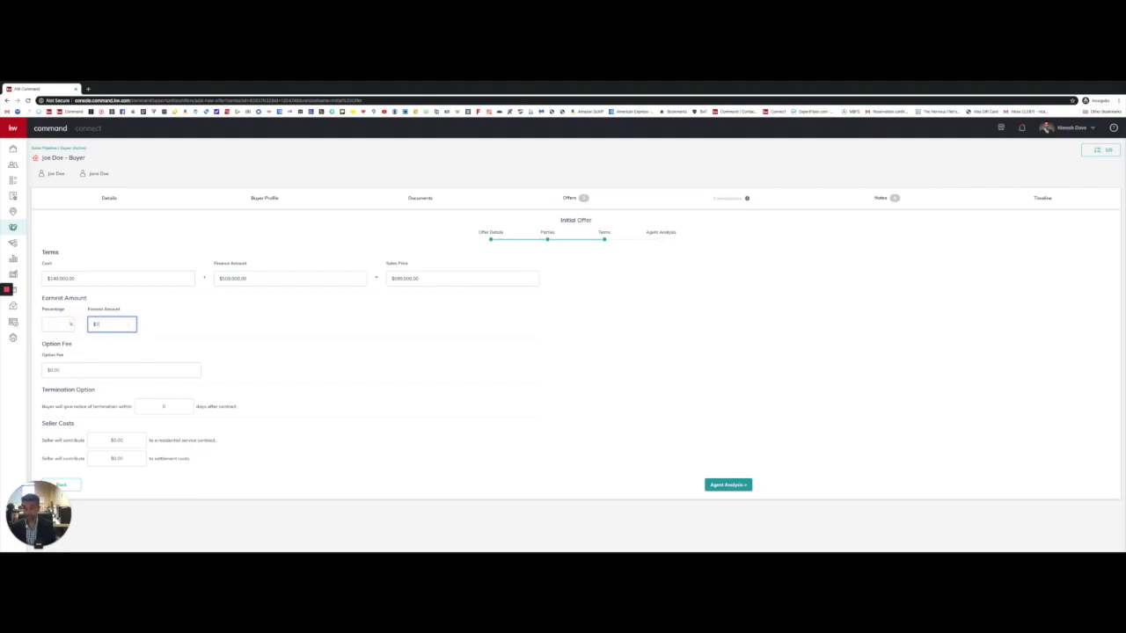
{"action": "left_click", "coordinate": [253, 331]}
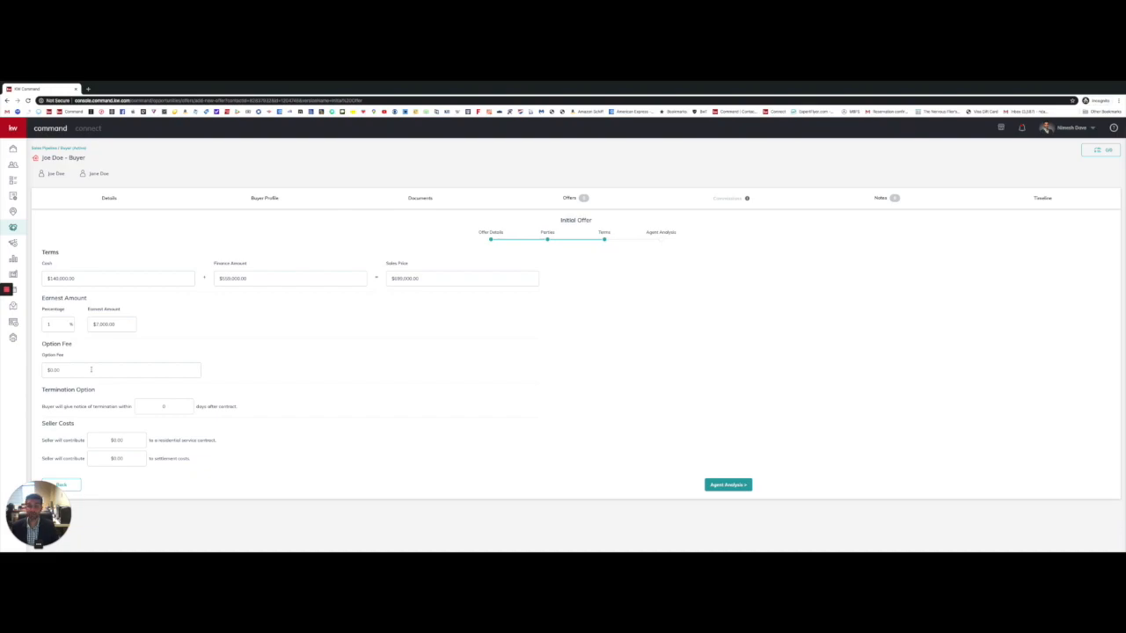
Step: Enter a $250.00 option fee and a 10-day termination notice
{"action": "left_click", "coordinate": [91, 369]}
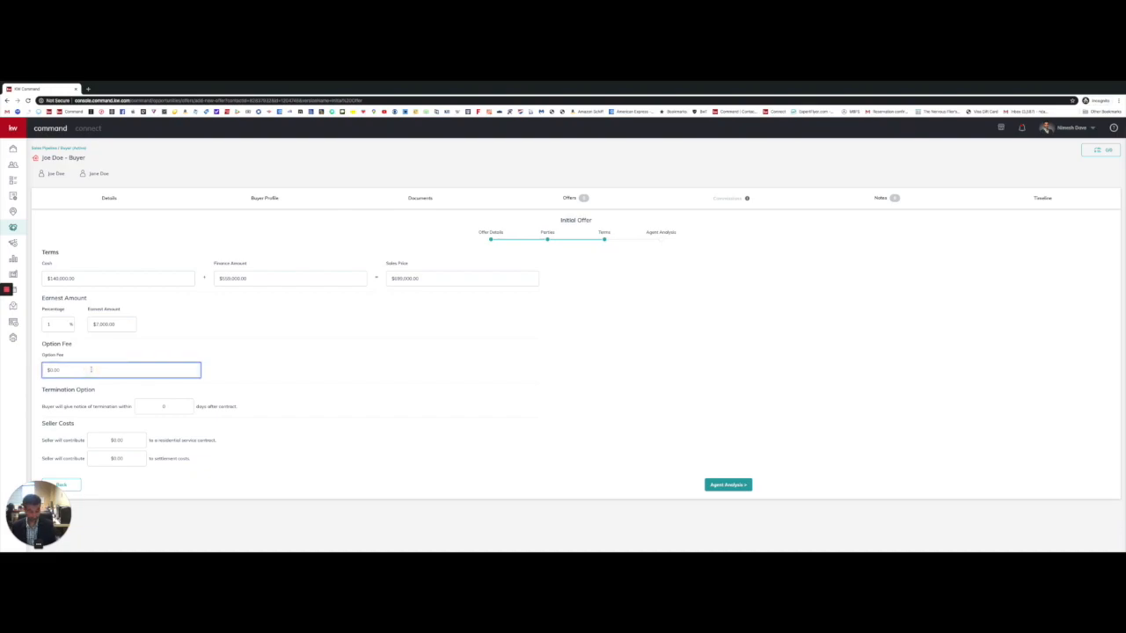
{"action": "type", "text": "250.00"}
{"action": "left_click", "coordinate": [236, 364]}
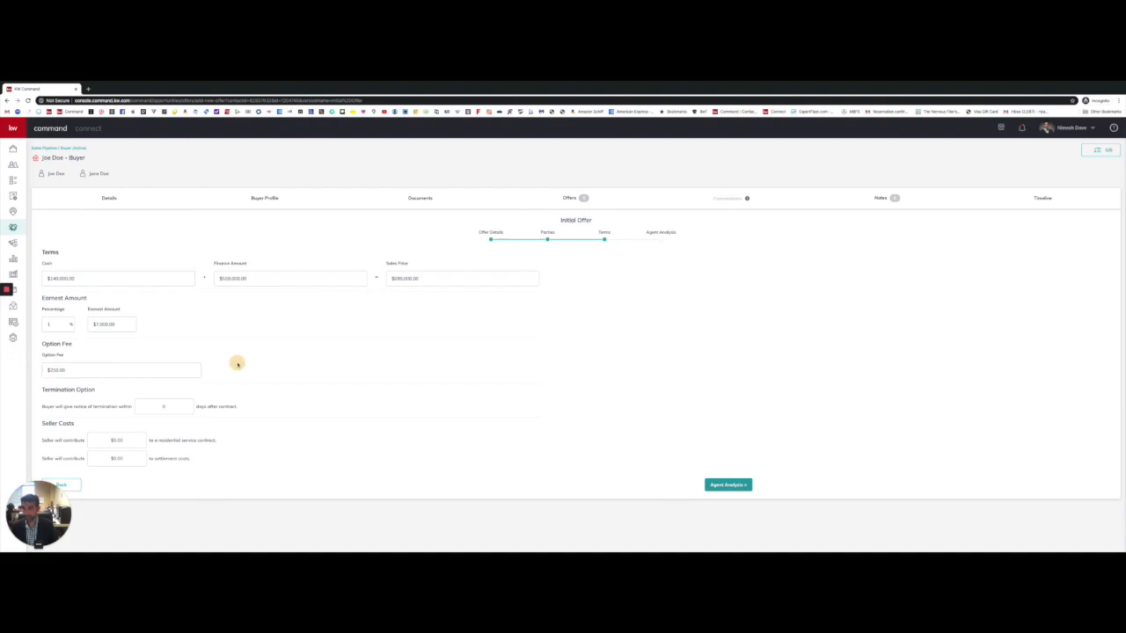
{"action": "left_click", "coordinate": [162, 406]}
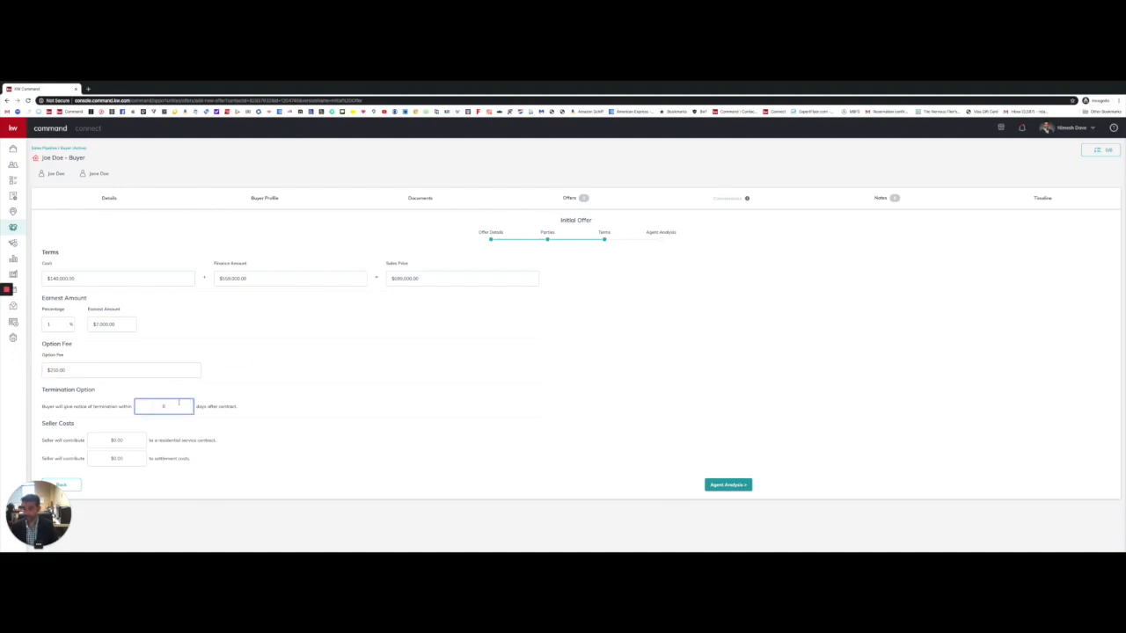
{"action": "left_click", "coordinate": [258, 376]}
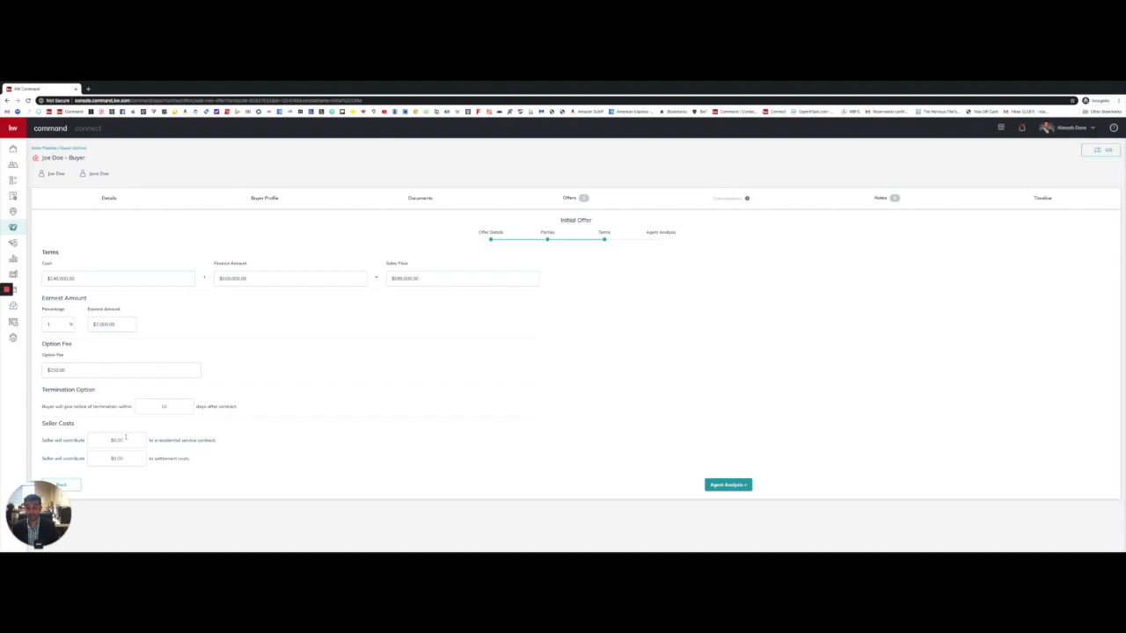
Step: Set the seller's residential service contract contribution to $750.00
{"action": "left_click", "coordinate": [126, 440]}
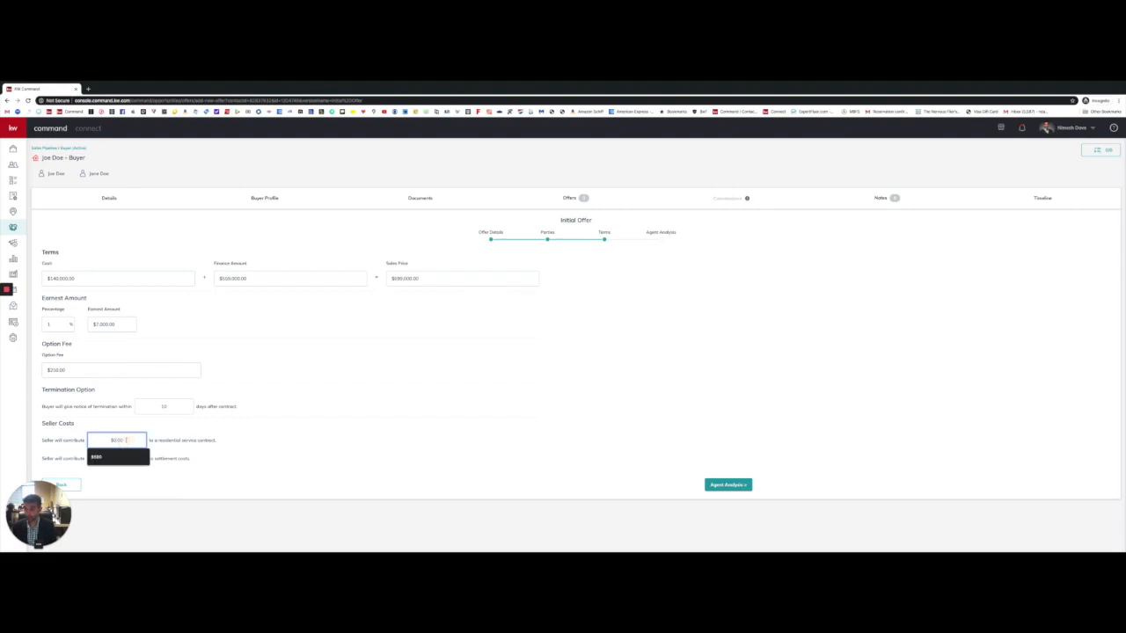
{"action": "type", "text": "$750.00"}
{"action": "left_click", "coordinate": [251, 433]}
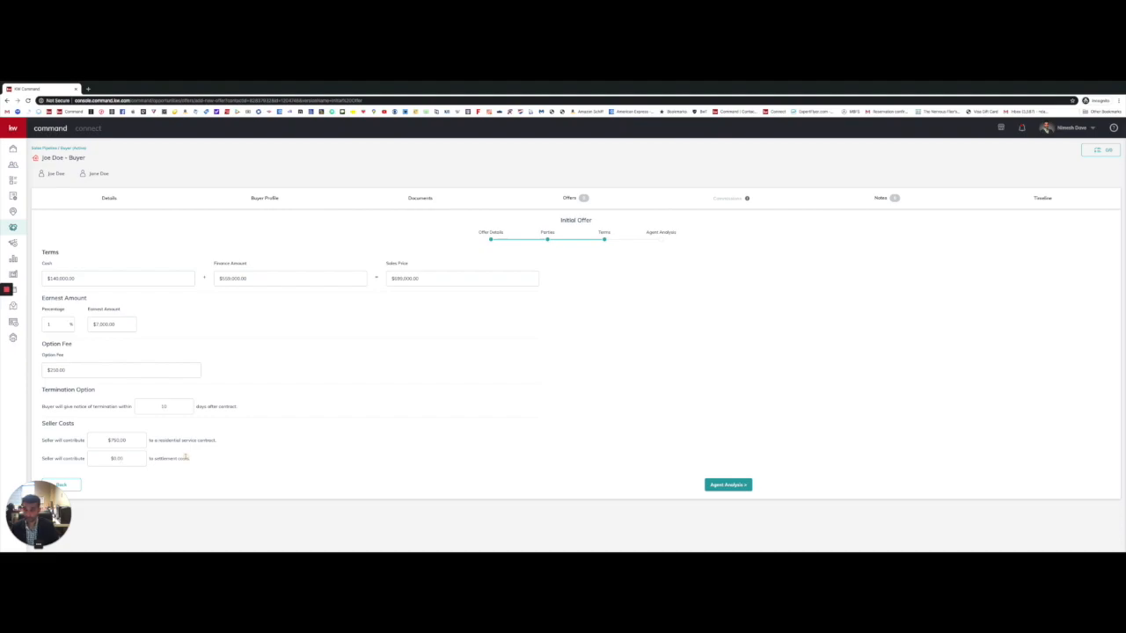
Step: In the Agent Analysis, enter 'Full Price Offer' as the pro
{"action": "left_click", "coordinate": [717, 485]}
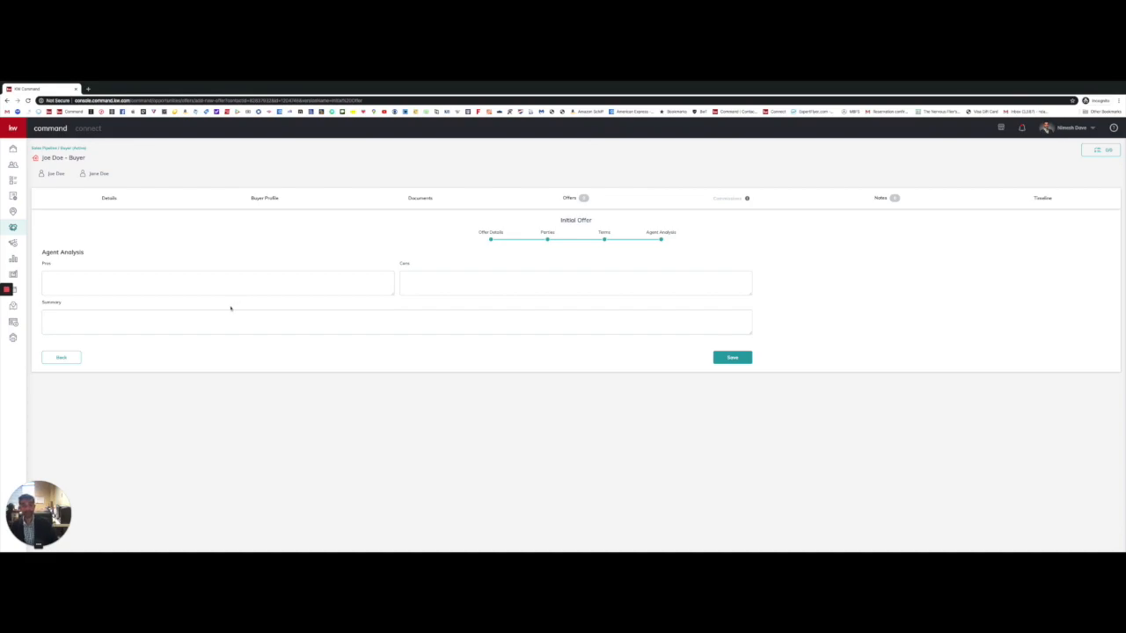
{"action": "left_click", "coordinate": [146, 284]}
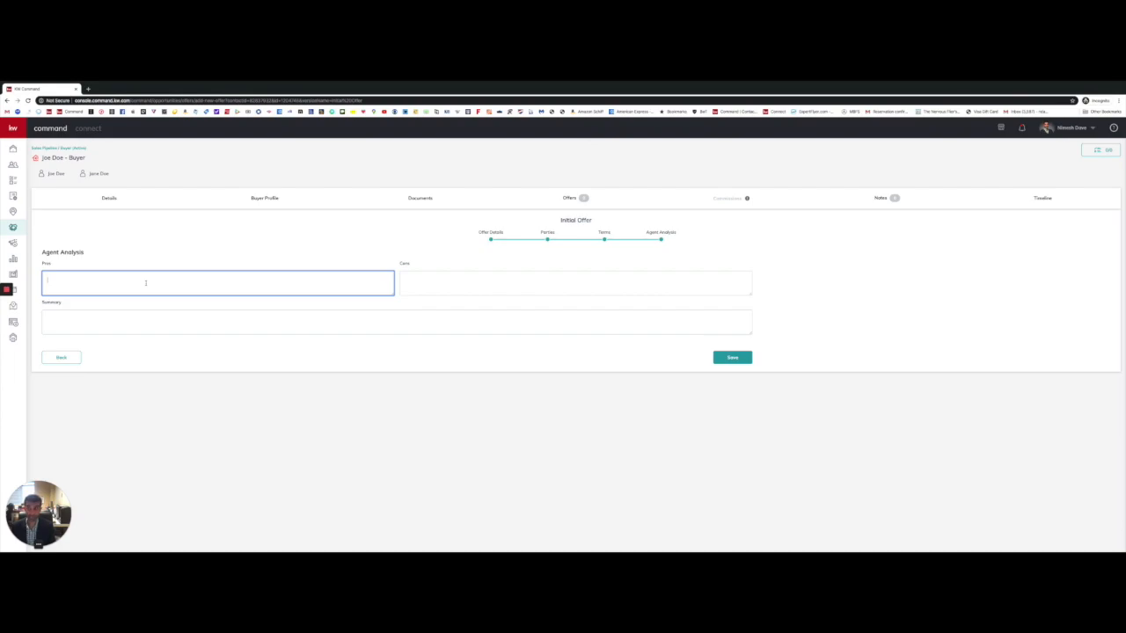
{"action": "type", "text": "Full Price Offer"}
{"action": "key", "text": "Tab"}
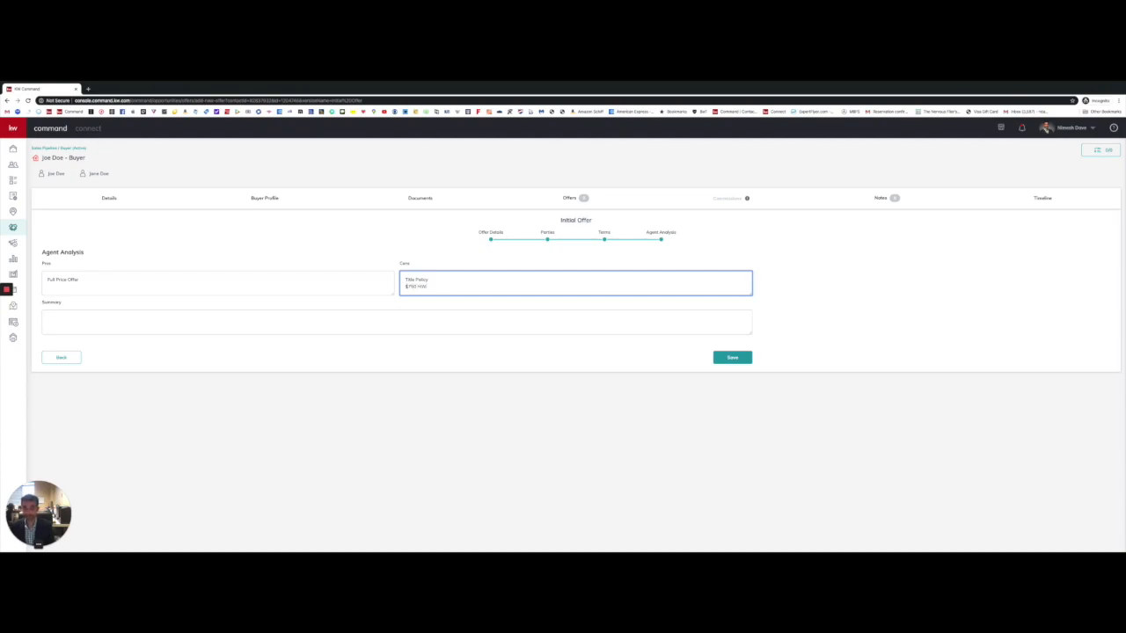
Step: Note the title policy con and seller/buyer cost summary, then save the offer
{"action": "left_click", "coordinate": [63, 313]}
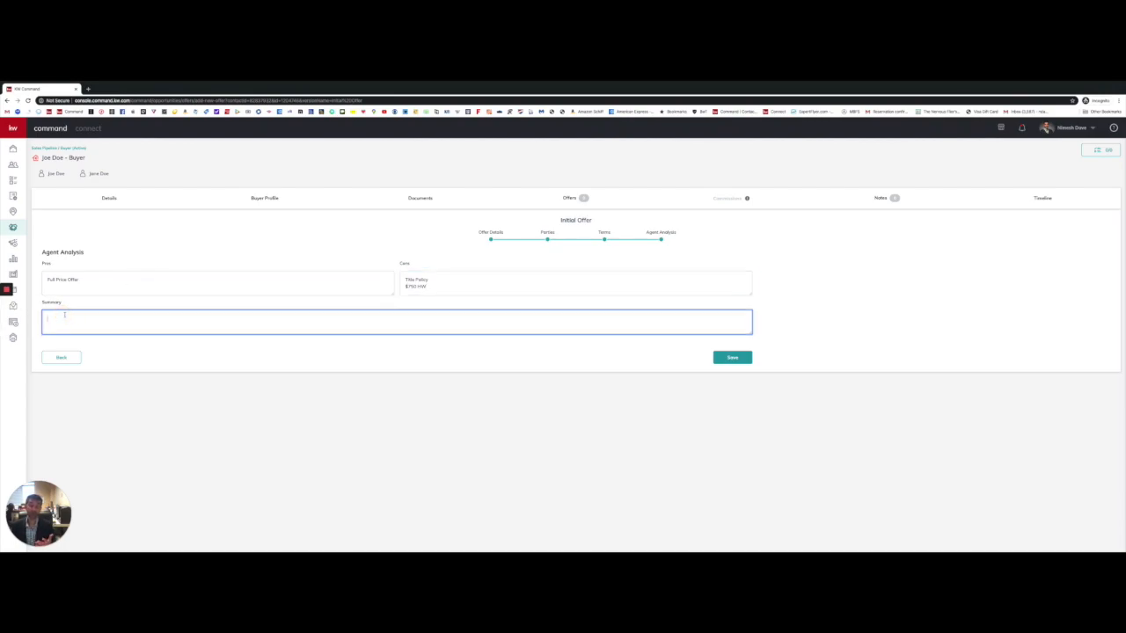
{"action": "type", "text": "Solid "}
{"action": "type", "text": "Title Policy"}
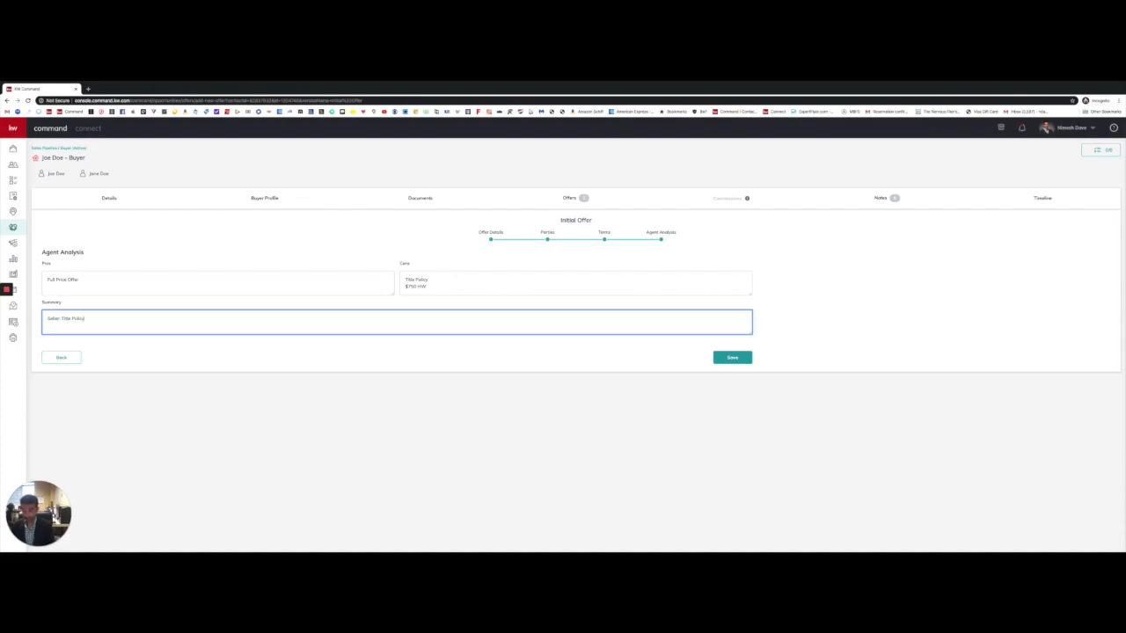
{"action": "type", "text": ", HOA Transfer Fee"}
{"action": "key", "text": "Return"}
{"action": "type", "text": "Buyer: Survey"}
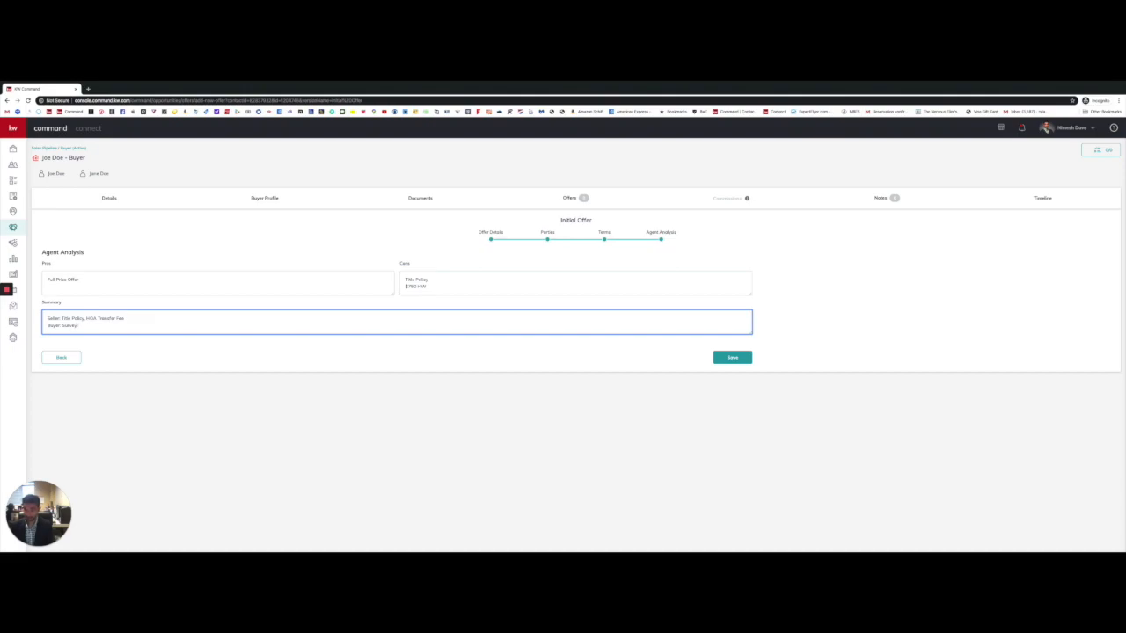
{"action": "left_click", "coordinate": [740, 359]}
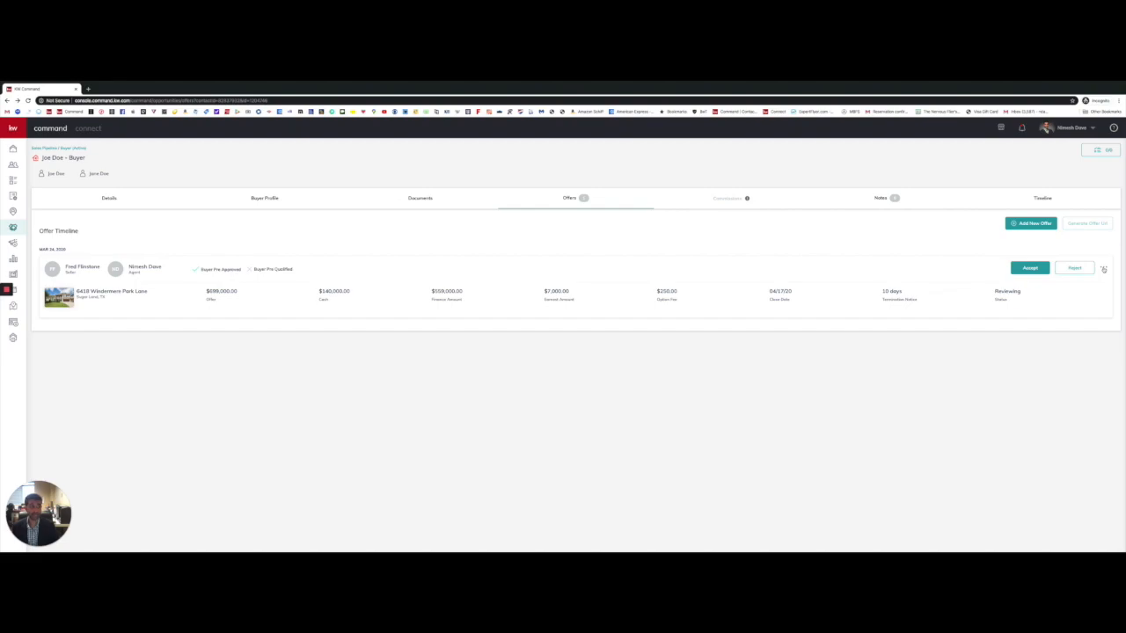
{"action": "left_click", "coordinate": [1103, 269]}
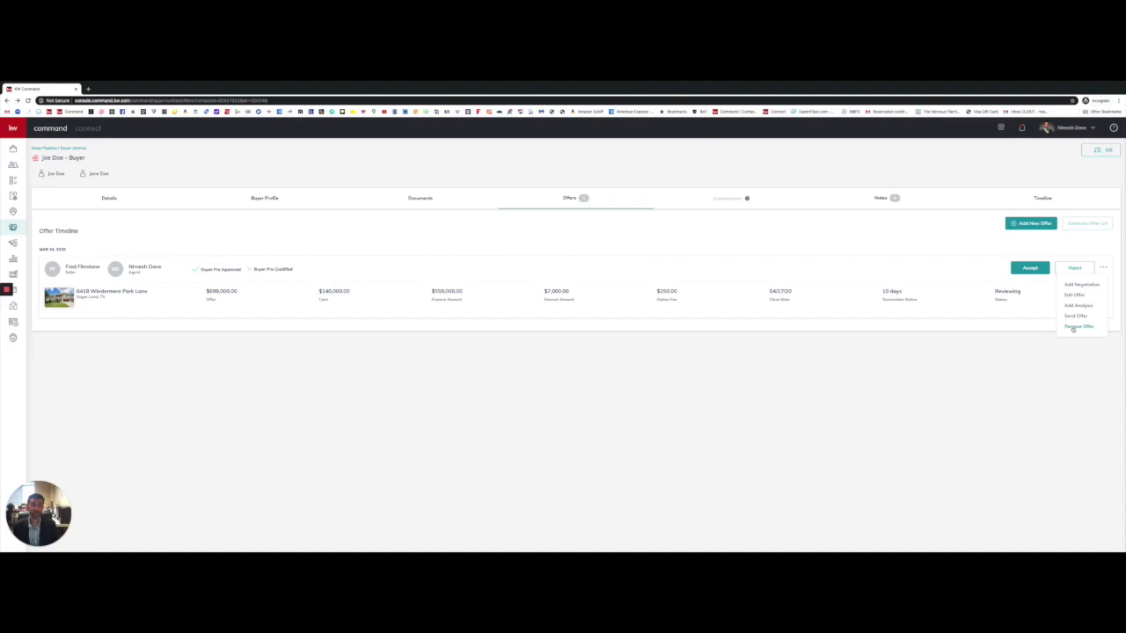
{"action": "left_click", "coordinate": [918, 345]}
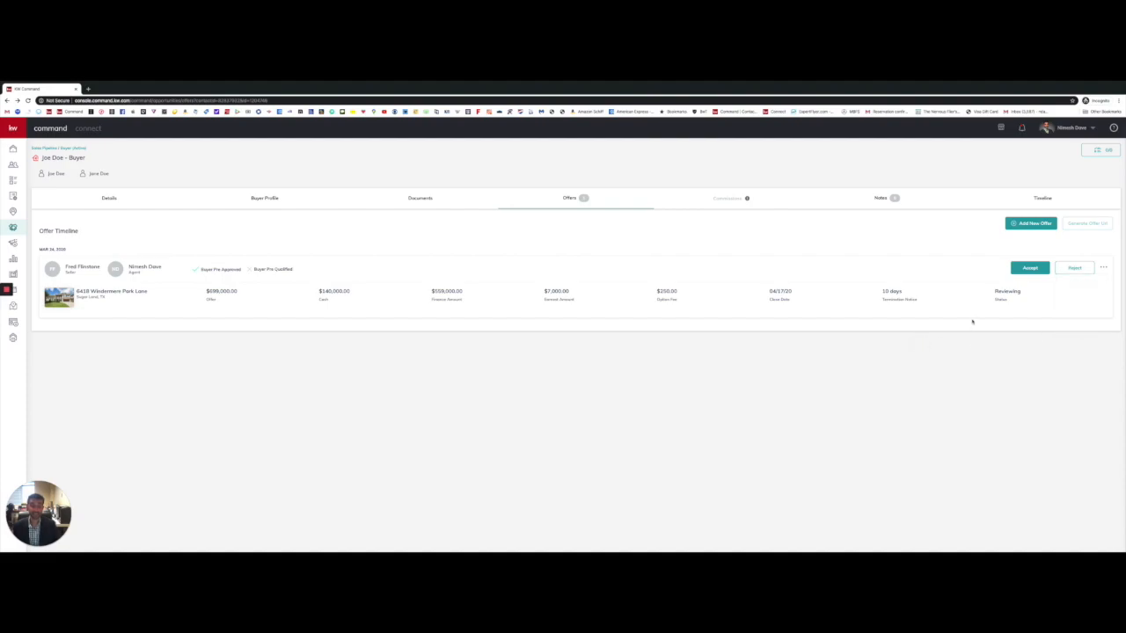
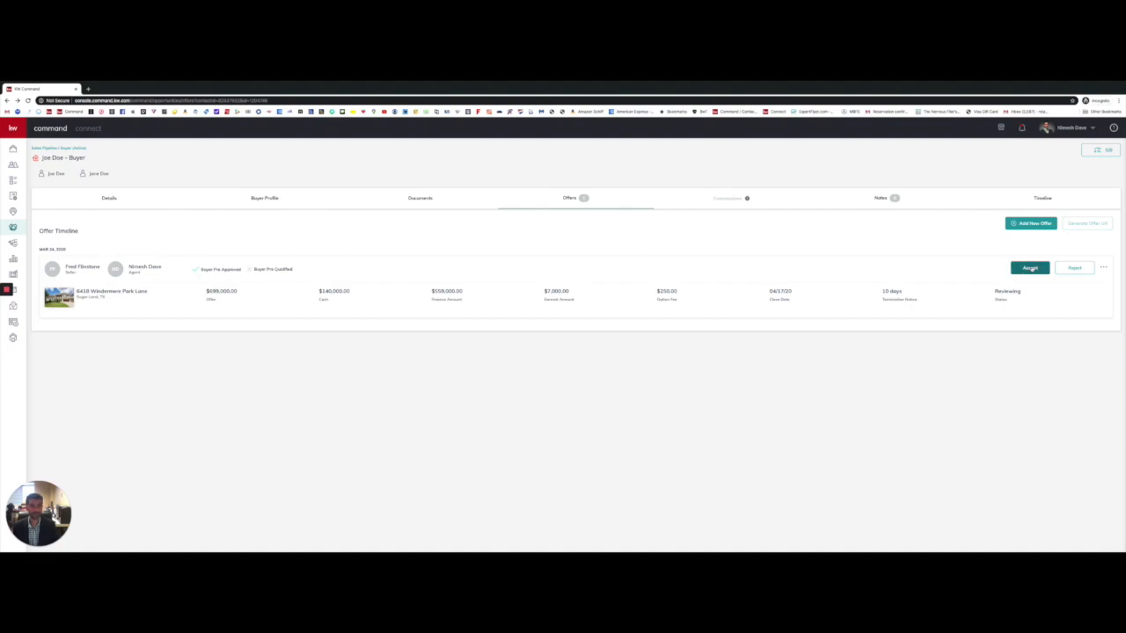
Step: Accept the $699,000 buyer offer, retrying after the error until its status reads Accepted
{"action": "left_click", "coordinate": [1032, 268]}
{"action": "left_click", "coordinate": [1026, 270]}
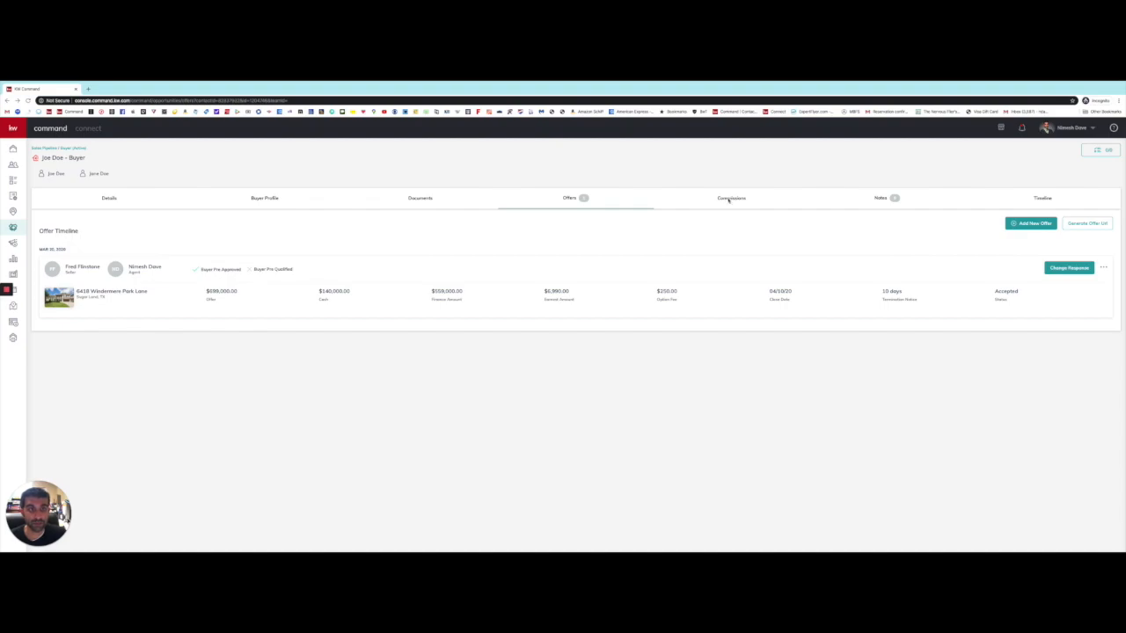
{"action": "left_click", "coordinate": [728, 200]}
Step: Review the Commissions breakdown: $20,970.00 gross, royalty, company commission, netting $13,395.80
{"action": "left_click", "coordinate": [728, 200]}
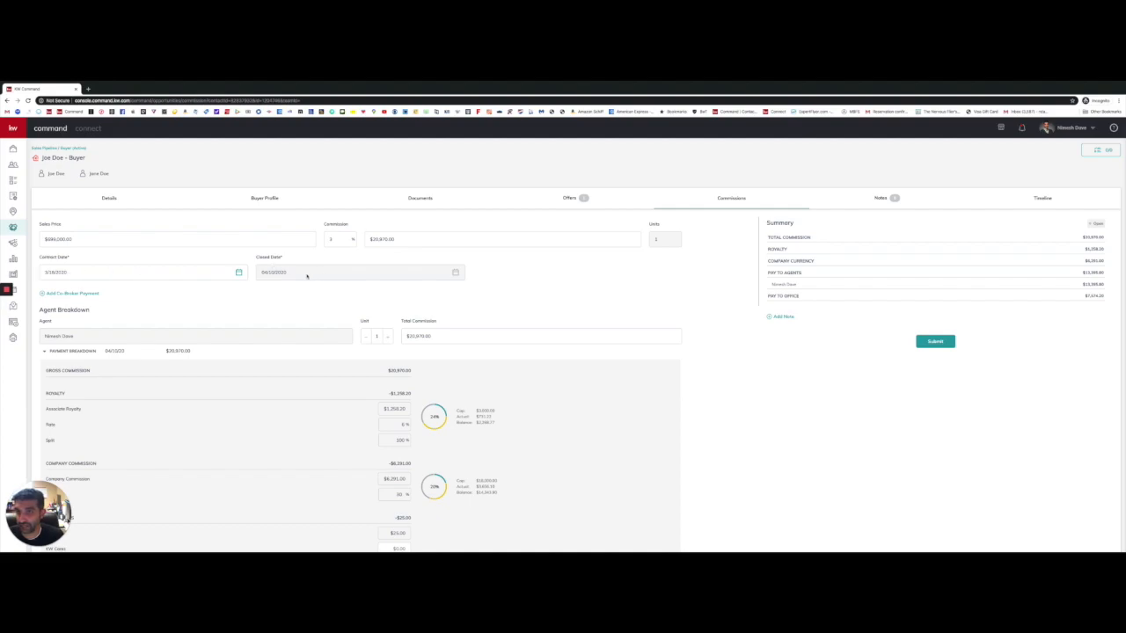
{"action": "scroll", "coordinate": [307, 276], "scroll_direction": "down", "scroll_amount": 2}
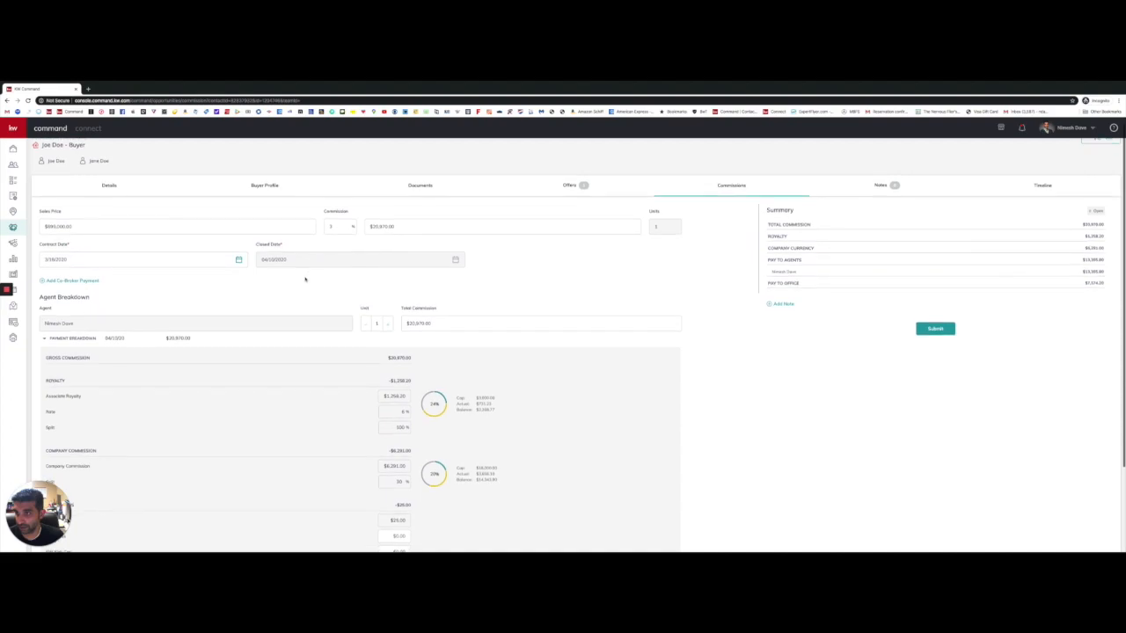
{"action": "scroll", "coordinate": [306, 277], "scroll_direction": "down", "scroll_amount": 2}
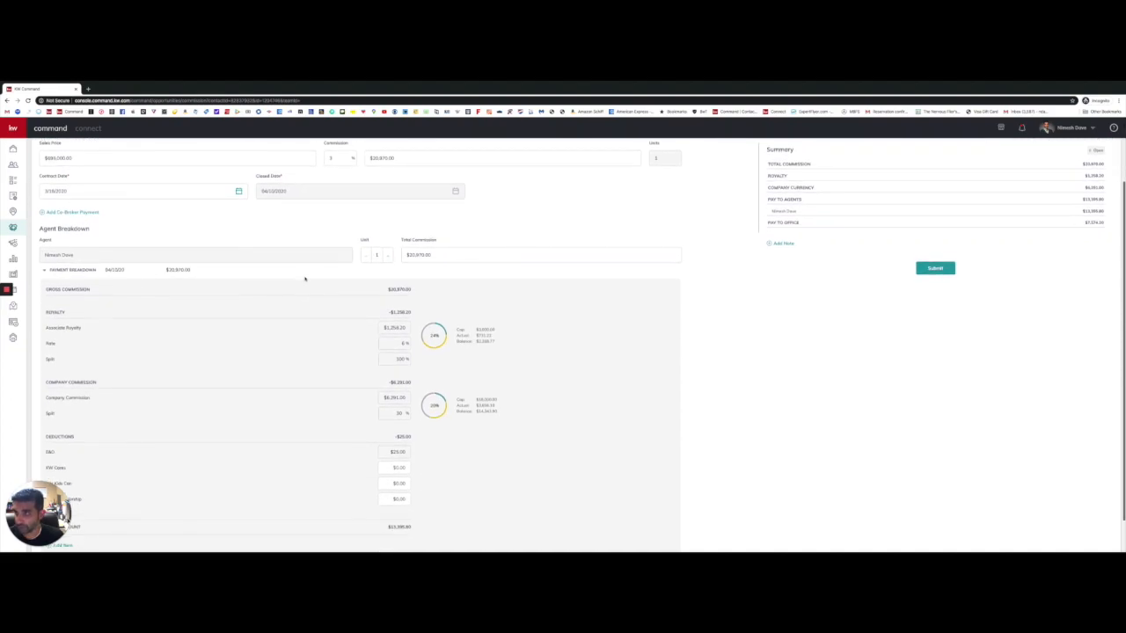
{"action": "scroll", "coordinate": [185, 273], "scroll_direction": "up", "scroll_amount": 1}
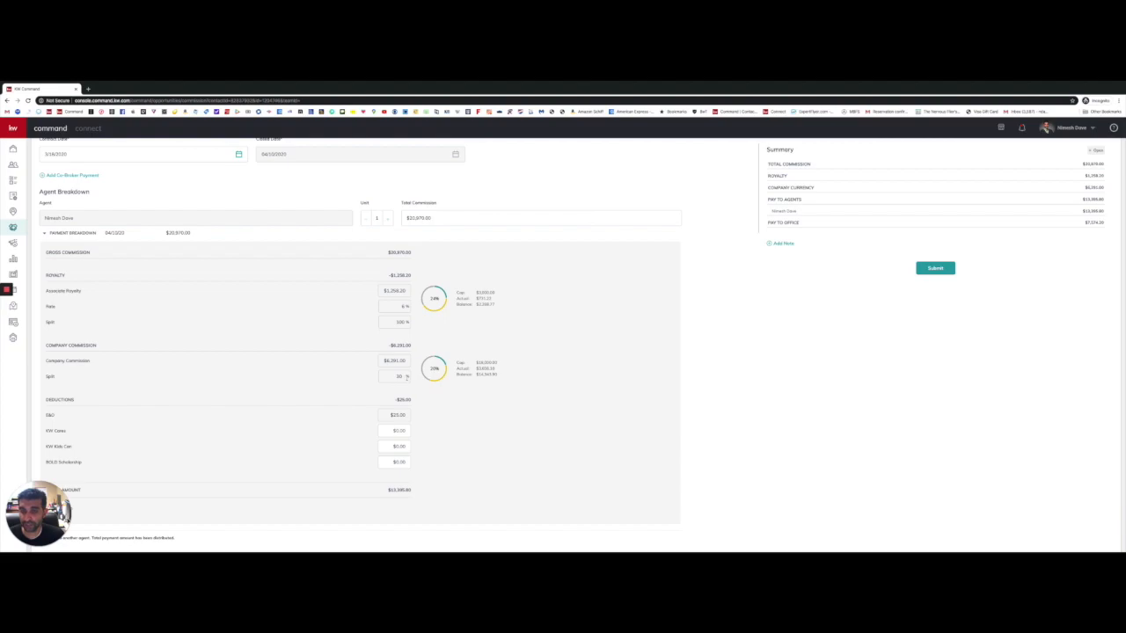
{"action": "double_click", "coordinate": [408, 345]}
{"action": "left_click", "coordinate": [434, 345]}
{"action": "scroll", "coordinate": [432, 396], "scroll_direction": "down", "scroll_amount": 1}
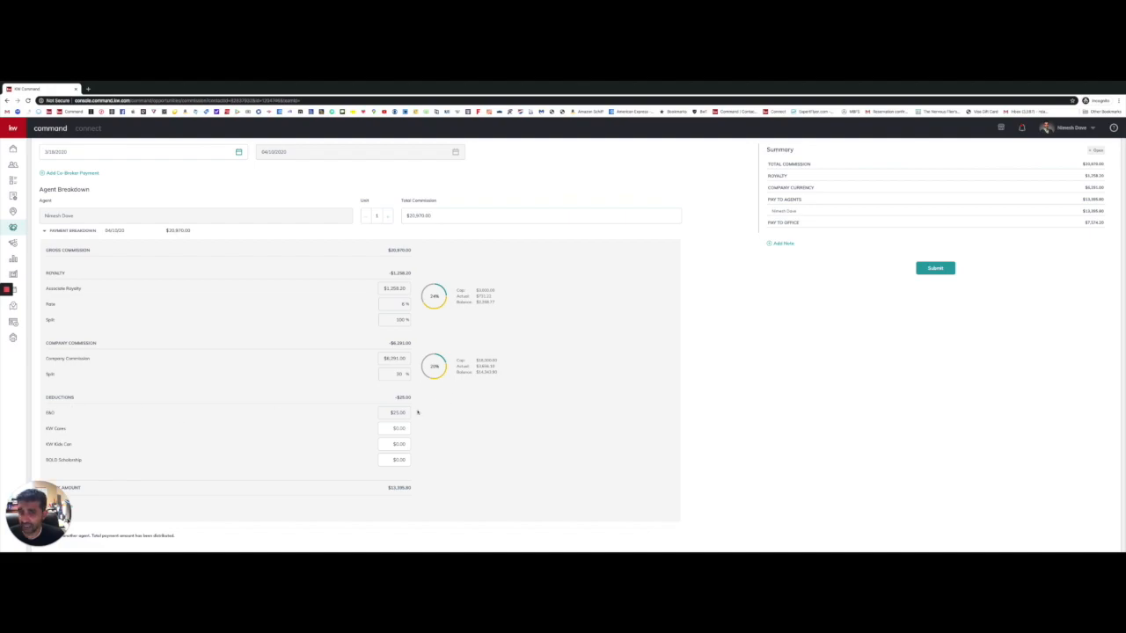
Step: Inspect the E&O deduction amount in the Deductions section
{"action": "left_click", "coordinate": [395, 413]}
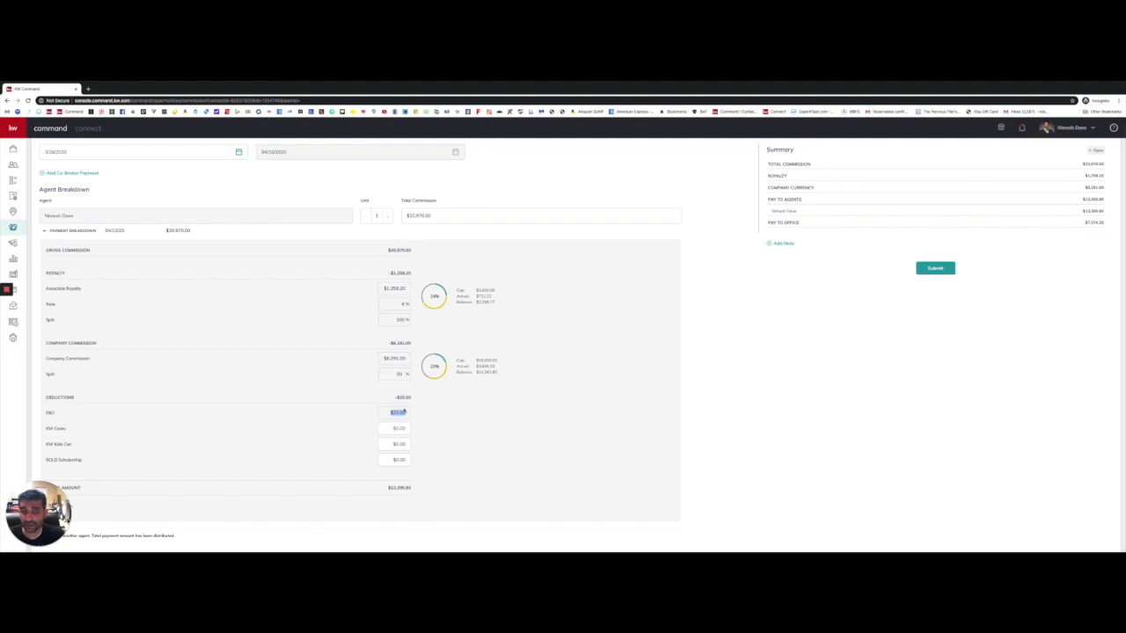
{"action": "left_click", "coordinate": [404, 409]}
{"action": "scroll", "coordinate": [405, 410], "scroll_direction": "up", "scroll_amount": 1}
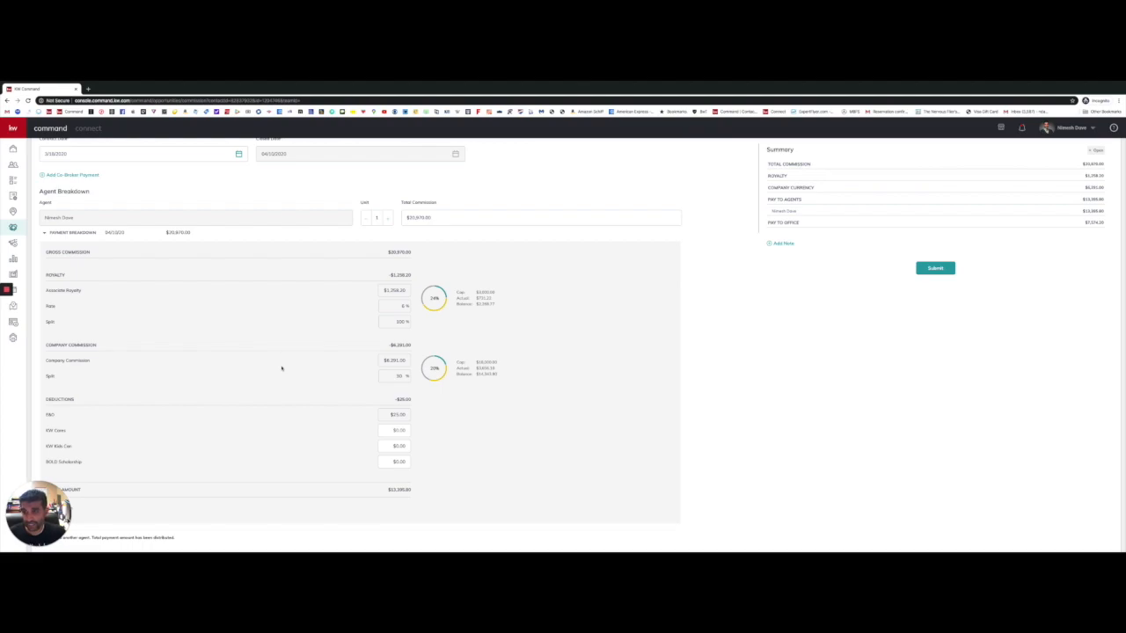
{"action": "left_click", "coordinate": [428, 414]}
{"action": "scroll", "coordinate": [176, 441], "scroll_direction": "down", "scroll_amount": 1}
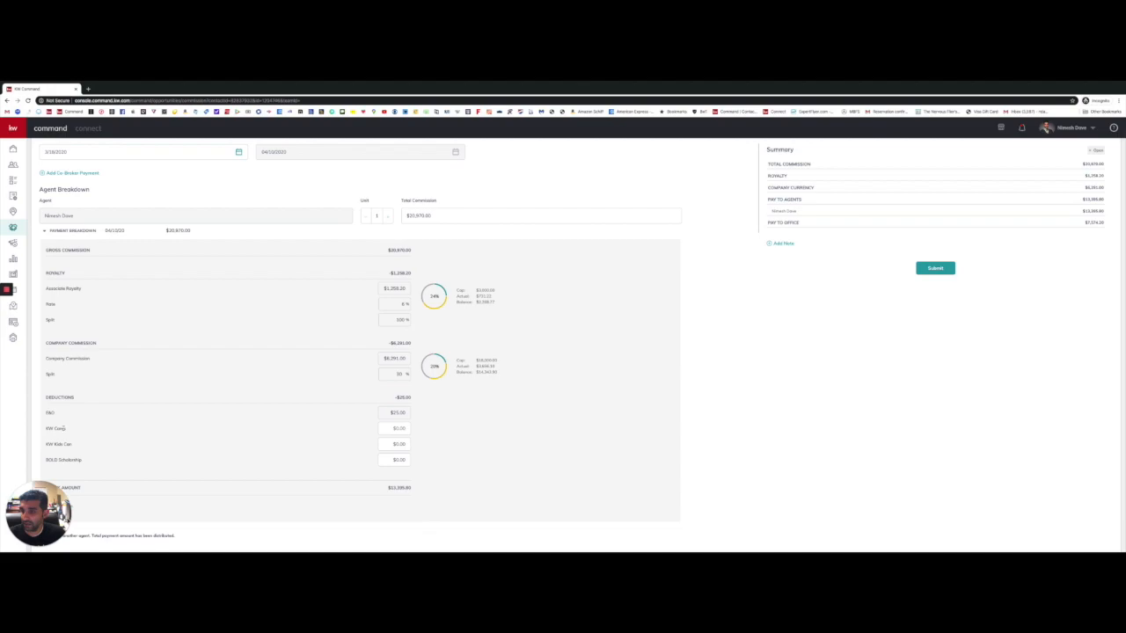
{"action": "scroll", "coordinate": [54, 429], "scroll_direction": "up", "scroll_amount": 1}
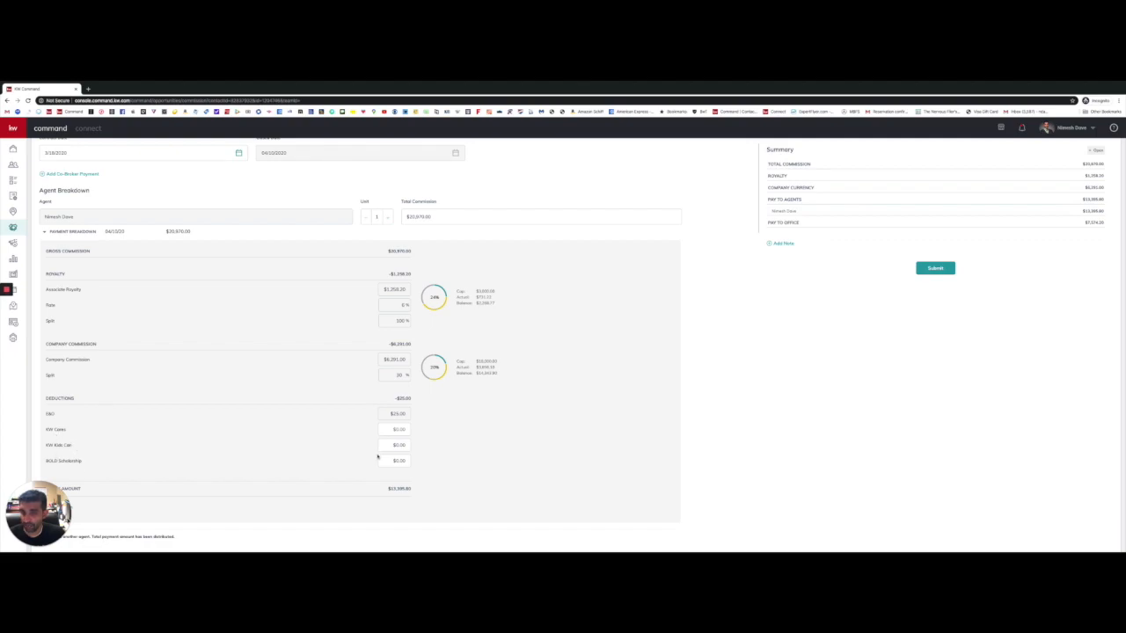
Step: Enter a $10.00 KW Cares deduction and let the totals recalculate
{"action": "left_click", "coordinate": [403, 431]}
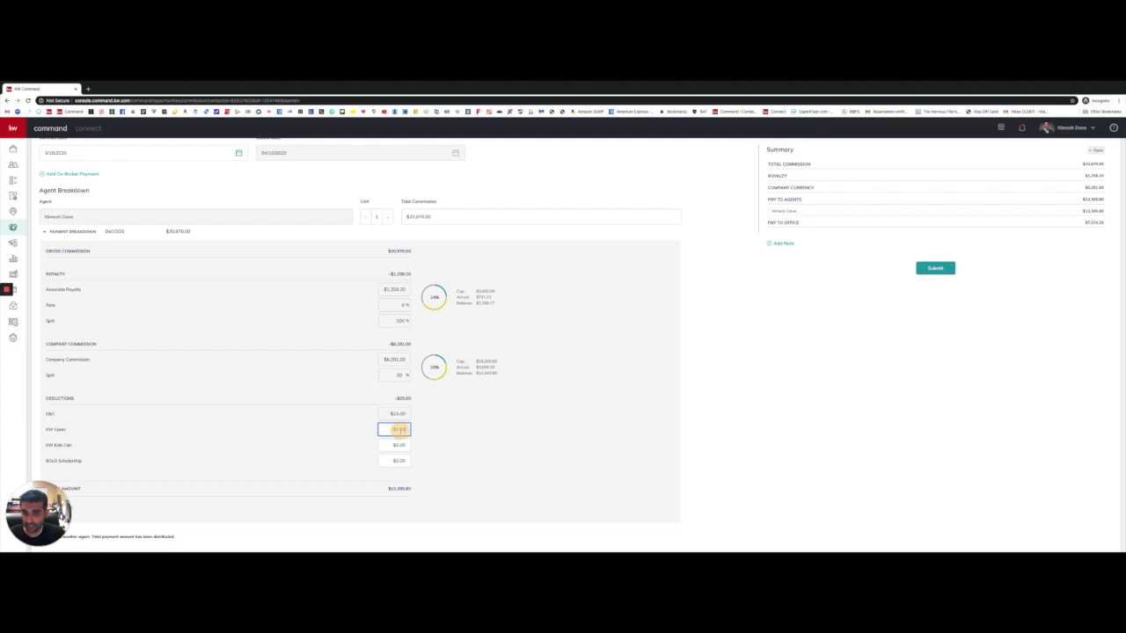
{"action": "type", "text": "10"}
{"action": "left_click", "coordinate": [471, 446]}
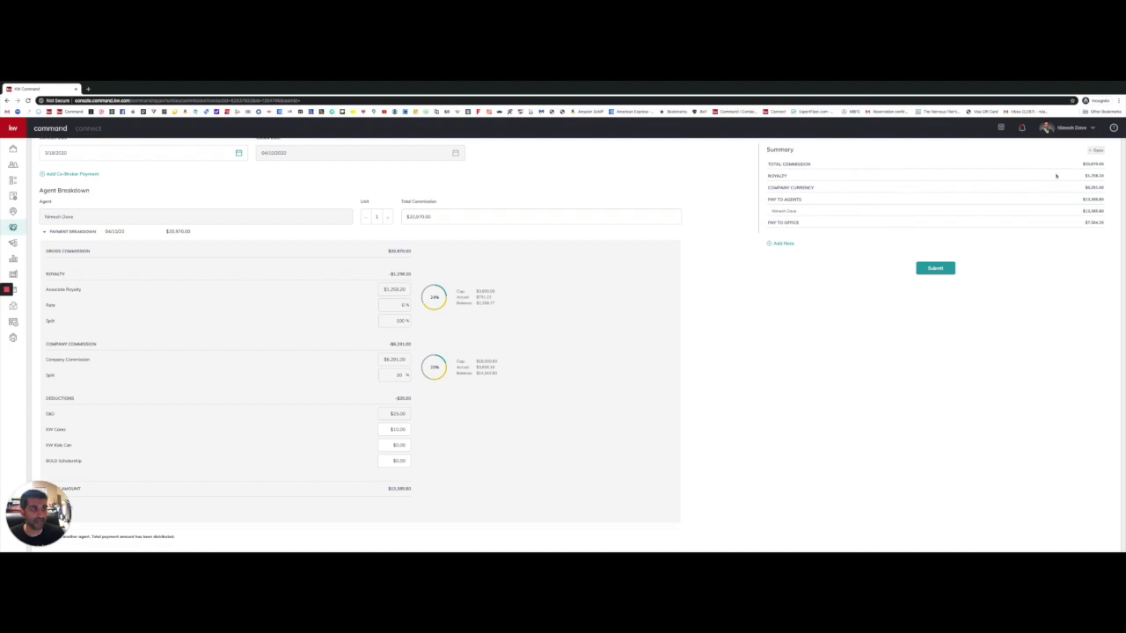
{"action": "scroll", "coordinate": [483, 359], "scroll_direction": "down", "scroll_amount": 1}
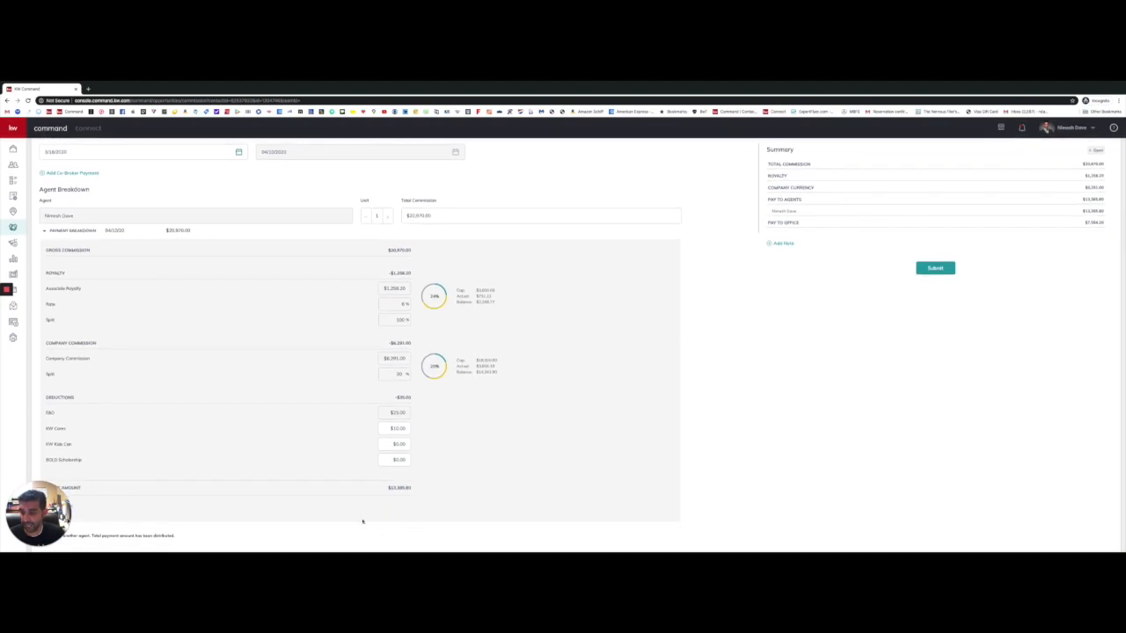
{"action": "left_click_drag", "start_coordinate": [63, 543], "coordinate": [1076, 544]}
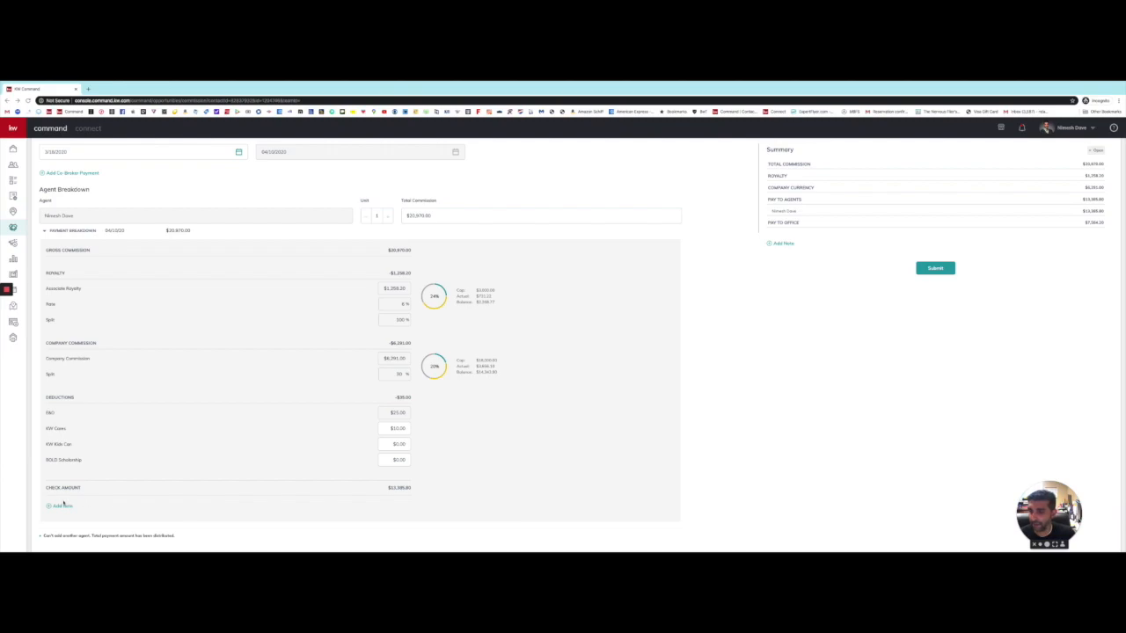
{"action": "left_click", "coordinate": [410, 489]}
{"action": "left_click", "coordinate": [442, 492]}
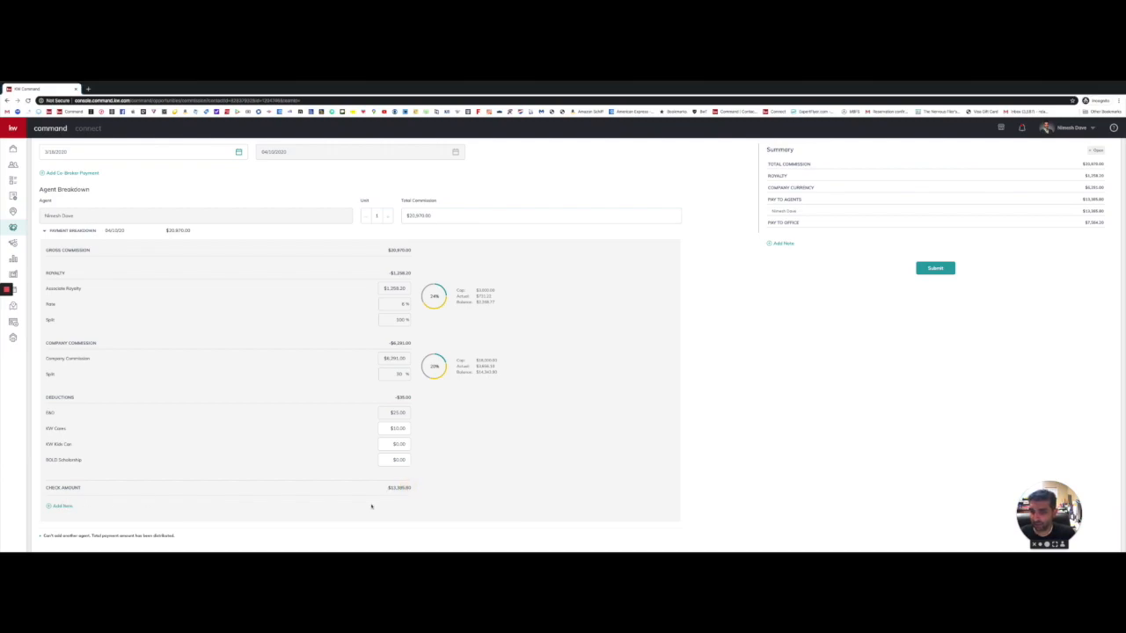
Step: Add a $1,000.00 Bonus item to the payment, split with the Market Center
{"action": "left_click", "coordinate": [86, 507]}
{"action": "left_click", "coordinate": [81, 508]}
{"action": "left_click", "coordinate": [61, 508]}
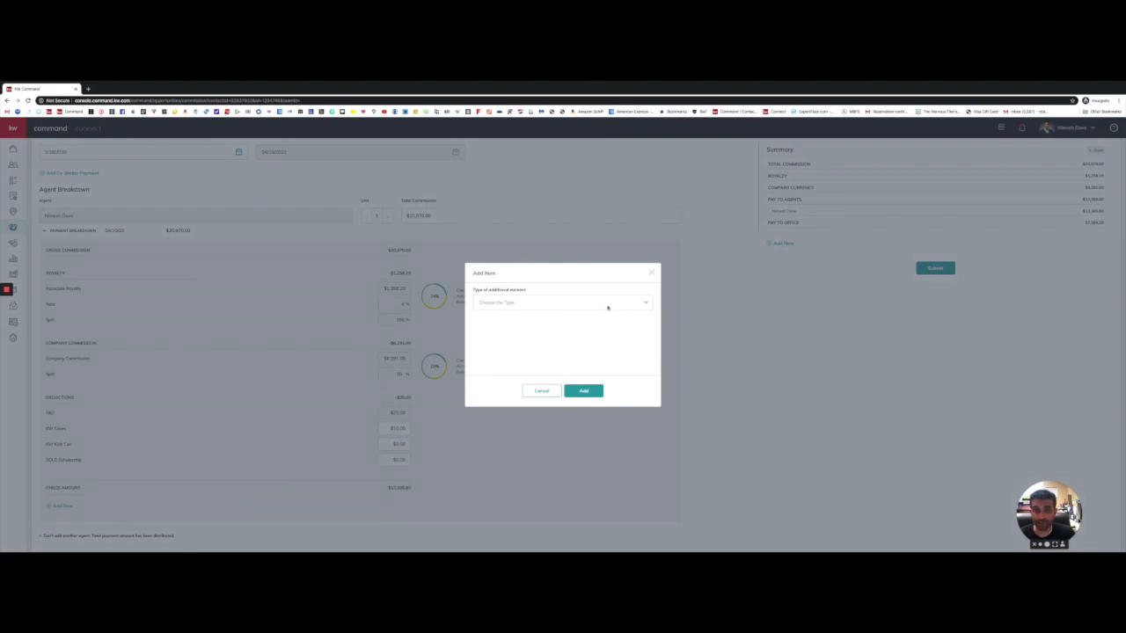
{"action": "left_click", "coordinate": [607, 306]}
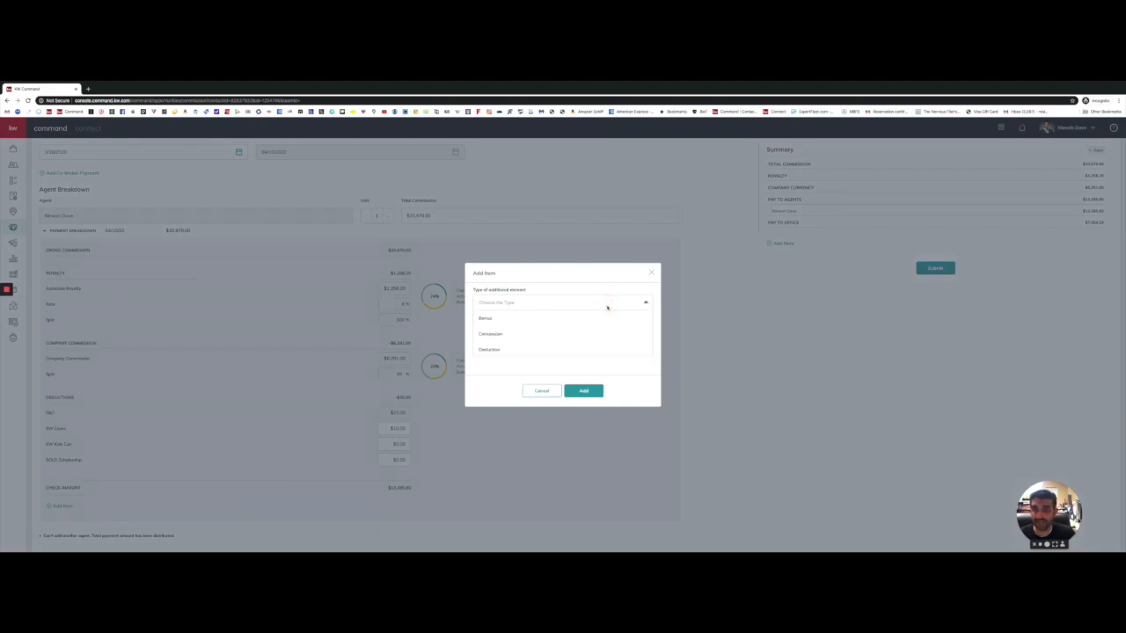
{"action": "left_click", "coordinate": [486, 319]}
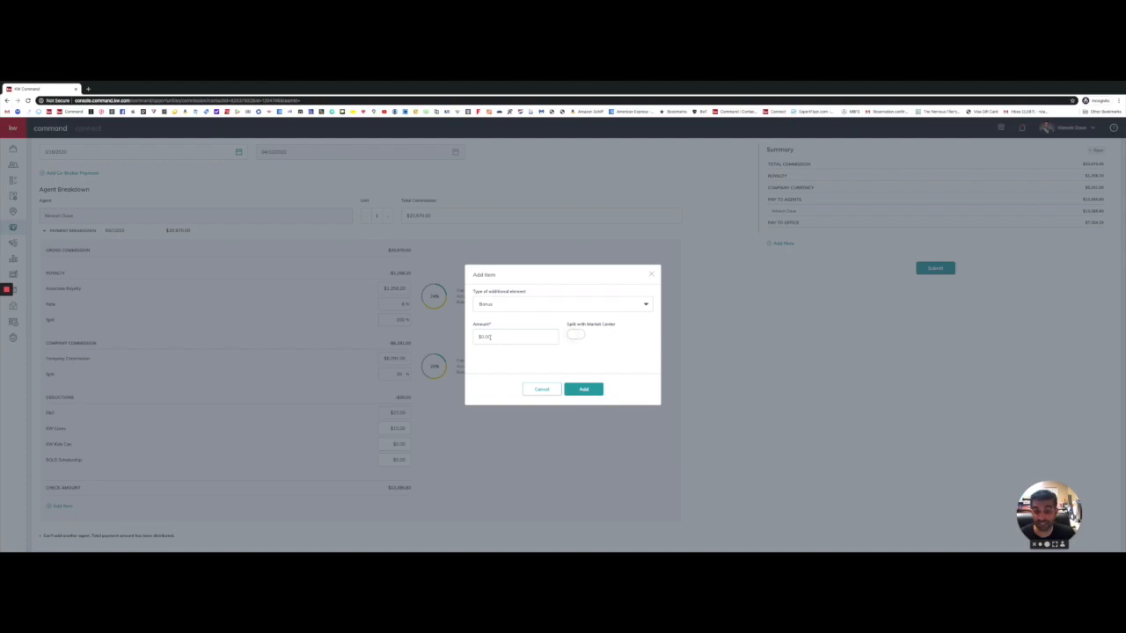
{"action": "left_click", "coordinate": [507, 337]}
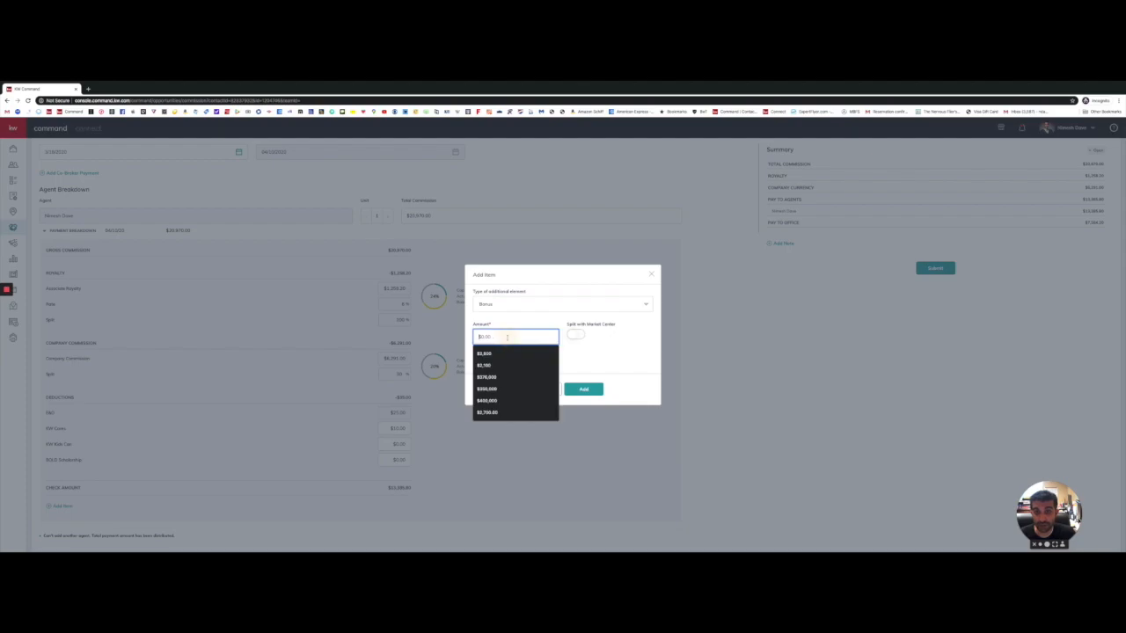
{"action": "type", "text": "135"}
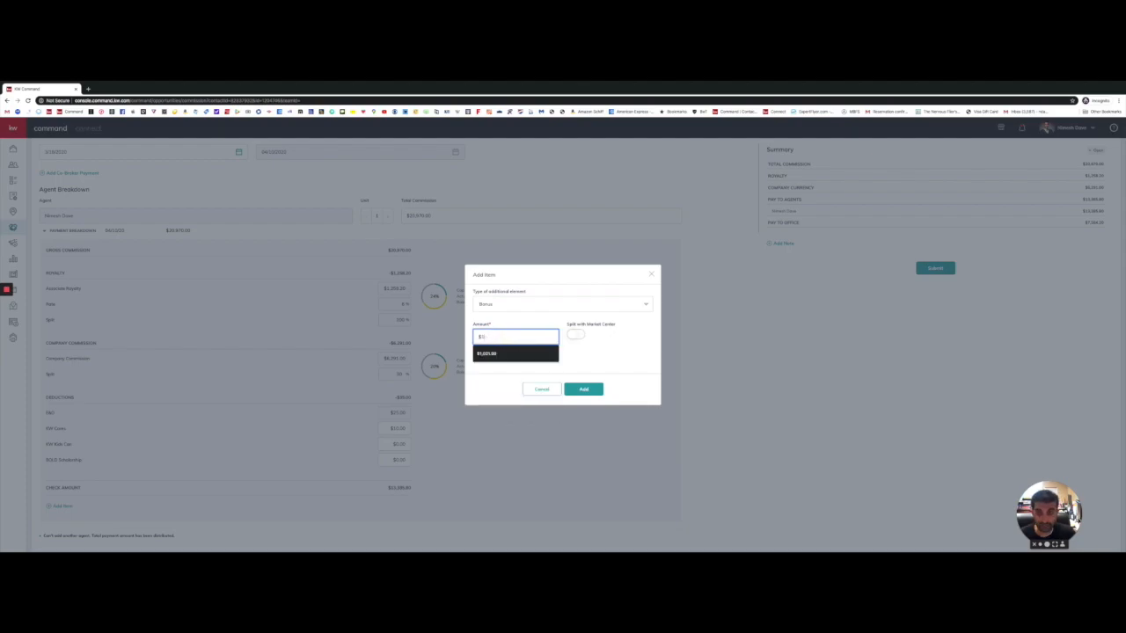
{"action": "left_click", "coordinate": [605, 350]}
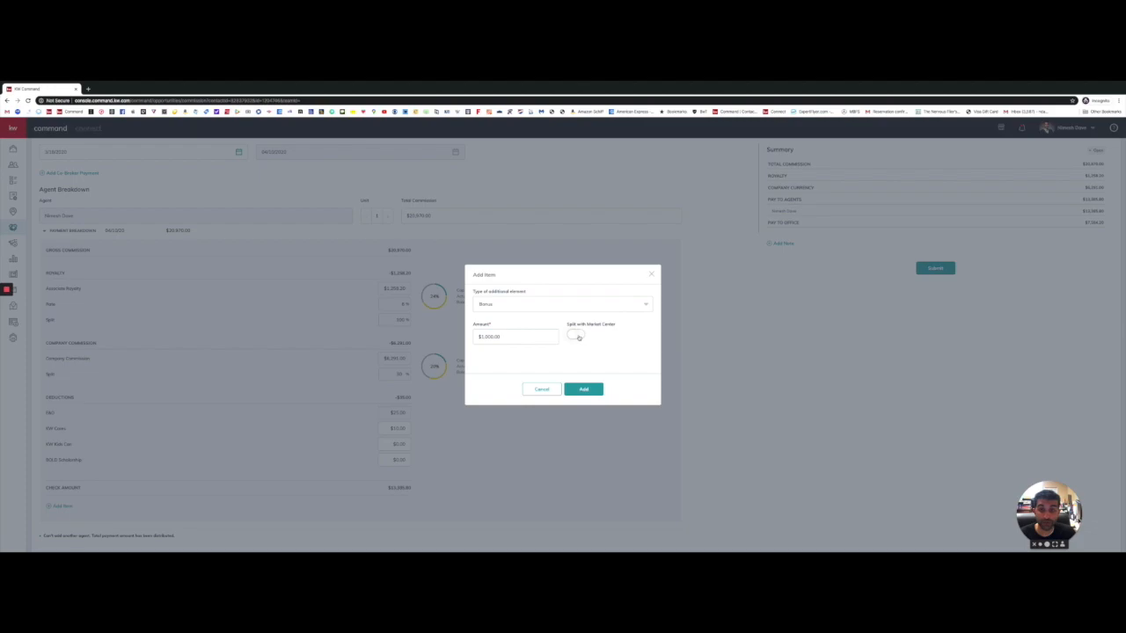
{"action": "left_click", "coordinate": [577, 336]}
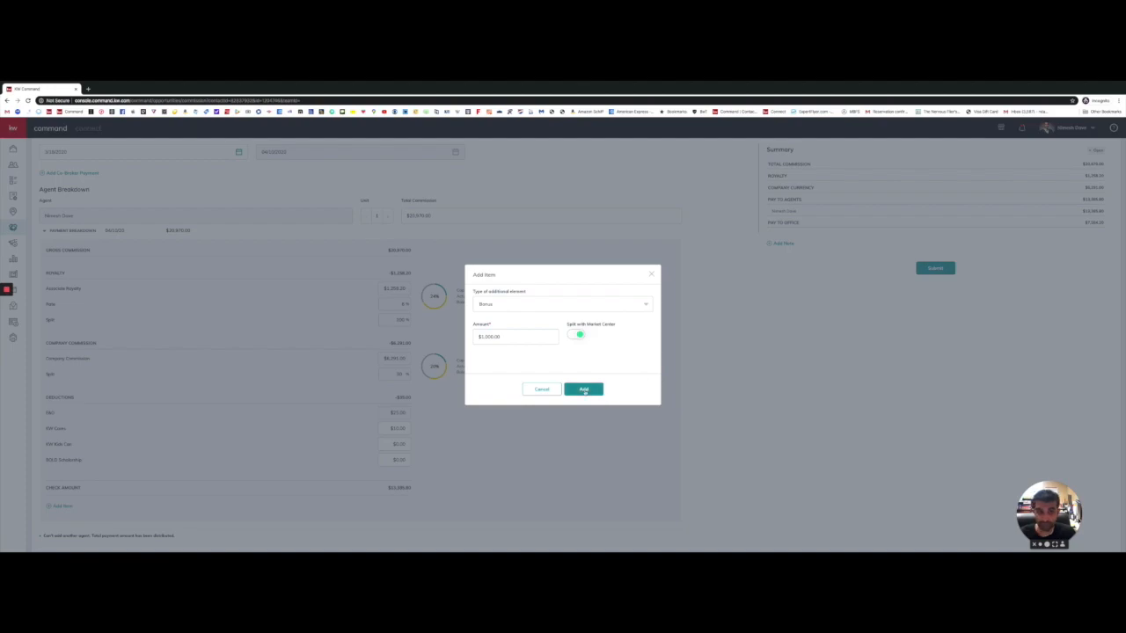
Step: Change the new item to a $500.00 Commission
{"action": "left_click", "coordinate": [619, 301]}
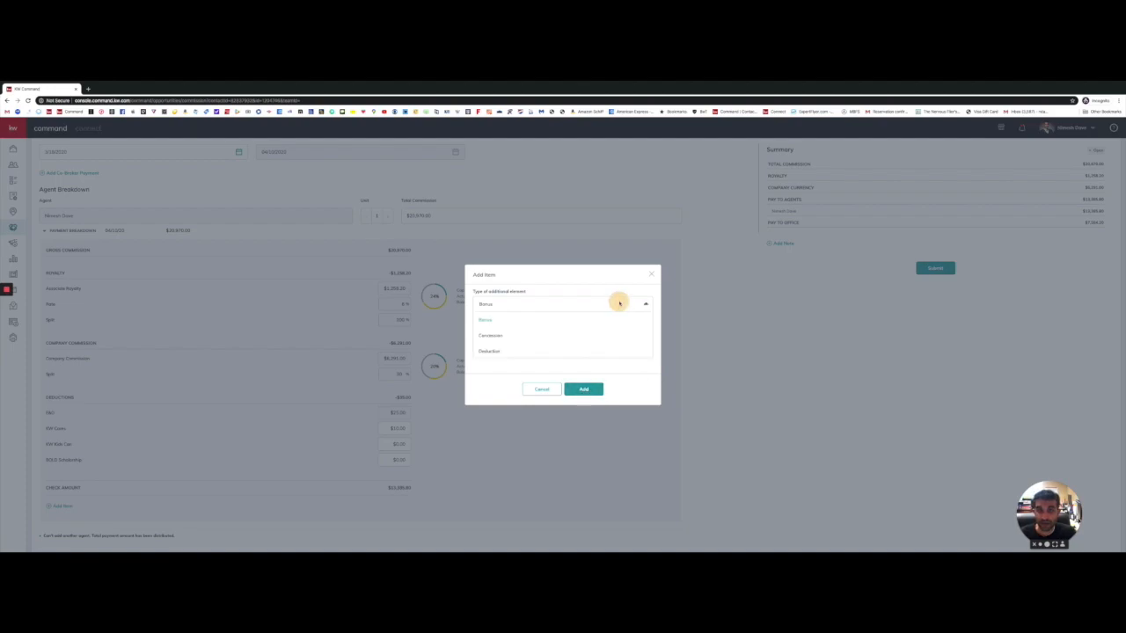
{"action": "left_click", "coordinate": [491, 335]}
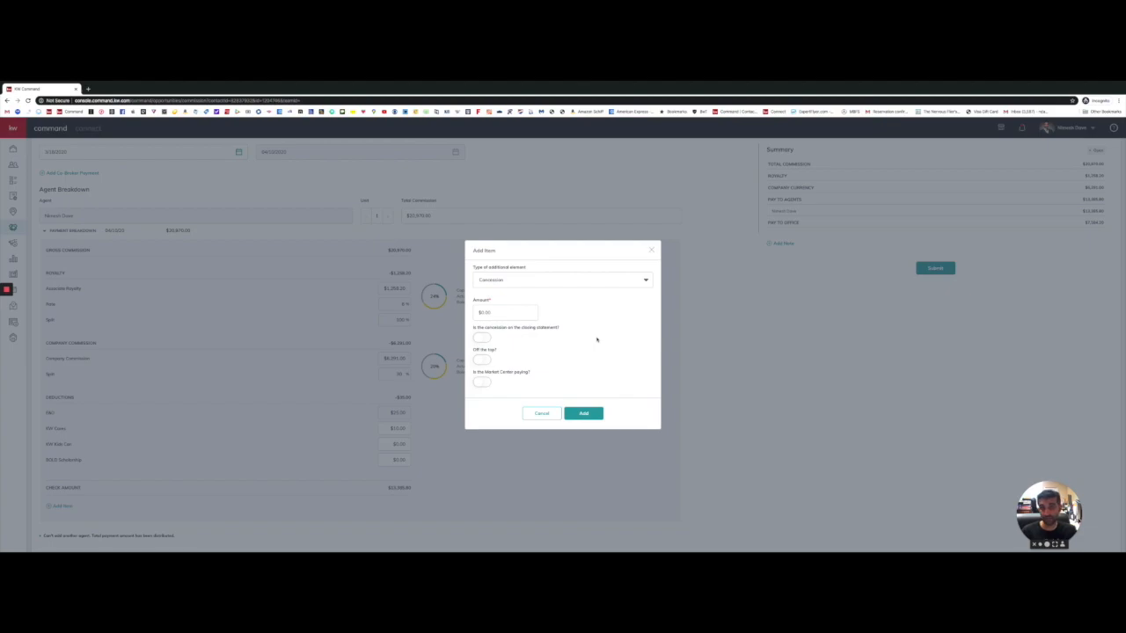
{"action": "left_click", "coordinate": [487, 312]}
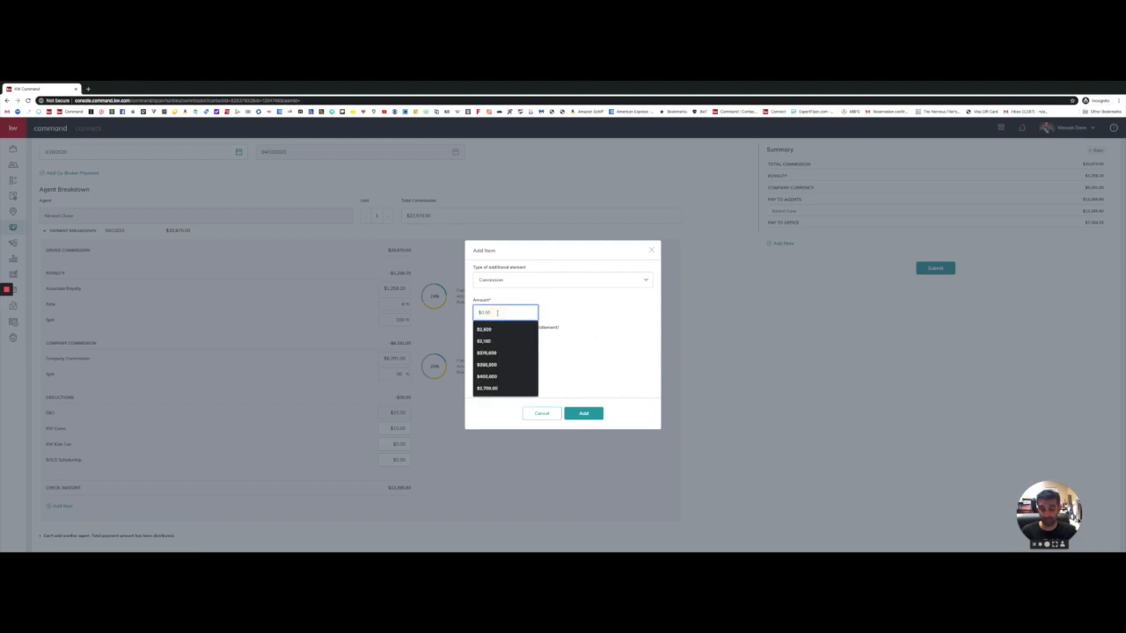
{"action": "type", "text": "500"}
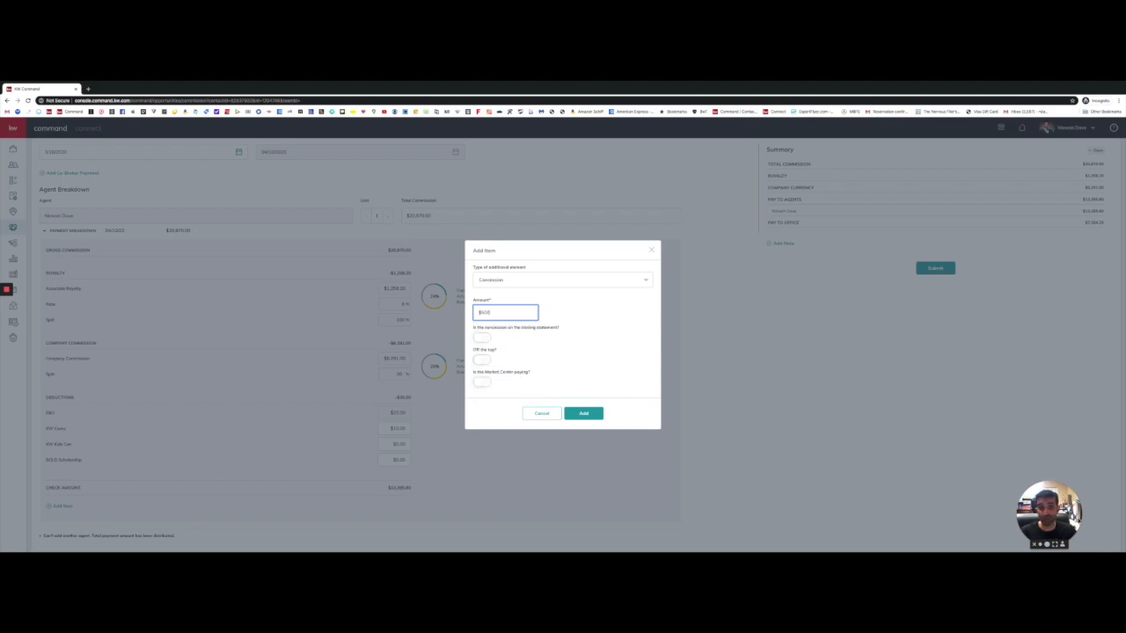
{"action": "left_click", "coordinate": [590, 340]}
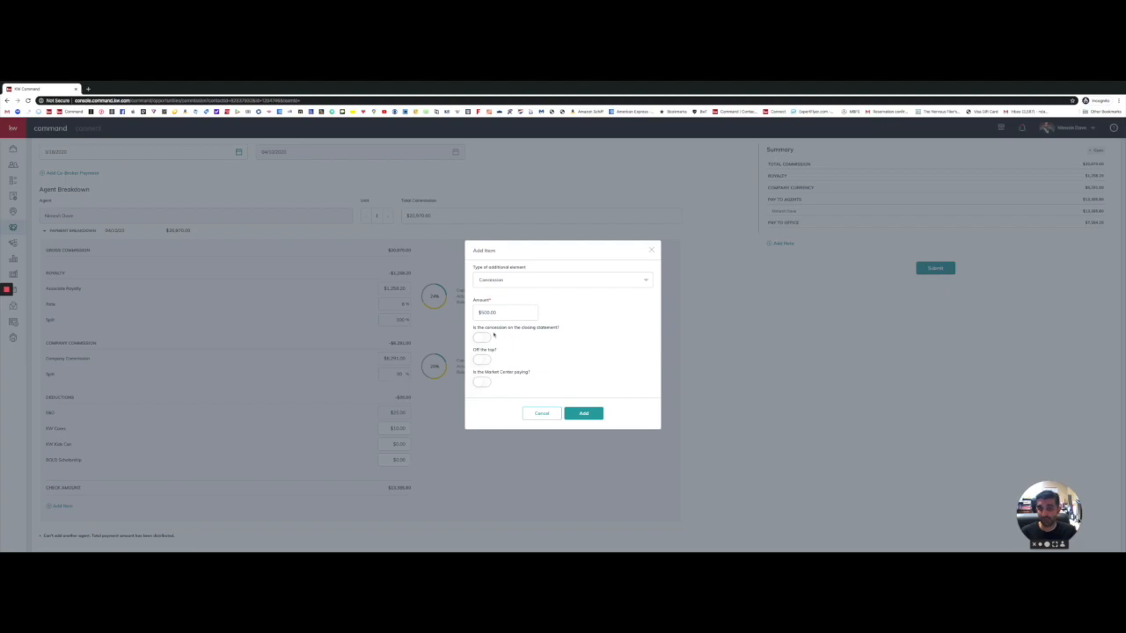
Step: Mark the commission as on the closing statement and paid off the top
{"action": "left_click_drag", "start_coordinate": [474, 328], "coordinate": [556, 328]}
{"action": "left_click", "coordinate": [484, 338]}
{"action": "left_click_drag", "start_coordinate": [476, 351], "coordinate": [504, 357]}
{"action": "left_click", "coordinate": [485, 361]}
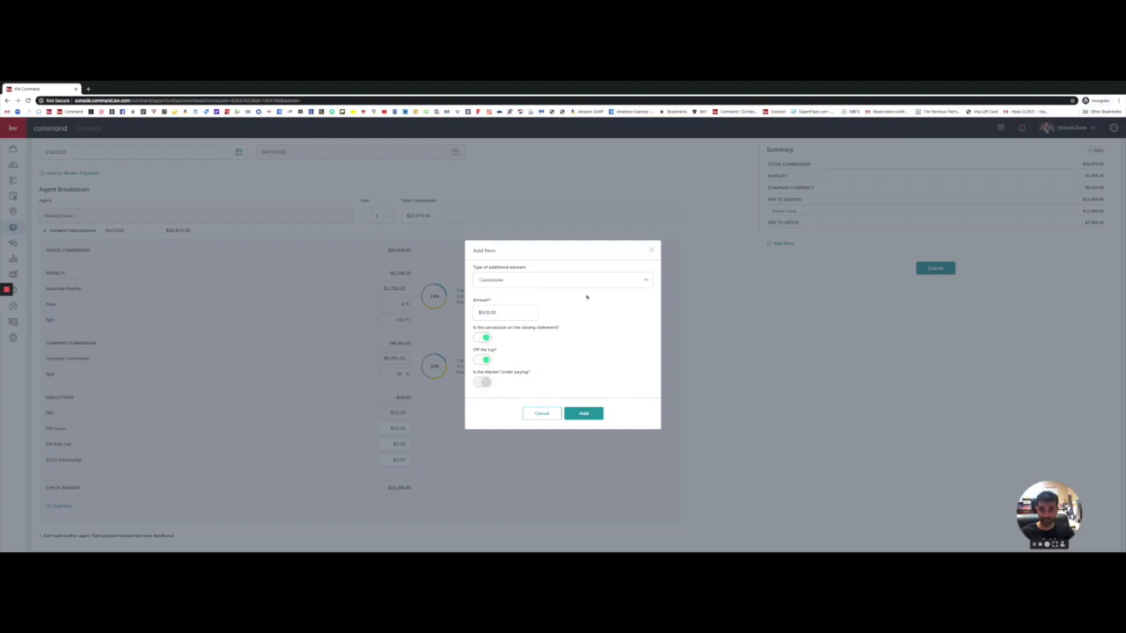
{"action": "left_click", "coordinate": [563, 282]}
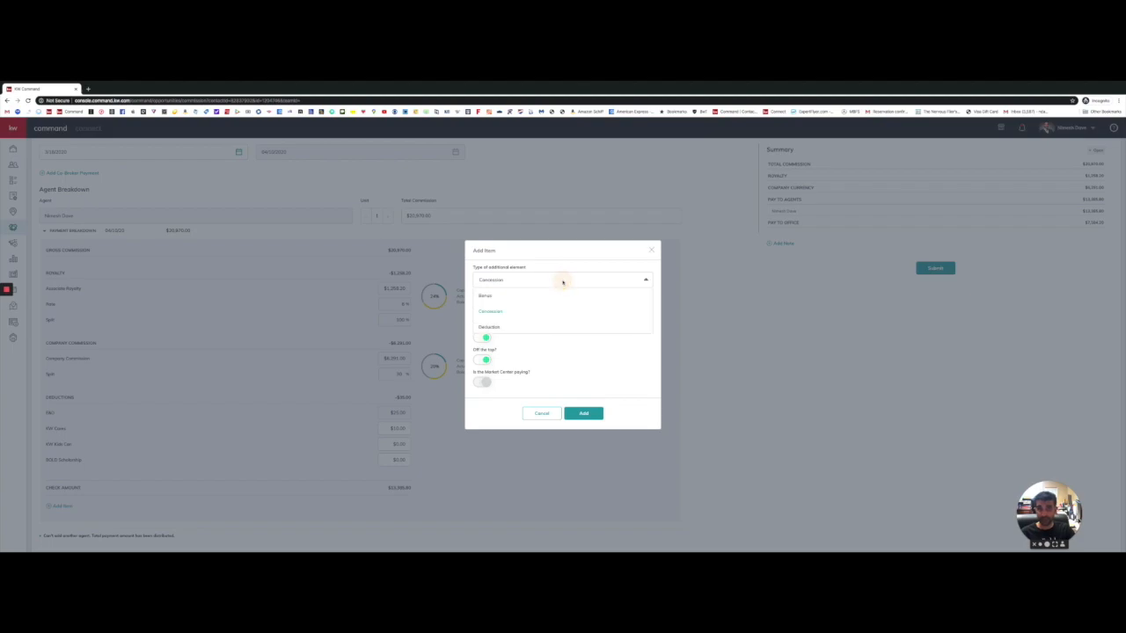
Step: Make the item a Deduction for Productivity Coaching, payable to Keller Williams Southwest
{"action": "left_click", "coordinate": [494, 326]}
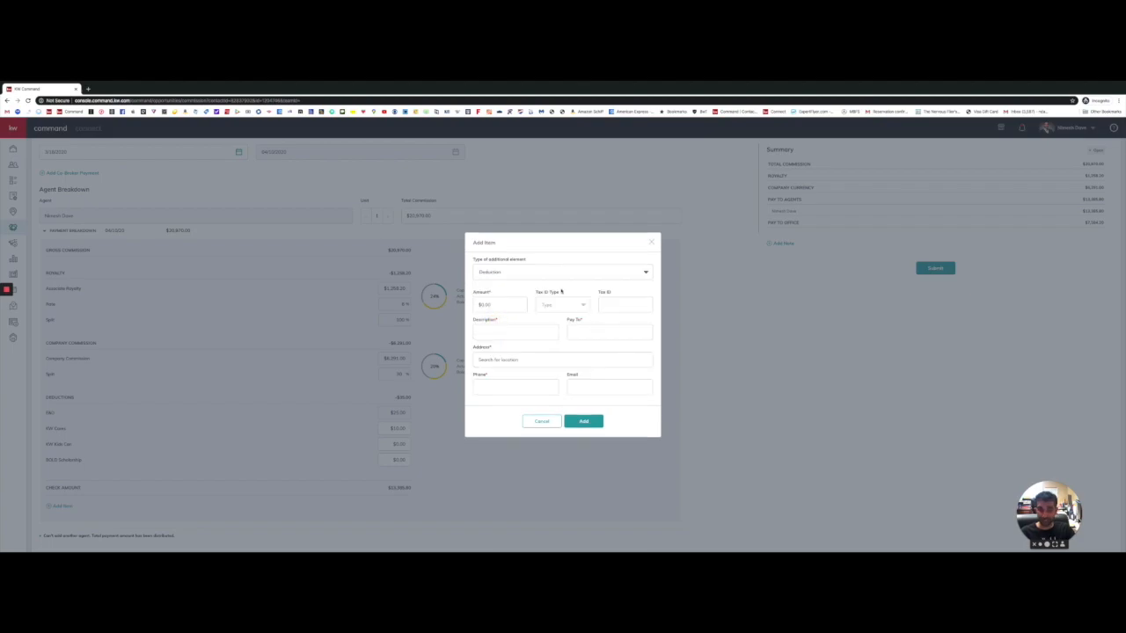
{"action": "left_click", "coordinate": [512, 306]}
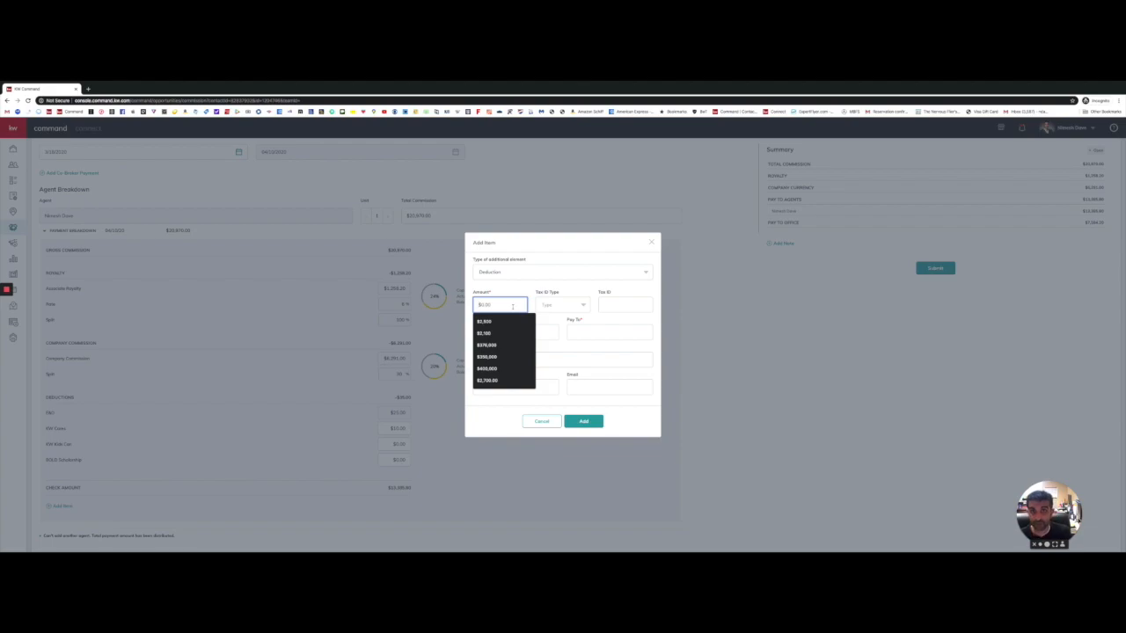
{"action": "type", "text": "25"}
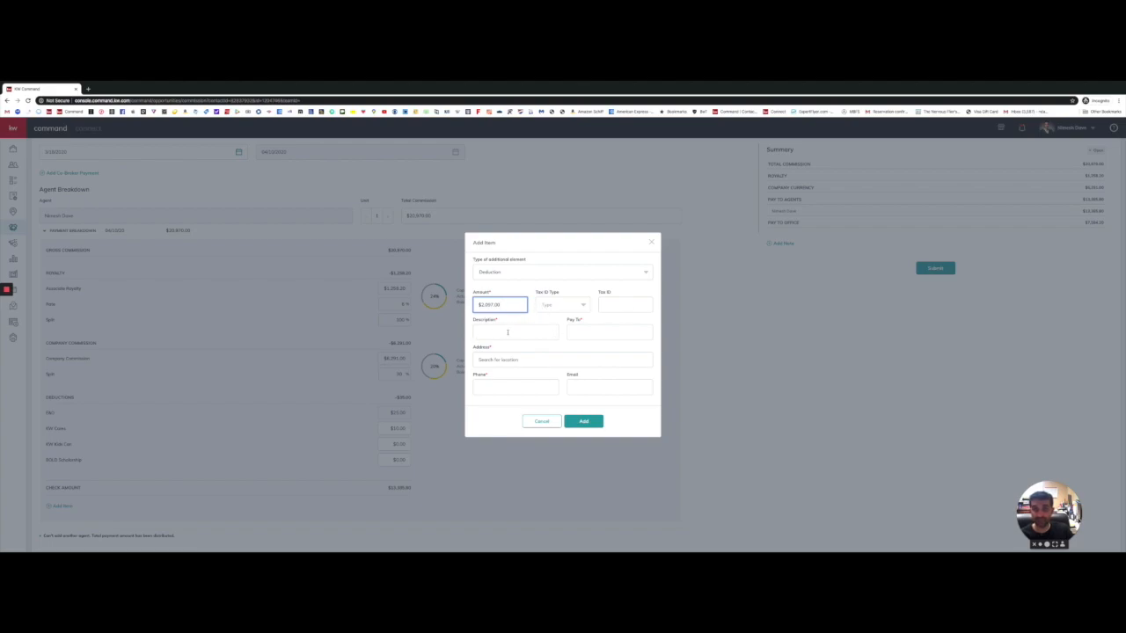
{"action": "left_click", "coordinate": [508, 333]}
{"action": "left_click", "coordinate": [505, 349]}
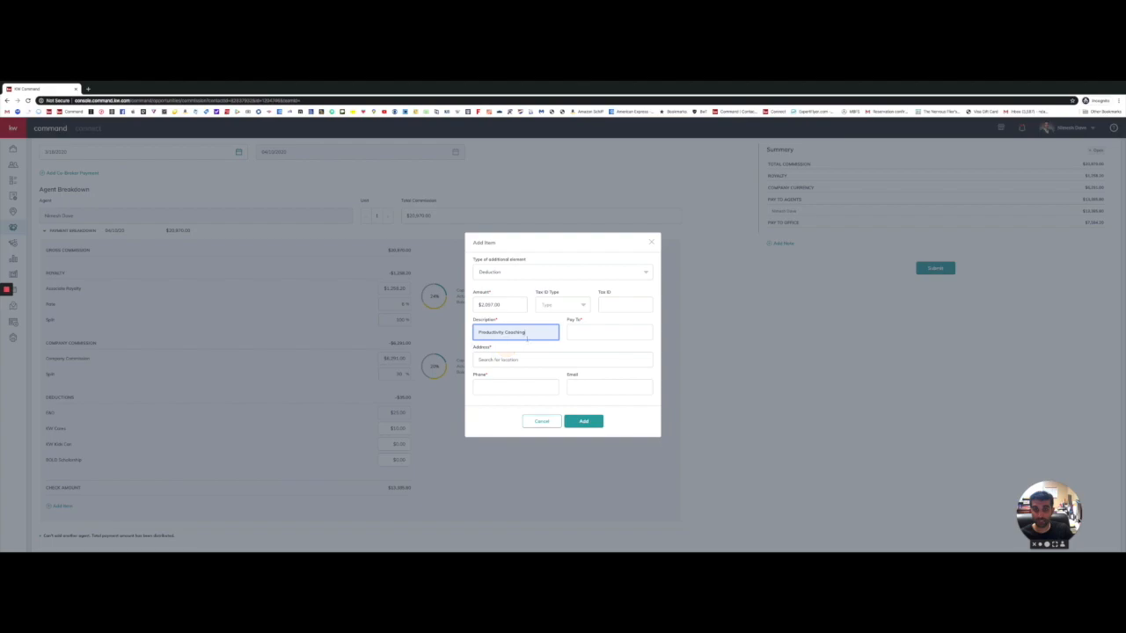
{"action": "left_click", "coordinate": [596, 331]}
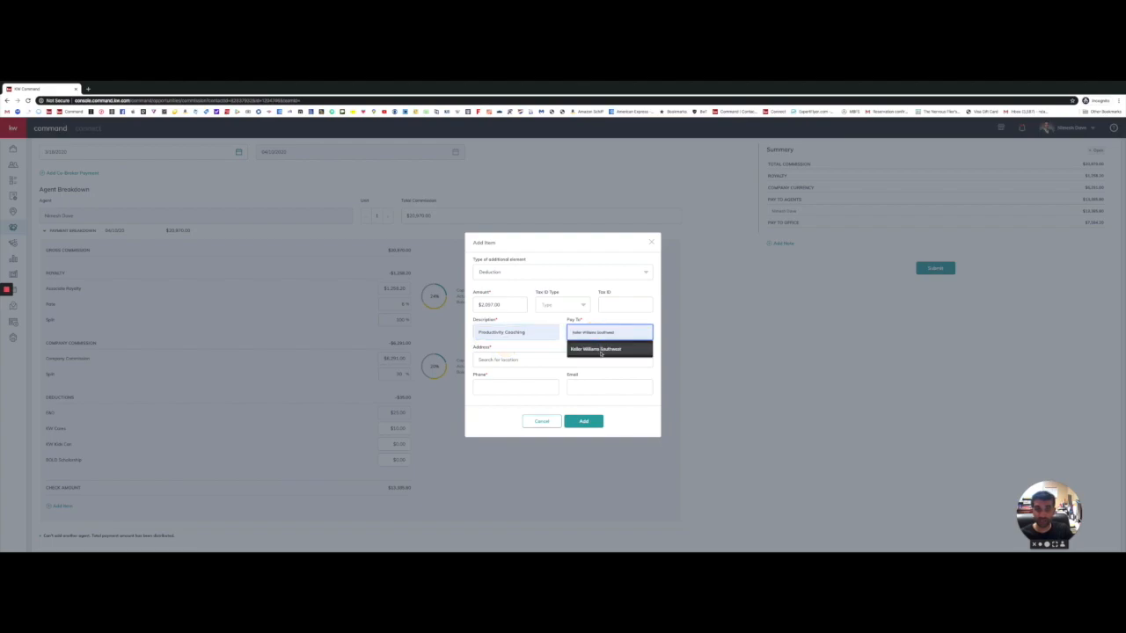
{"action": "left_click", "coordinate": [601, 349]}
Step: Fill in the payee's office address from the suggestions and its phone number
{"action": "left_click", "coordinate": [534, 360]}
{"action": "type", "text": "156810"}
{"action": "key", "text": "BackSpace"}
{"action": "key", "text": "BackSpace"}
{"action": "key", "text": "BackSpace"}
{"action": "key", "text": "BackSpace"}
{"action": "key", "text": "BackSpace"}
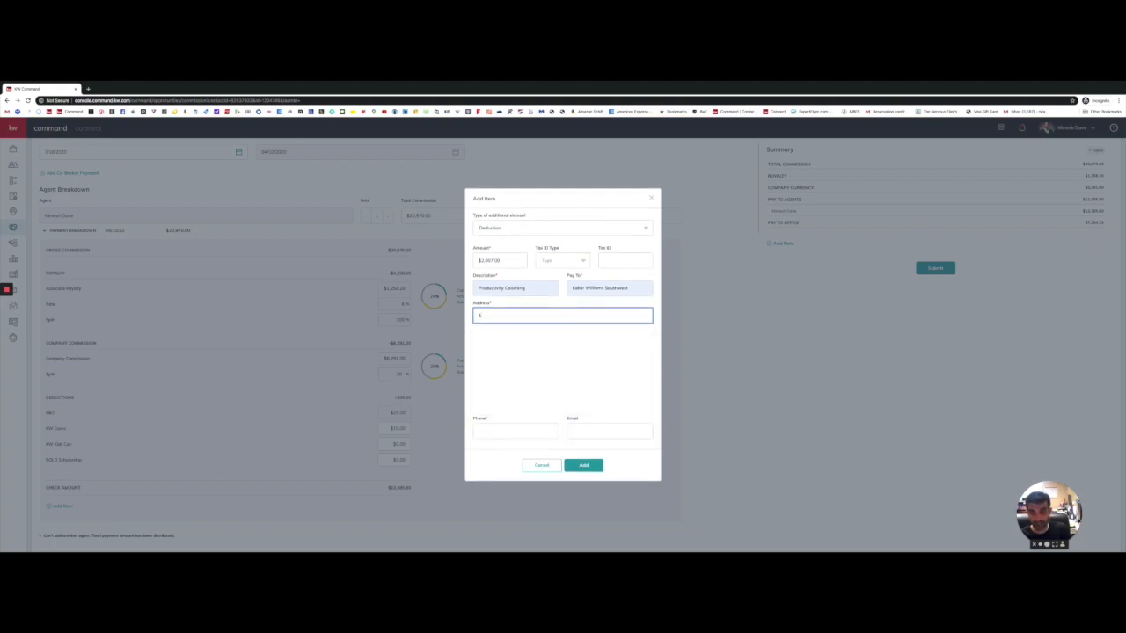
{"action": "type", "text": "650"}
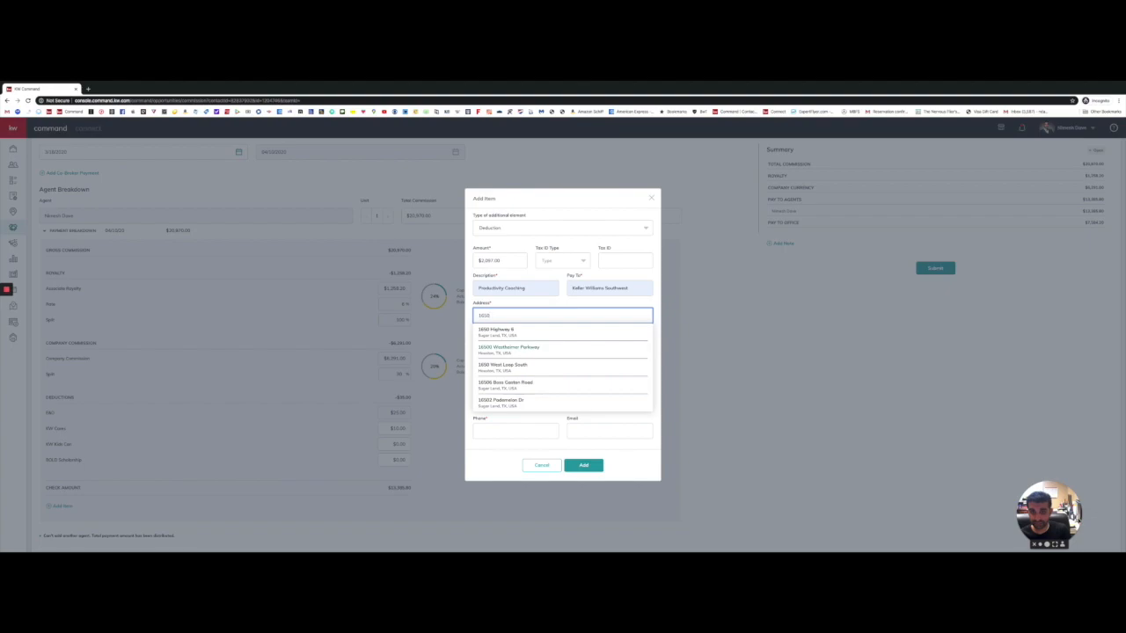
{"action": "left_click", "coordinate": [511, 335]}
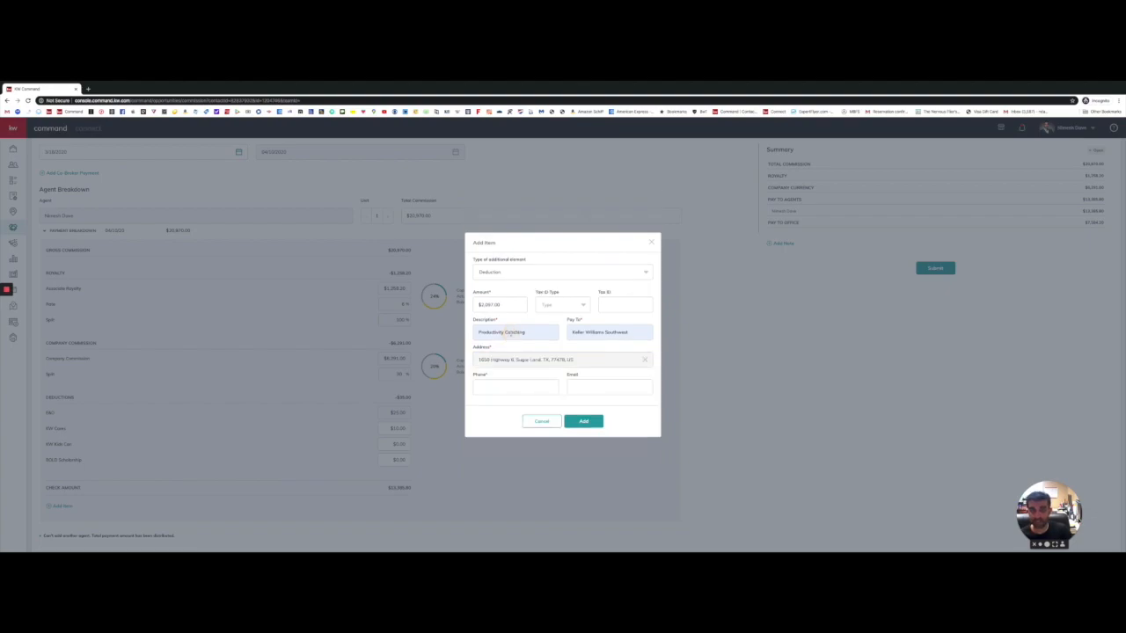
{"action": "left_click", "coordinate": [505, 383]}
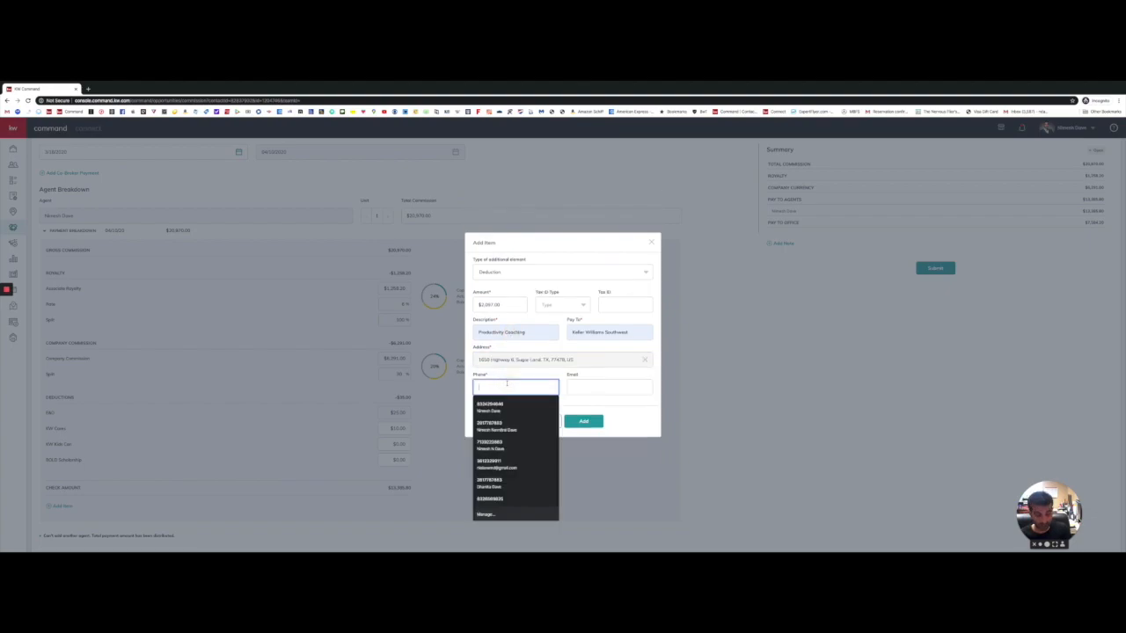
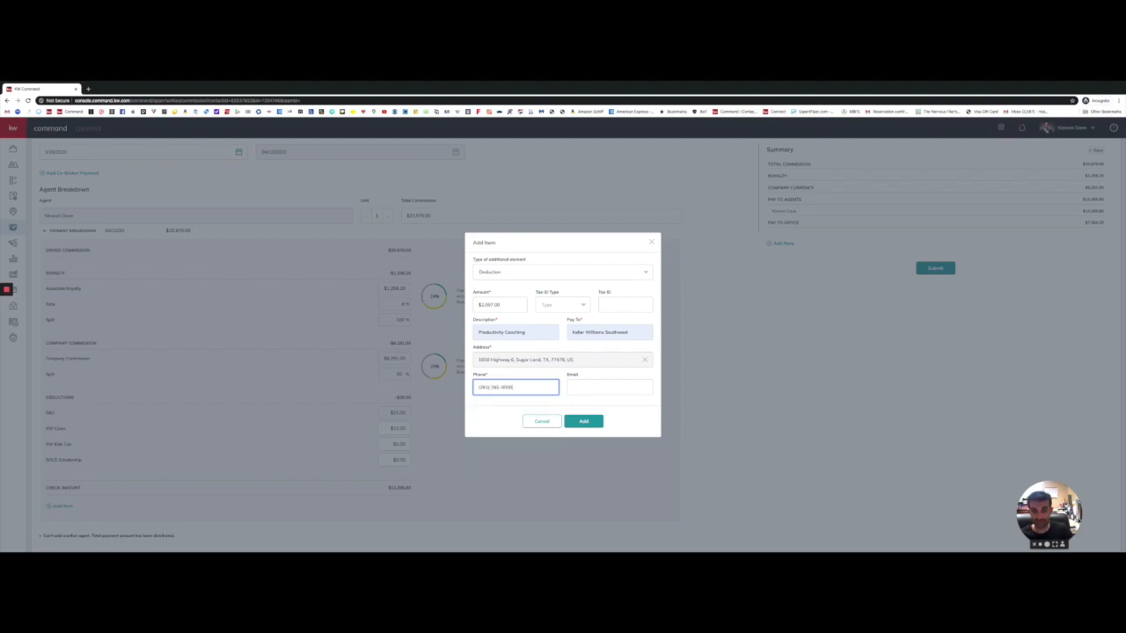
{"action": "left_click", "coordinate": [491, 416]}
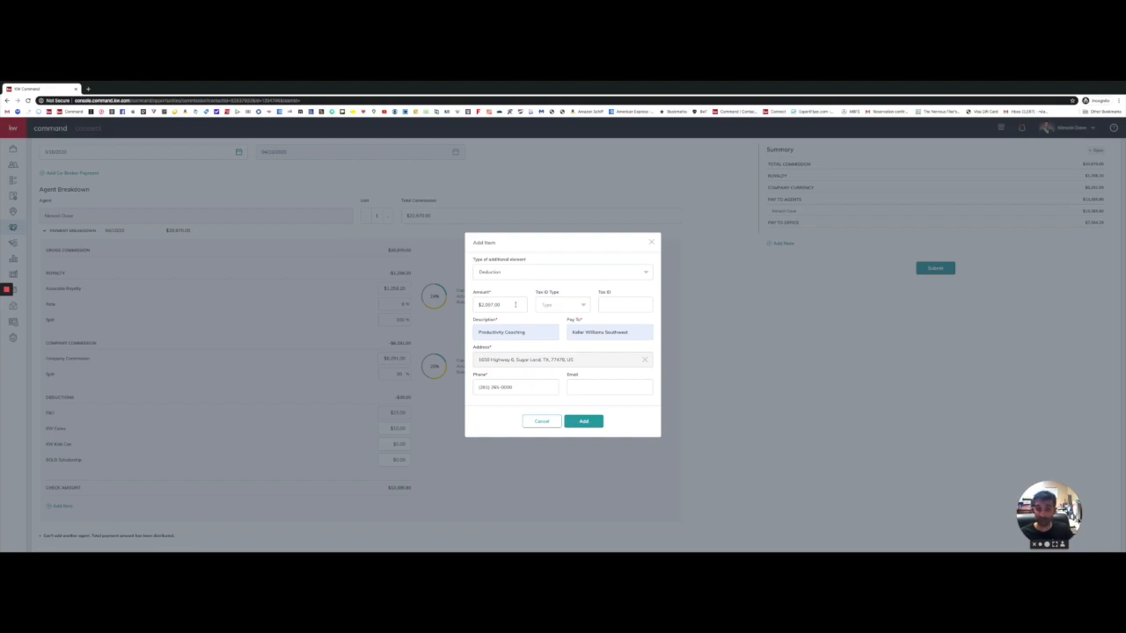
Step: Replace the deduction amount, re-pick Deduction, and clear the description and payee name
{"action": "triple_click", "coordinate": [516, 305]}
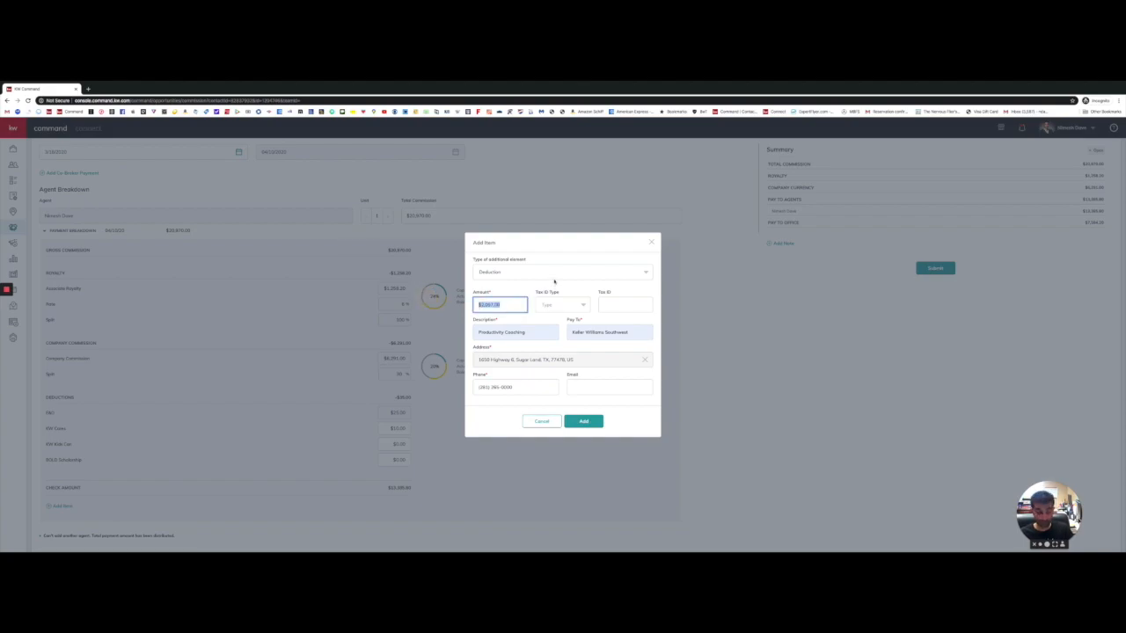
{"action": "type", "text": "92"}
{"action": "left_click", "coordinate": [565, 274]}
{"action": "left_click", "coordinate": [528, 312]}
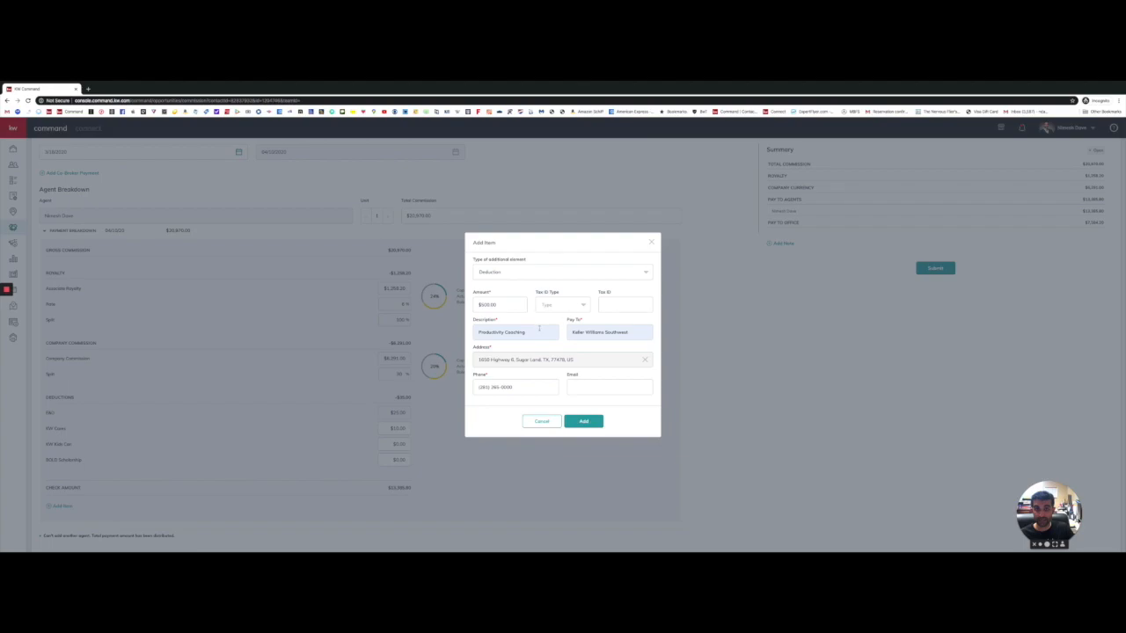
{"action": "double_click", "coordinate": [541, 331]}
{"action": "key", "text": "BackSpace"}
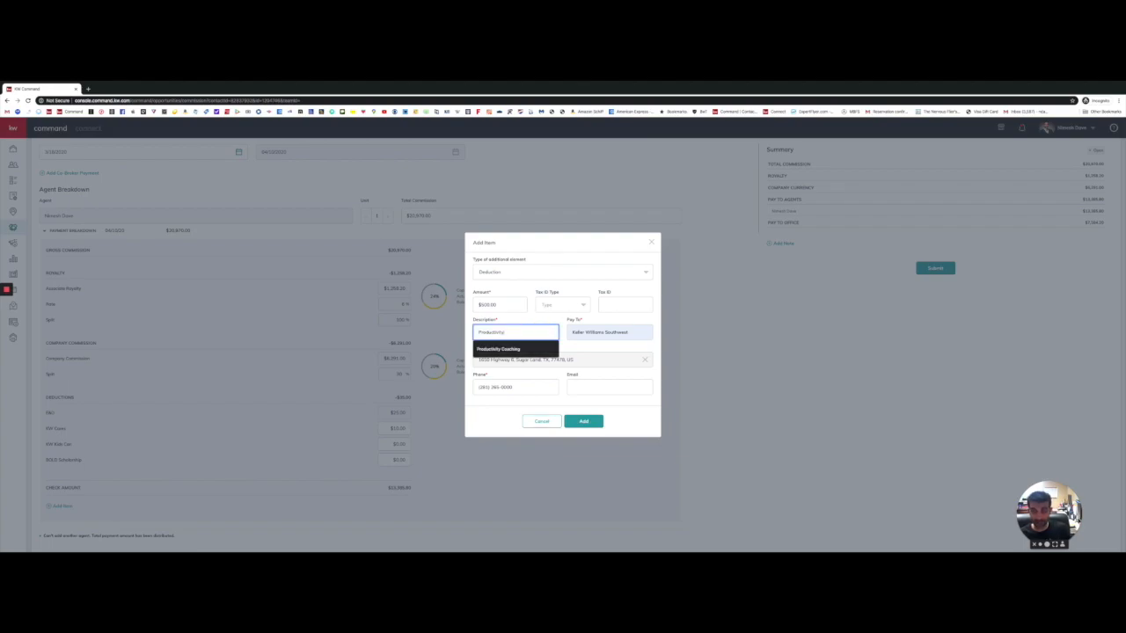
{"action": "key", "text": "BackSpace"}
{"action": "key", "text": "BackSpace"}
{"action": "key", "text": "BackSpace"}
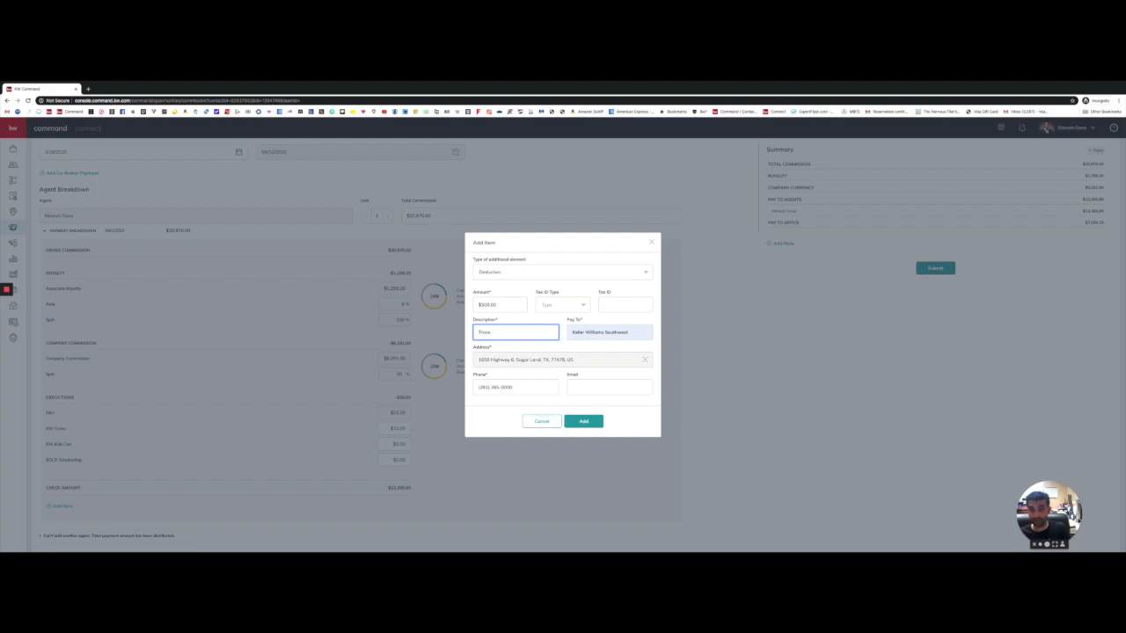
{"action": "triple_click", "coordinate": [629, 331]}
{"action": "key", "text": "BackSpace"}
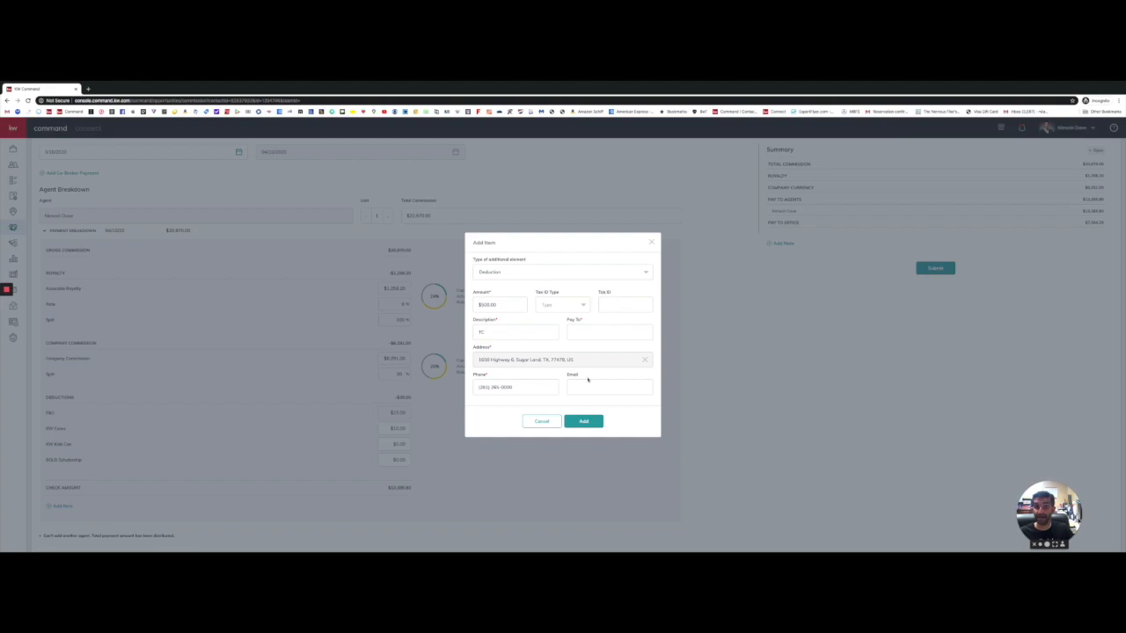
{"action": "left_click", "coordinate": [570, 275]}
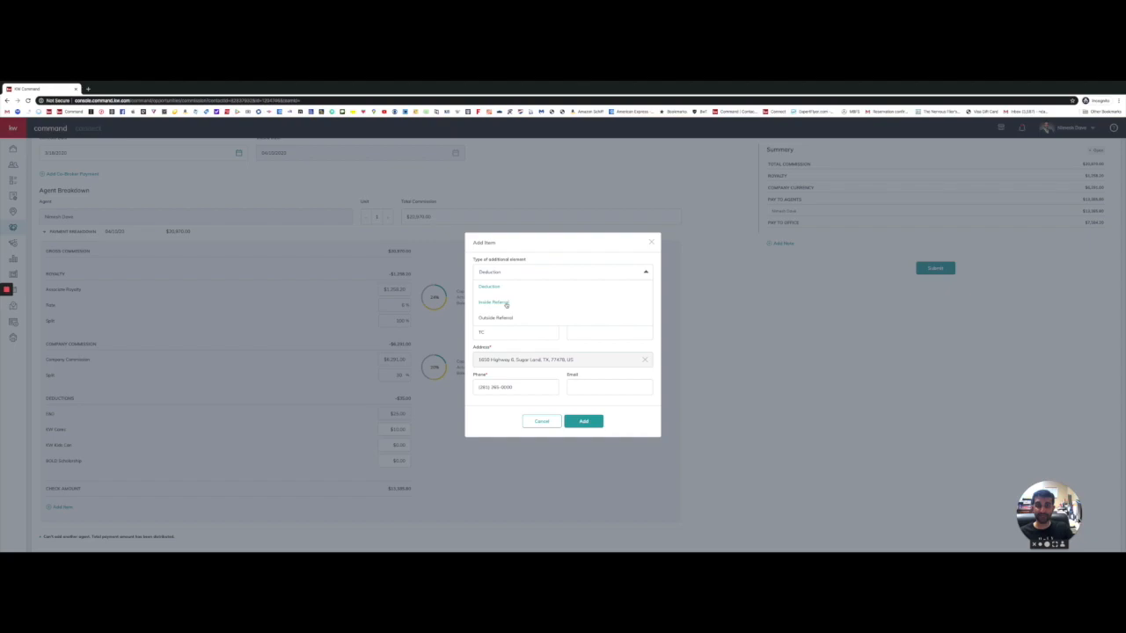
Step: Switch the item to an Inside Referral for $4,200.00, then clear the amount when no agent is listed
{"action": "left_click", "coordinate": [506, 304]}
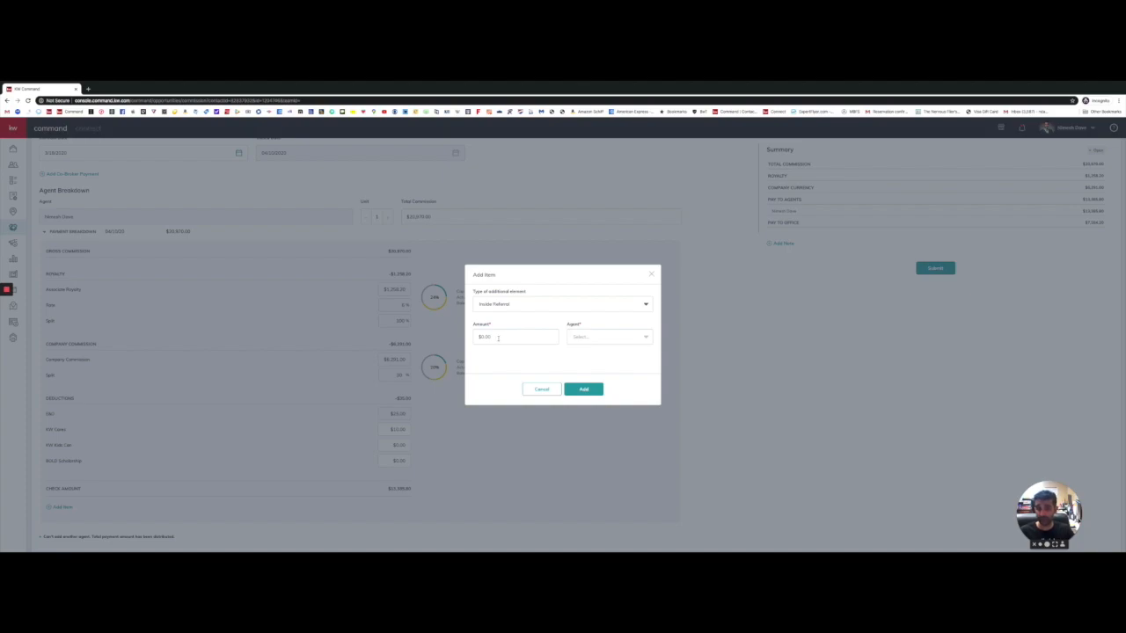
{"action": "left_click", "coordinate": [498, 337]}
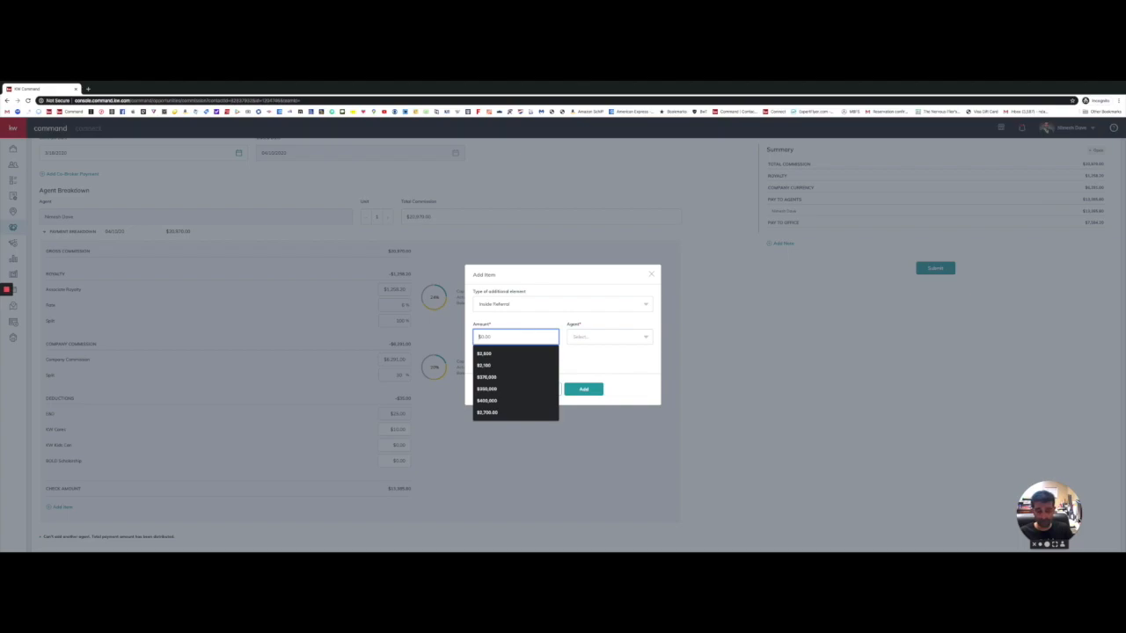
{"action": "type", "text": "4200"}
{"action": "left_click", "coordinate": [627, 338]}
{"action": "left_click", "coordinate": [575, 314]}
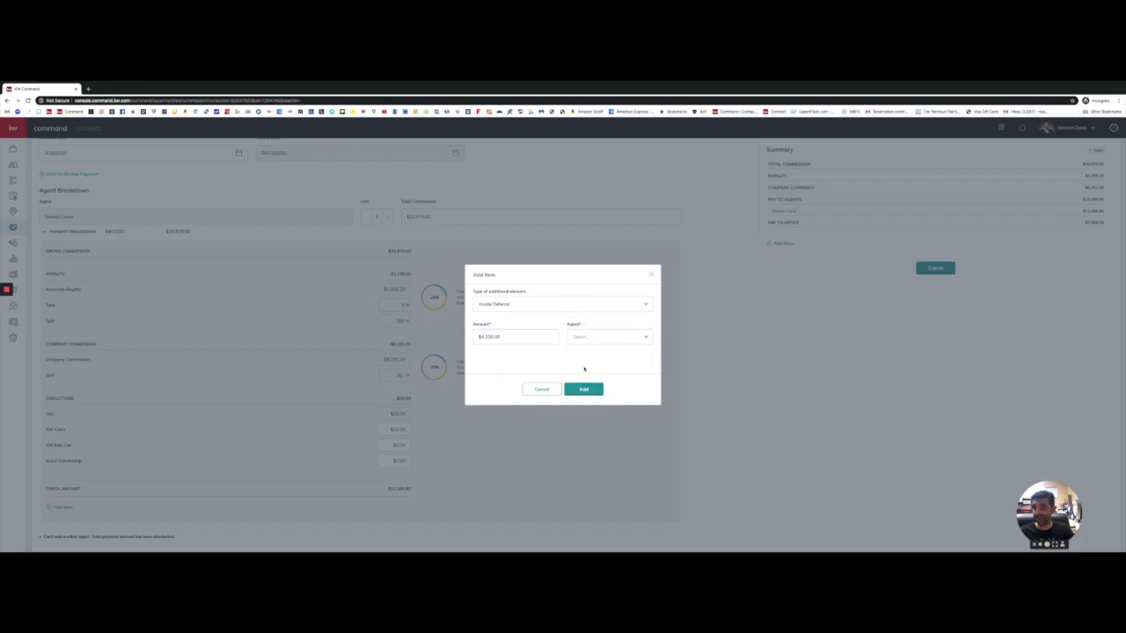
{"action": "left_click_drag", "start_coordinate": [504, 337], "coordinate": [473, 337]}
{"action": "key", "text": "BackSpace"}
{"action": "left_click", "coordinate": [528, 303]}
{"action": "scroll", "coordinate": [533, 330], "scroll_direction": "down", "scroll_amount": 3}
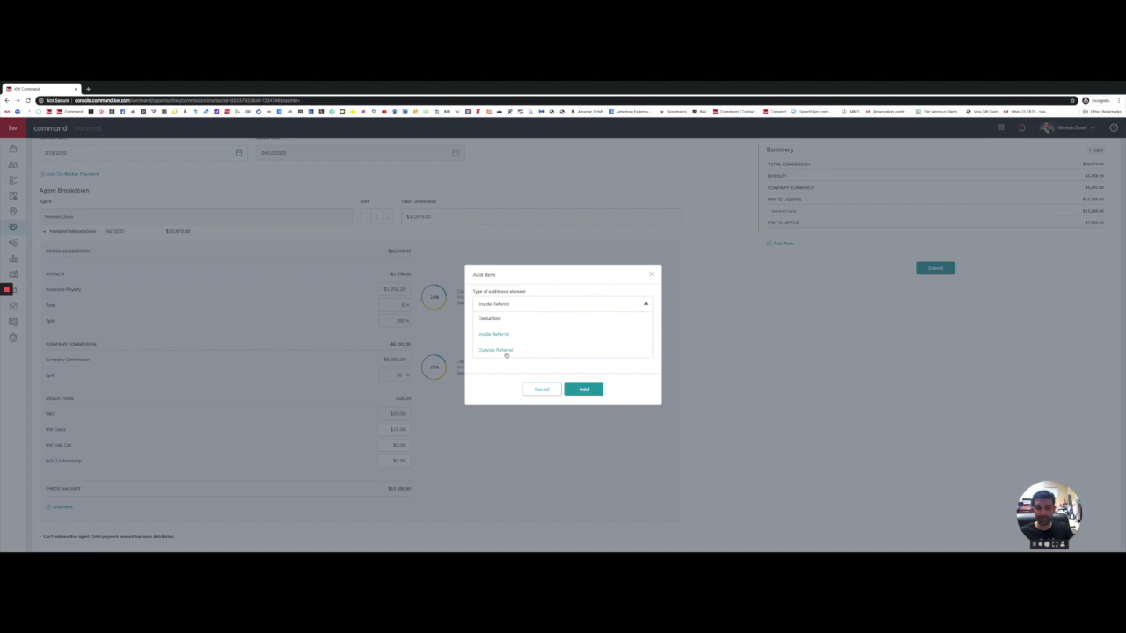
Step: Switch the item to an Outside Referral with a 25 referral percentage
{"action": "left_click", "coordinate": [506, 352]}
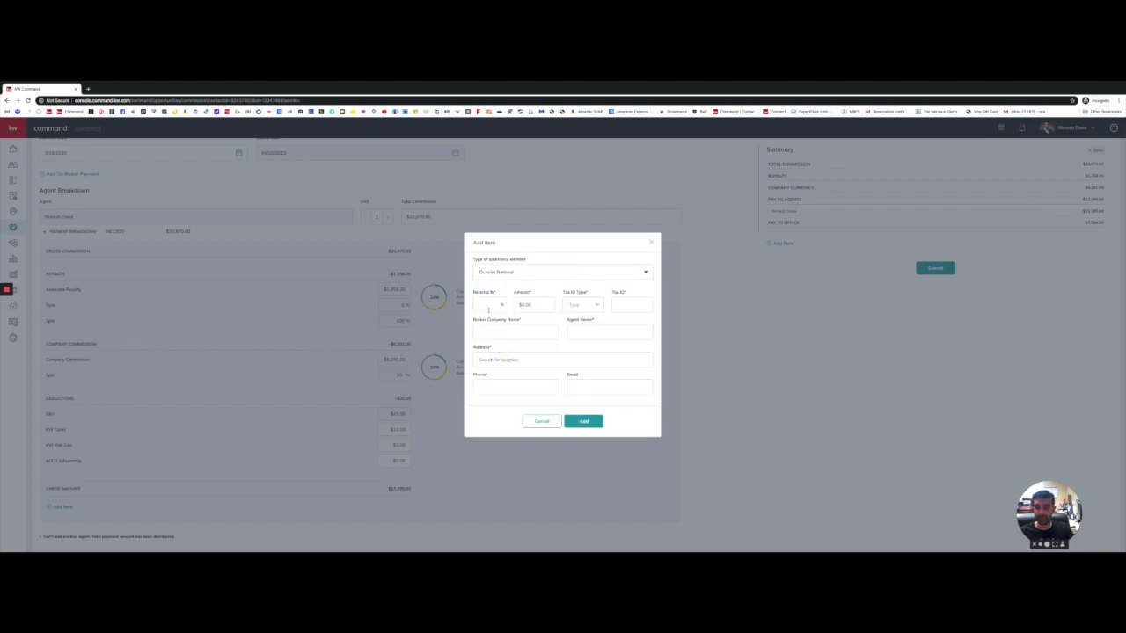
{"action": "left_click", "coordinate": [488, 306]}
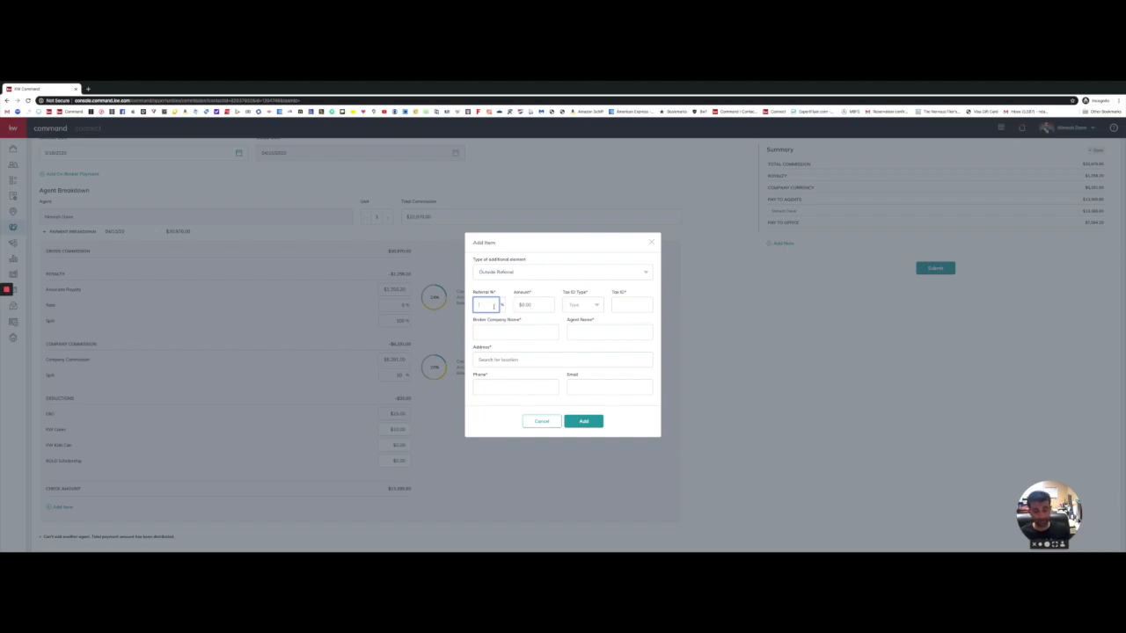
{"action": "type", "text": "25"}
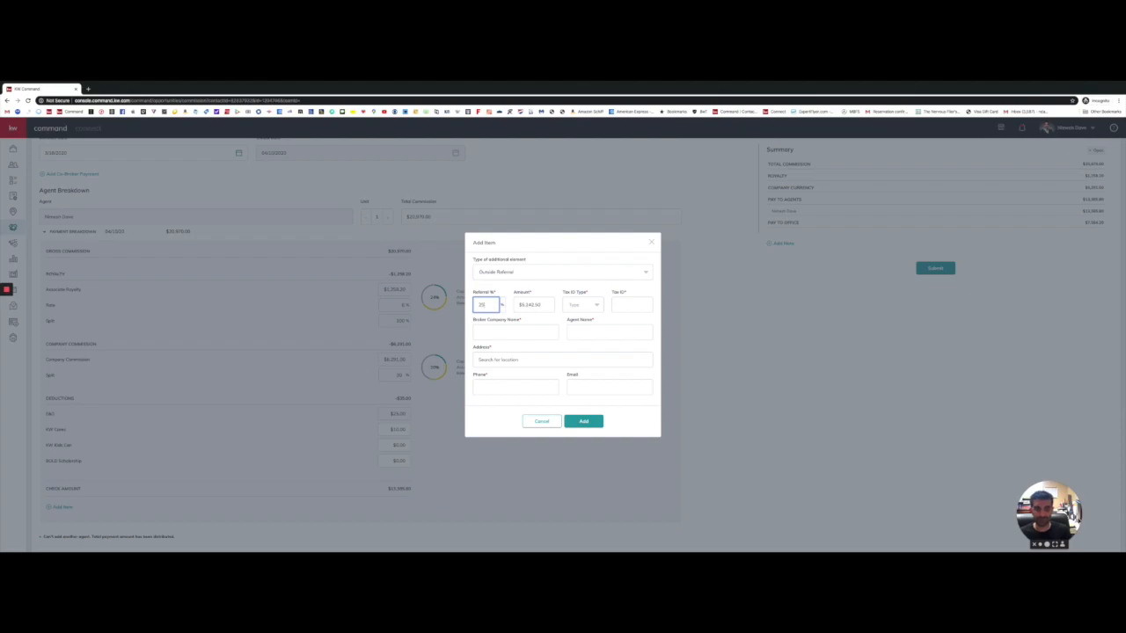
Step: Check the Tax ID Type, Broker Company Name and Agent Name fields, then cancel the item
{"action": "left_click", "coordinate": [593, 305]}
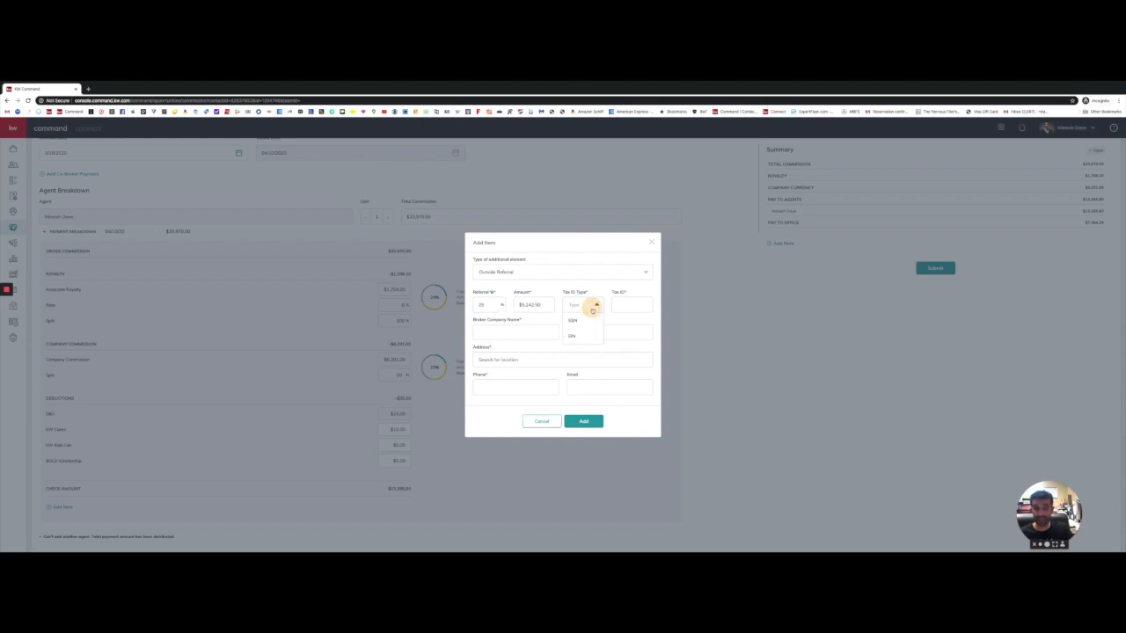
{"action": "left_click", "coordinate": [632, 303]}
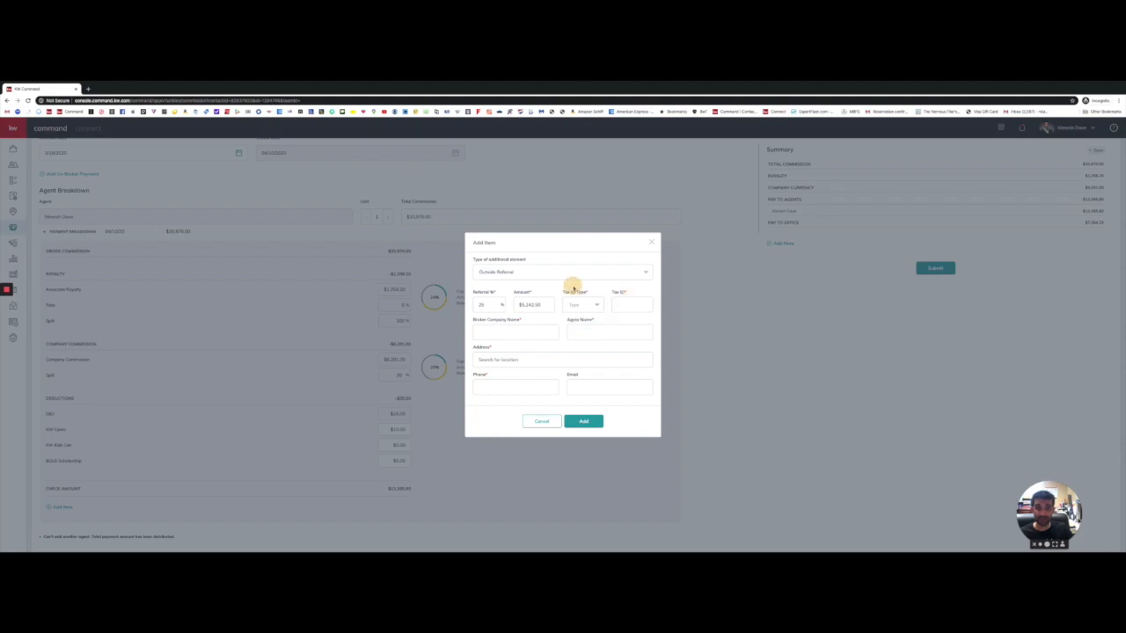
{"action": "left_click", "coordinate": [502, 331]}
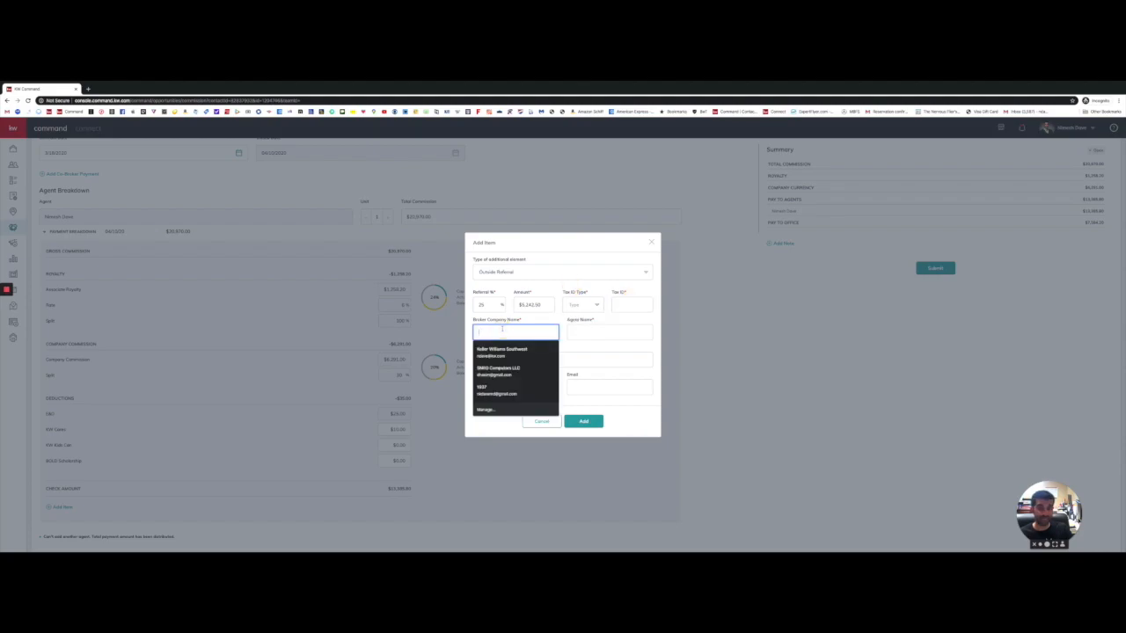
{"action": "left_click", "coordinate": [578, 331]}
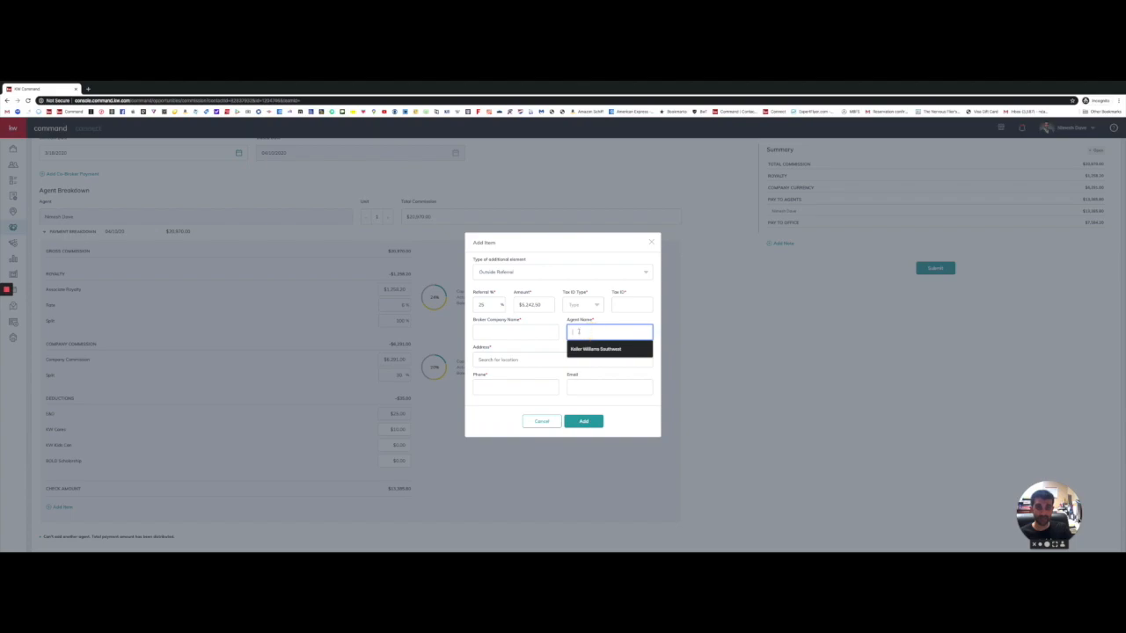
{"action": "left_click", "coordinate": [553, 321]}
{"action": "left_click", "coordinate": [507, 360]}
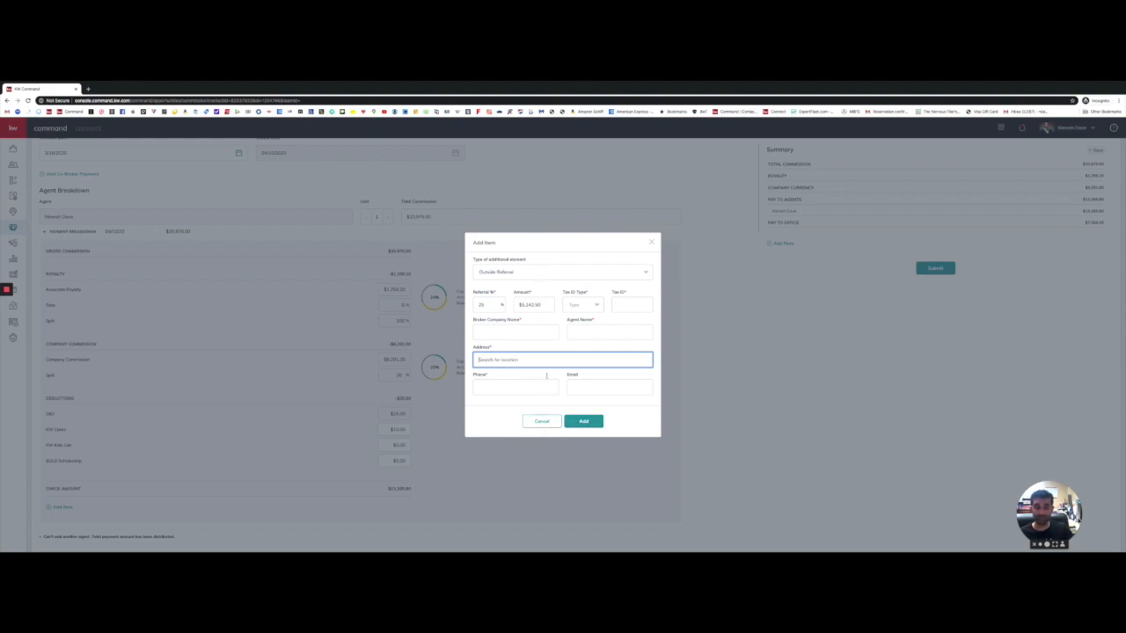
{"action": "left_click", "coordinate": [541, 421]}
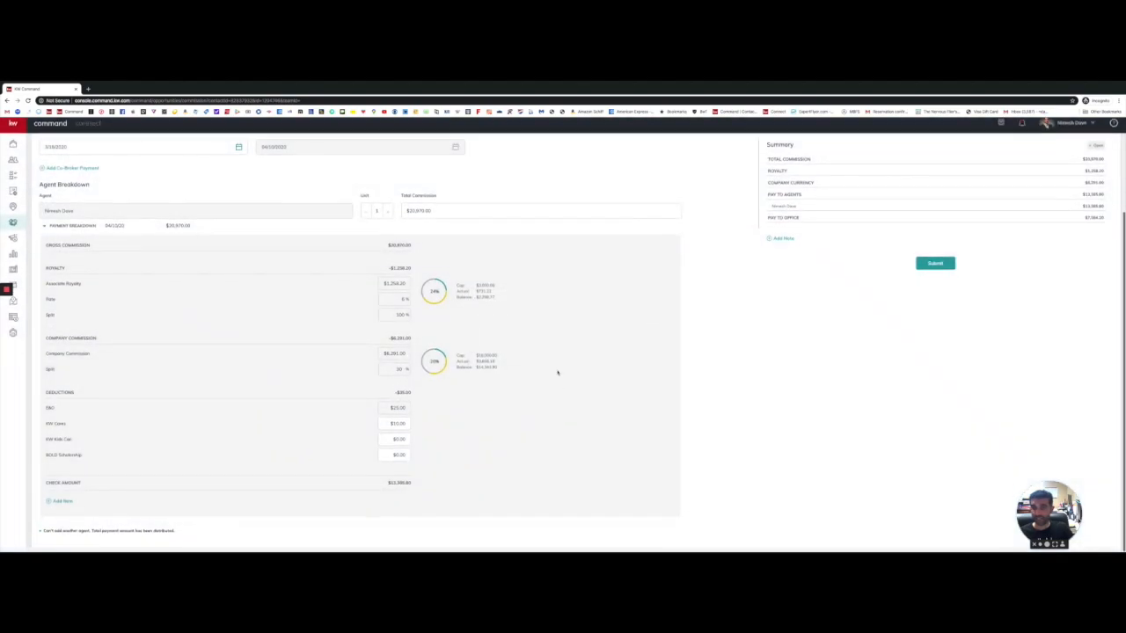
Step: Start another Add Item, view the available item types, and cancel it
{"action": "scroll", "coordinate": [557, 373], "scroll_direction": "up", "scroll_amount": 3}
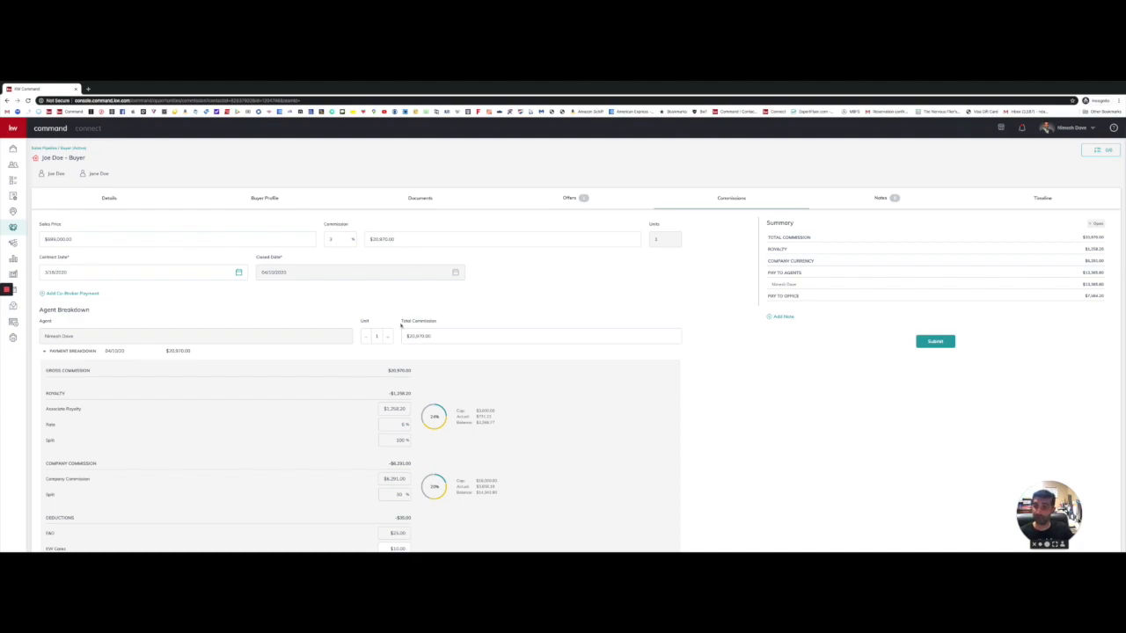
{"action": "scroll", "coordinate": [350, 342], "scroll_direction": "down", "scroll_amount": 1}
{"action": "scroll", "coordinate": [440, 387], "scroll_direction": "down", "scroll_amount": 4}
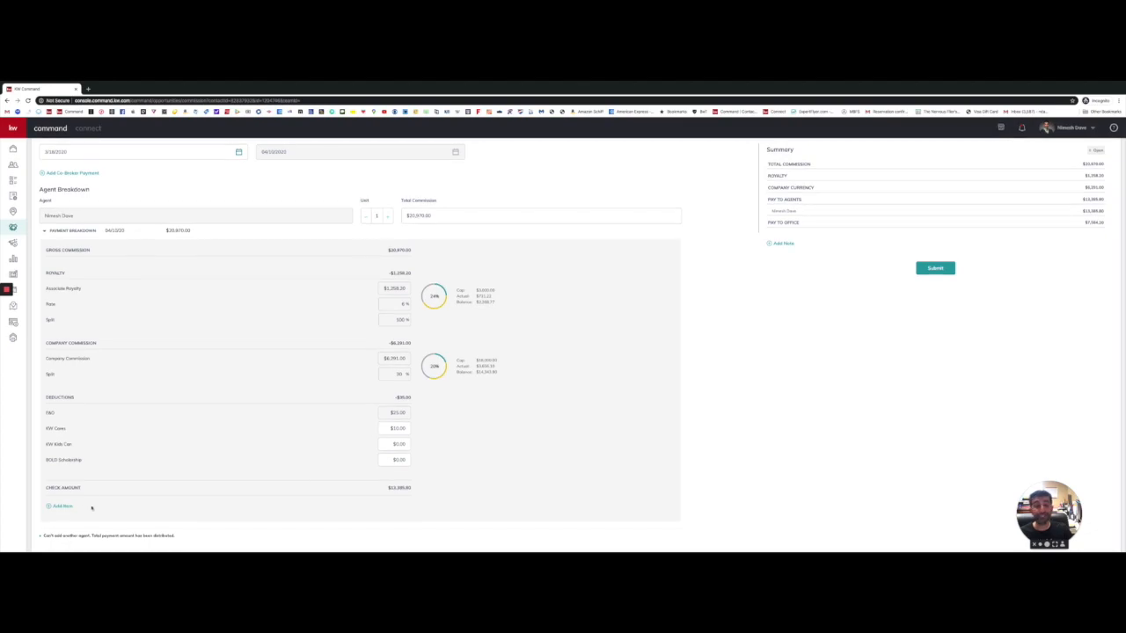
{"action": "left_click", "coordinate": [59, 505]}
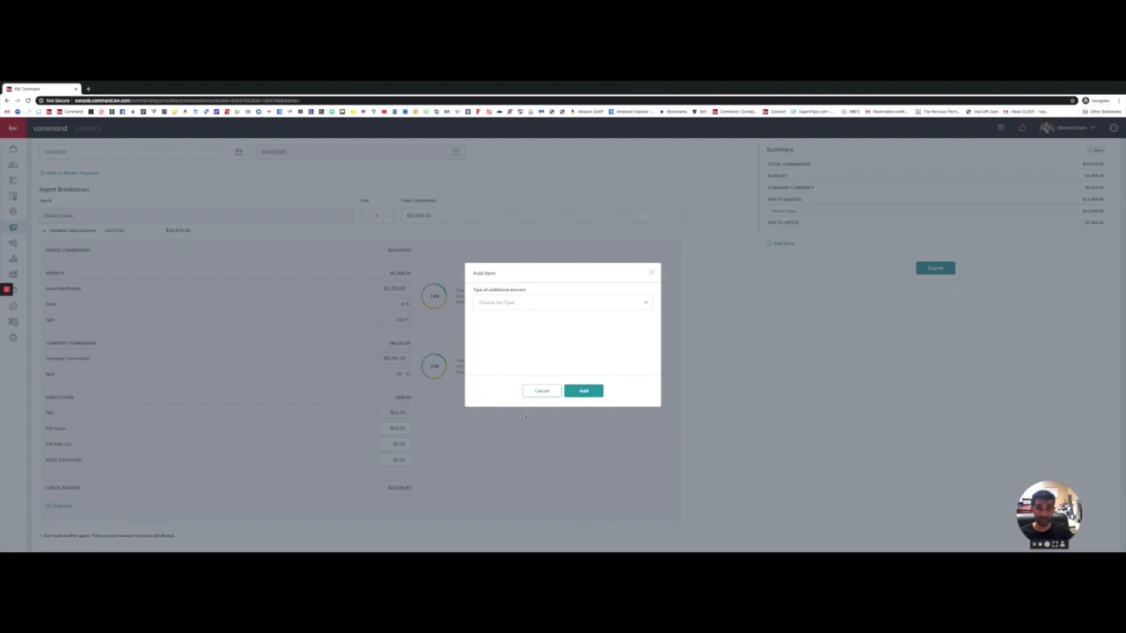
{"action": "left_click", "coordinate": [526, 302]}
{"action": "scroll", "coordinate": [527, 333], "scroll_direction": "down", "scroll_amount": 2}
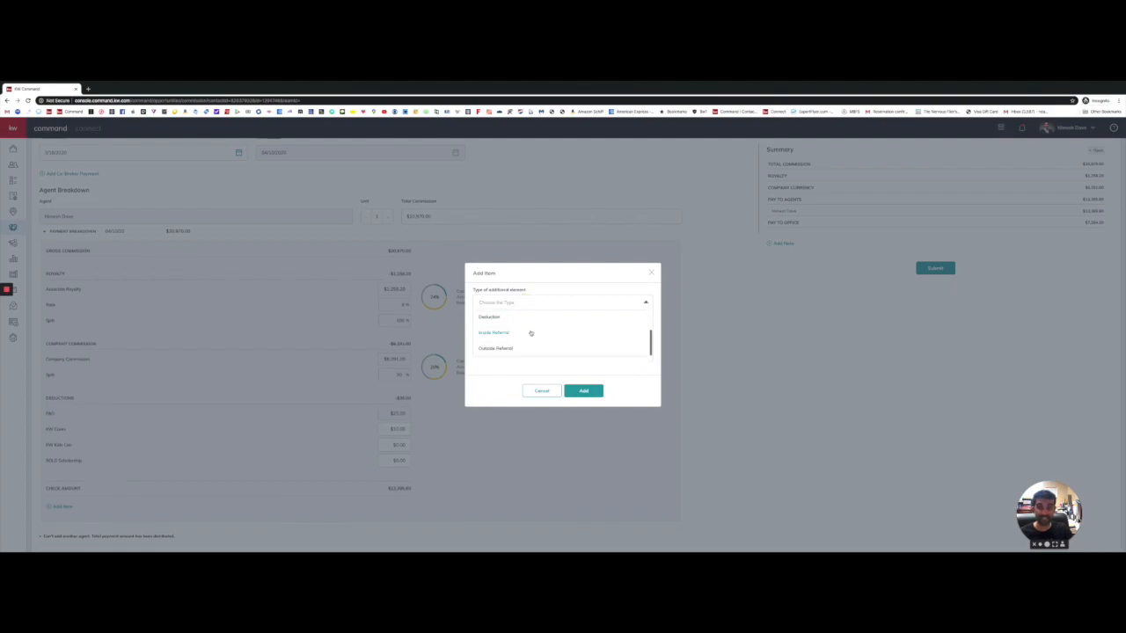
{"action": "left_click", "coordinate": [540, 392]}
{"action": "left_click", "coordinate": [545, 392]}
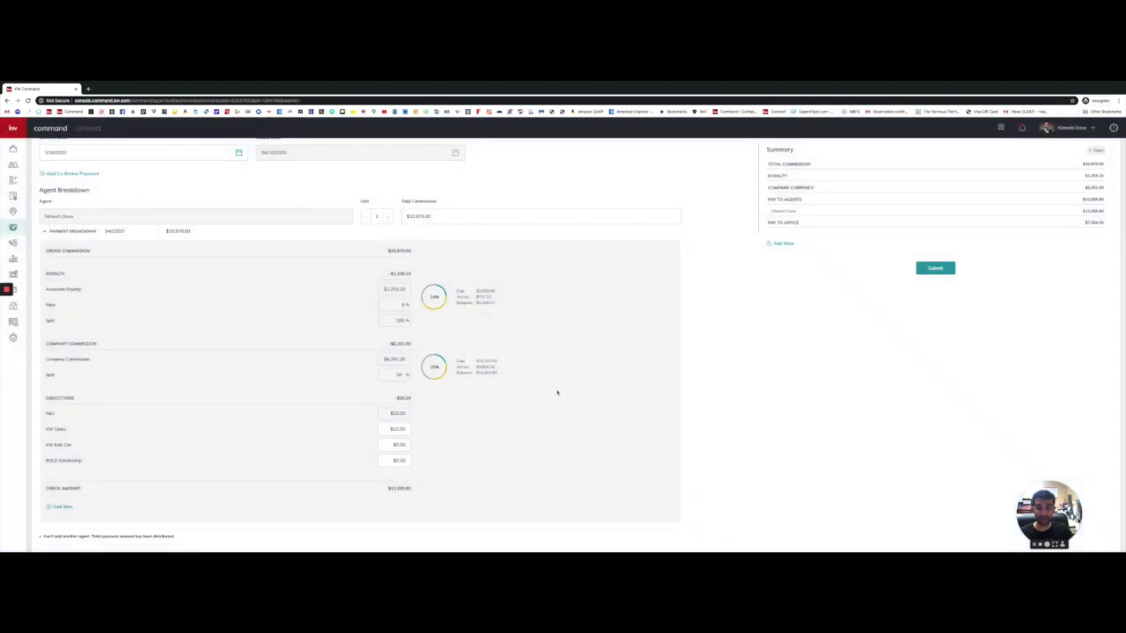
Step: Review the agent's payout and office share in the $20,970.00 Summary panel
{"action": "scroll", "coordinate": [695, 356], "scroll_direction": "up", "scroll_amount": 3}
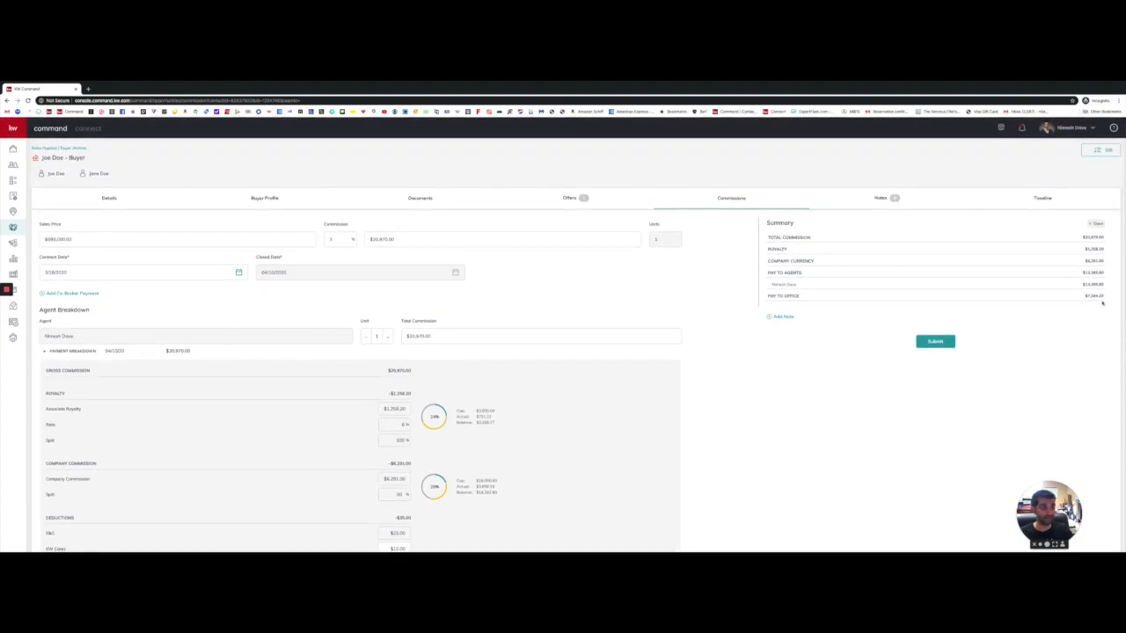
{"action": "scroll", "coordinate": [1093, 302], "scroll_direction": "down", "scroll_amount": 1}
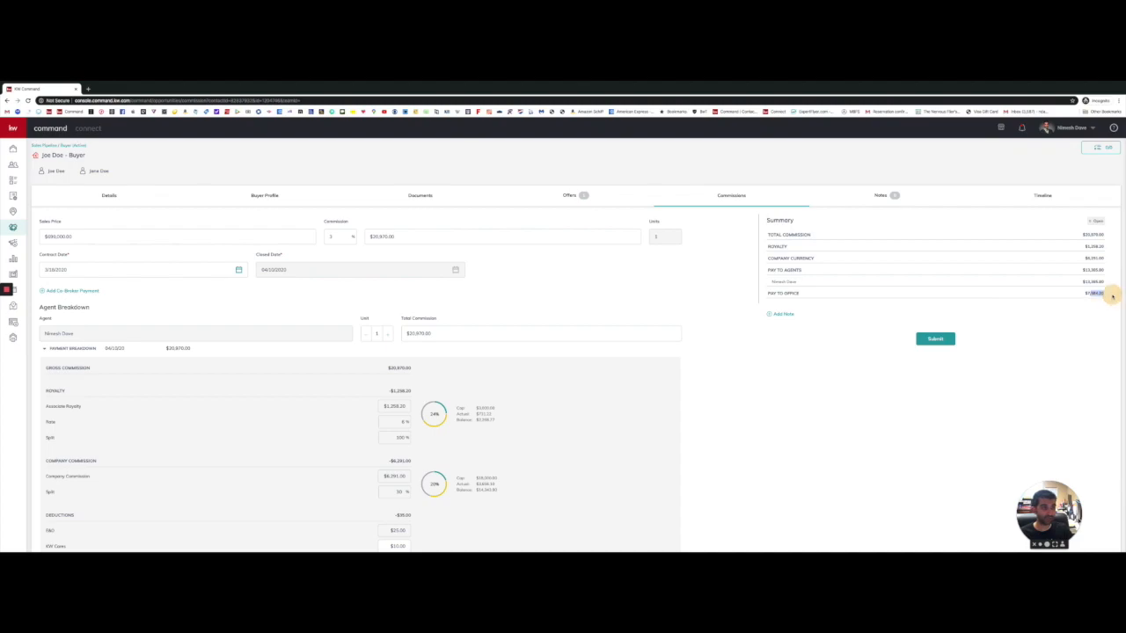
{"action": "double_click", "coordinate": [1100, 282]}
{"action": "left_click", "coordinate": [847, 320]}
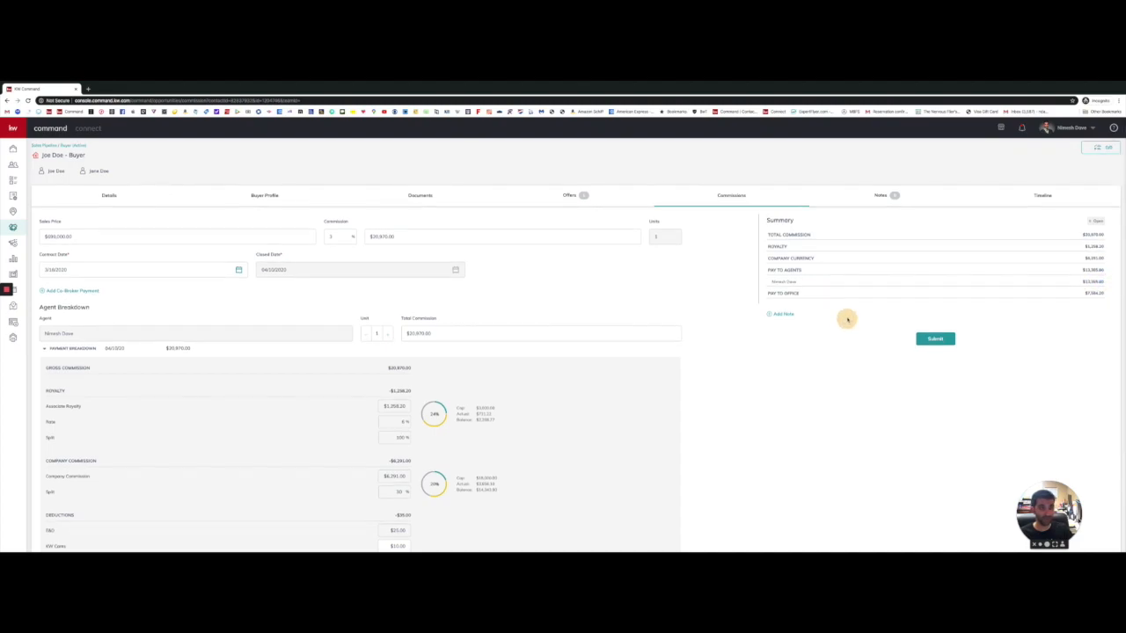
{"action": "scroll", "coordinate": [819, 319], "scroll_direction": "down", "scroll_amount": 1}
{"action": "scroll", "coordinate": [777, 314], "scroll_direction": "up", "scroll_amount": 1}
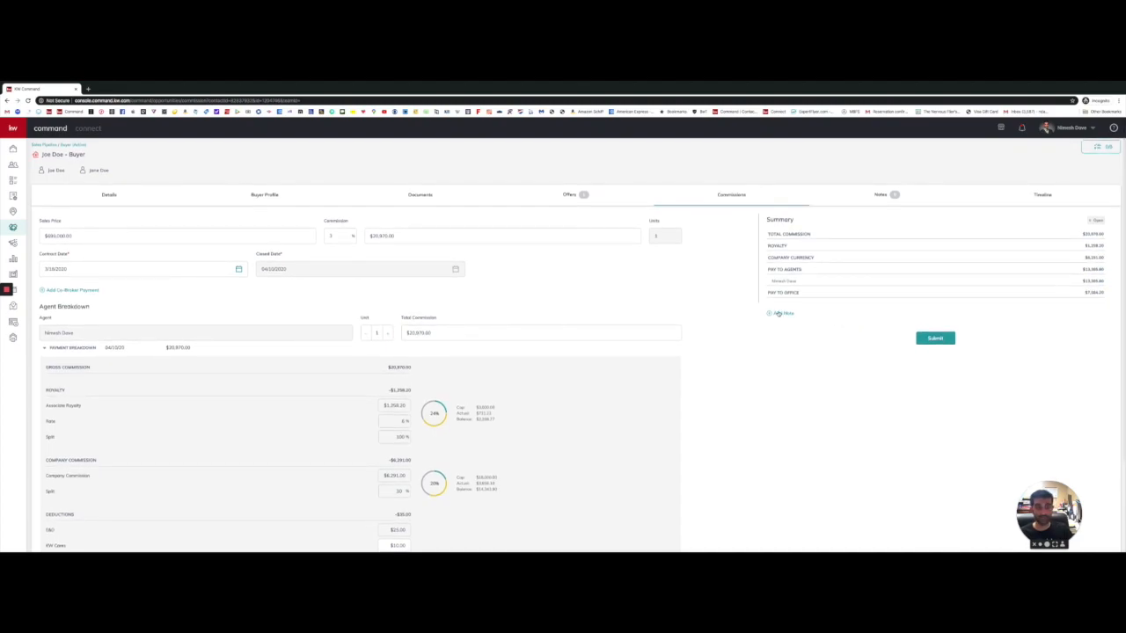
Step: Open Add Note, type 'World', erase it, and close the note form unsaved
{"action": "left_click", "coordinate": [778, 313]}
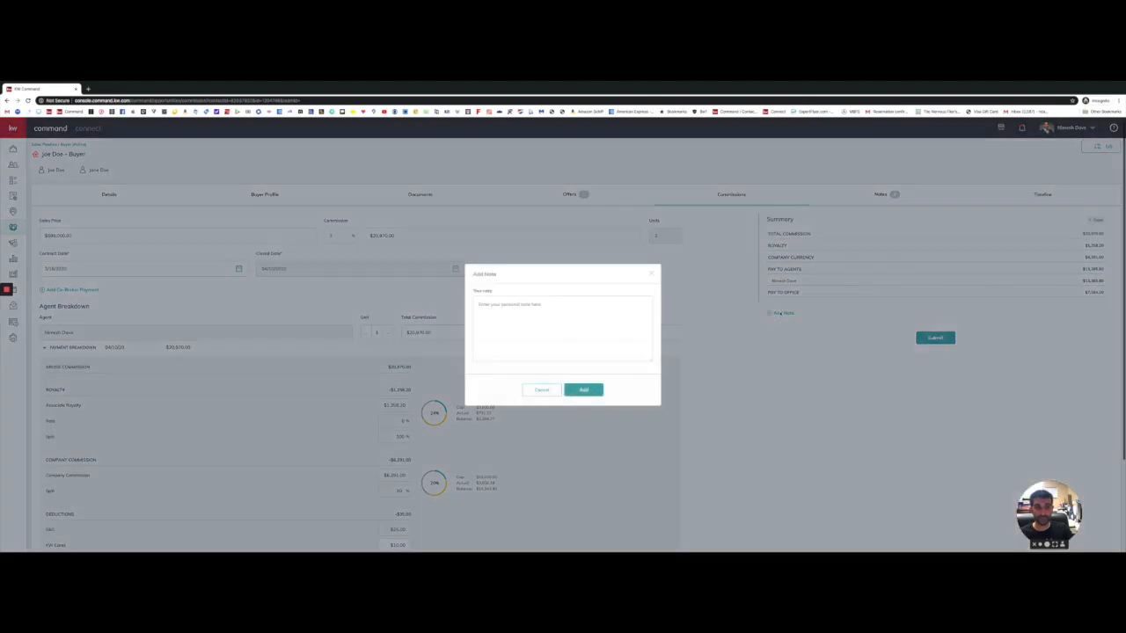
{"action": "left_click", "coordinate": [492, 303]}
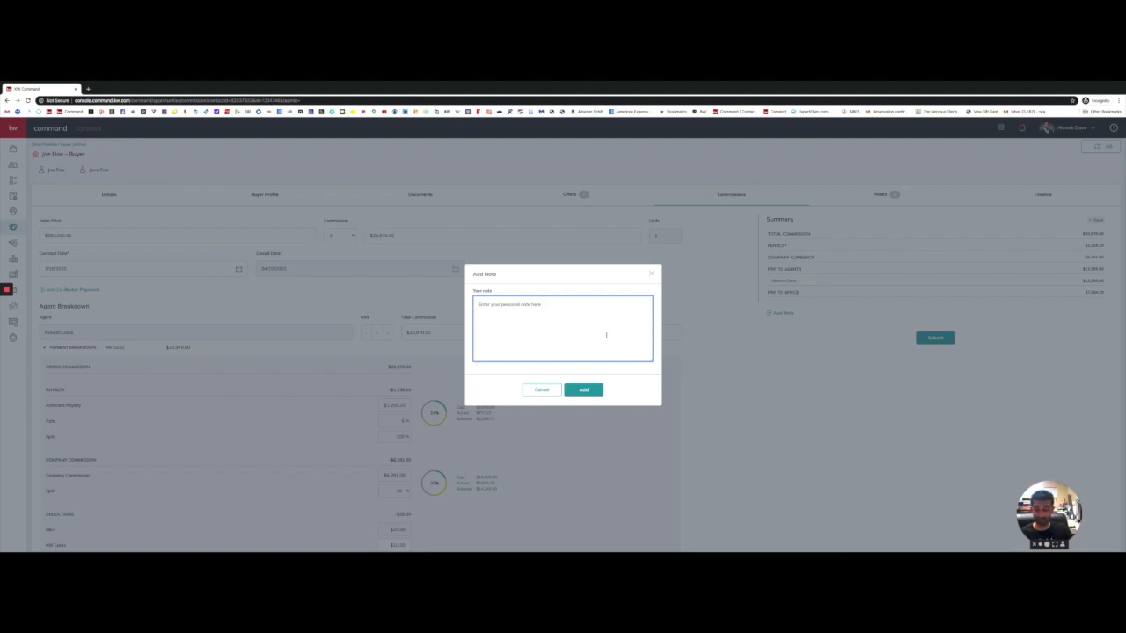
{"action": "type", "text": "World"}
{"action": "key", "text": "BackSpace"}
{"action": "key", "text": "BackSpace"}
{"action": "key", "text": "BackSpace"}
{"action": "key", "text": "BackSpace"}
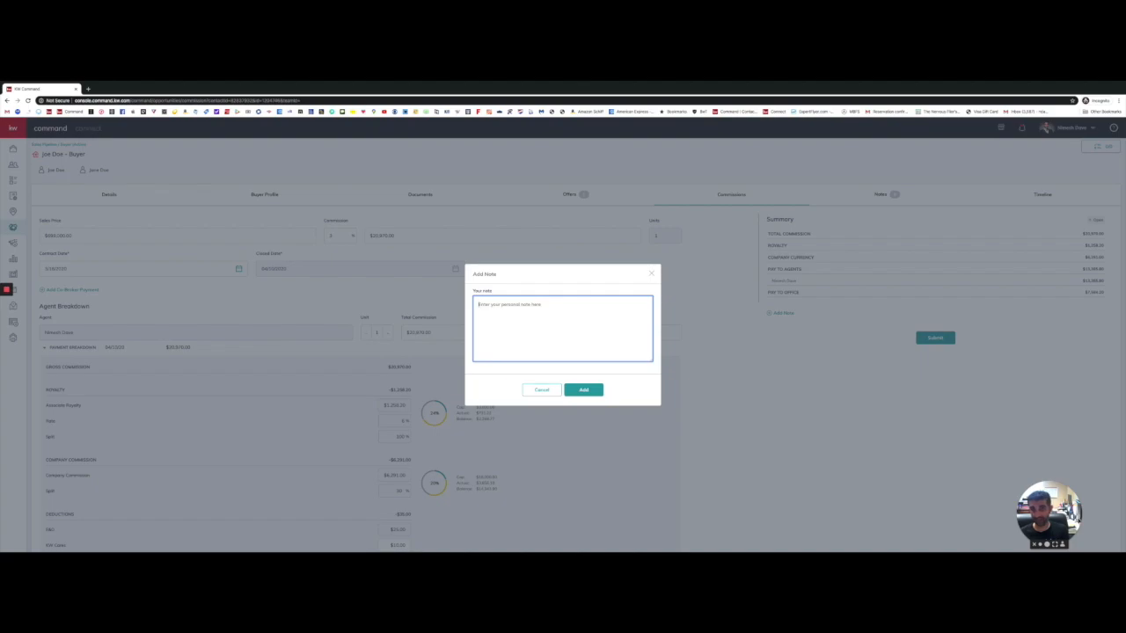
{"action": "left_click", "coordinate": [652, 274]}
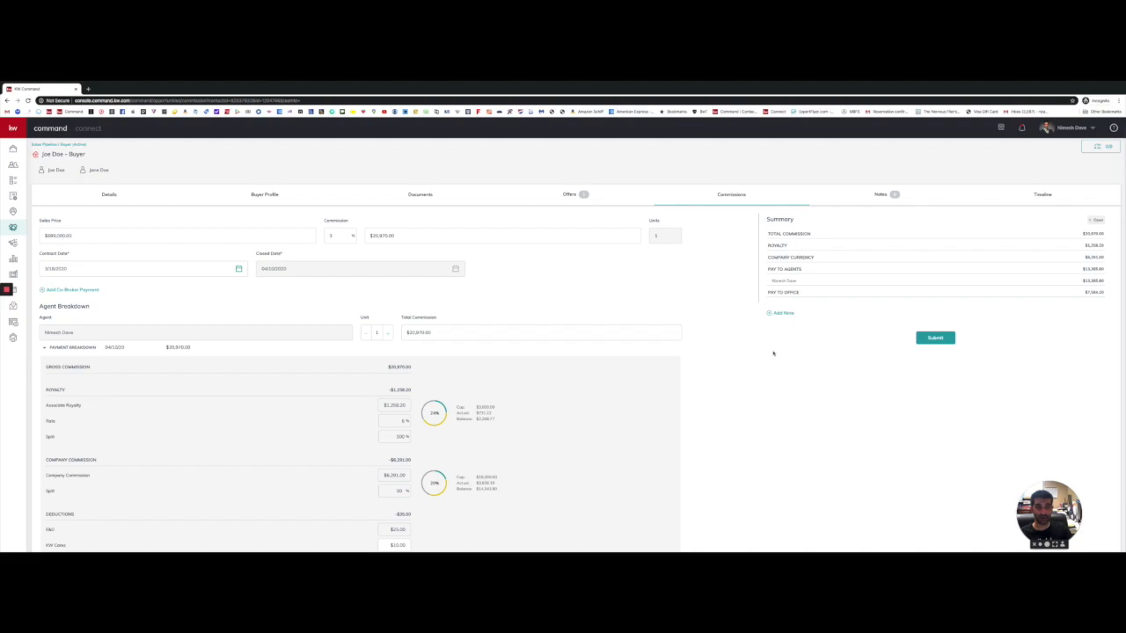
{"action": "scroll", "coordinate": [773, 353], "scroll_direction": "down", "scroll_amount": 2}
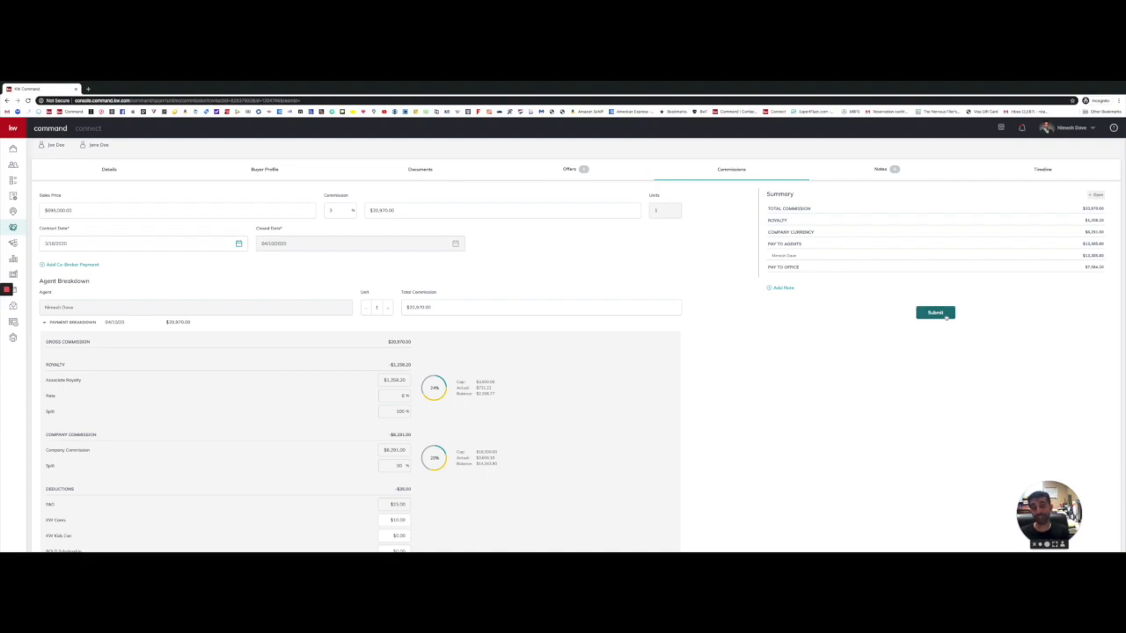
{"action": "left_click", "coordinate": [1022, 131]}
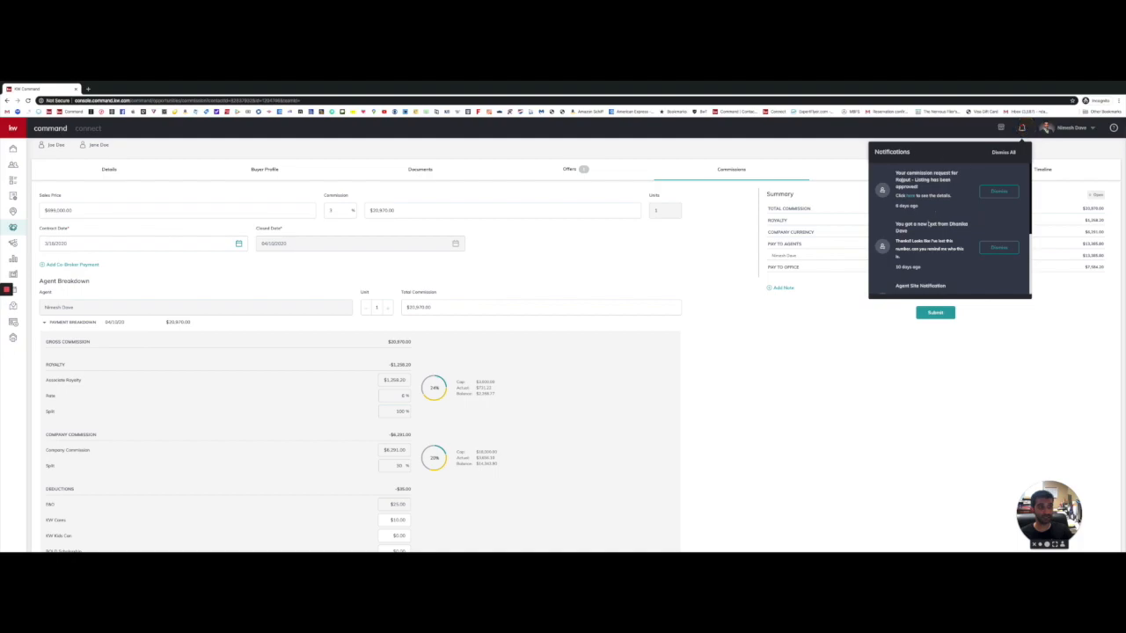
{"action": "left_click", "coordinate": [831, 151]}
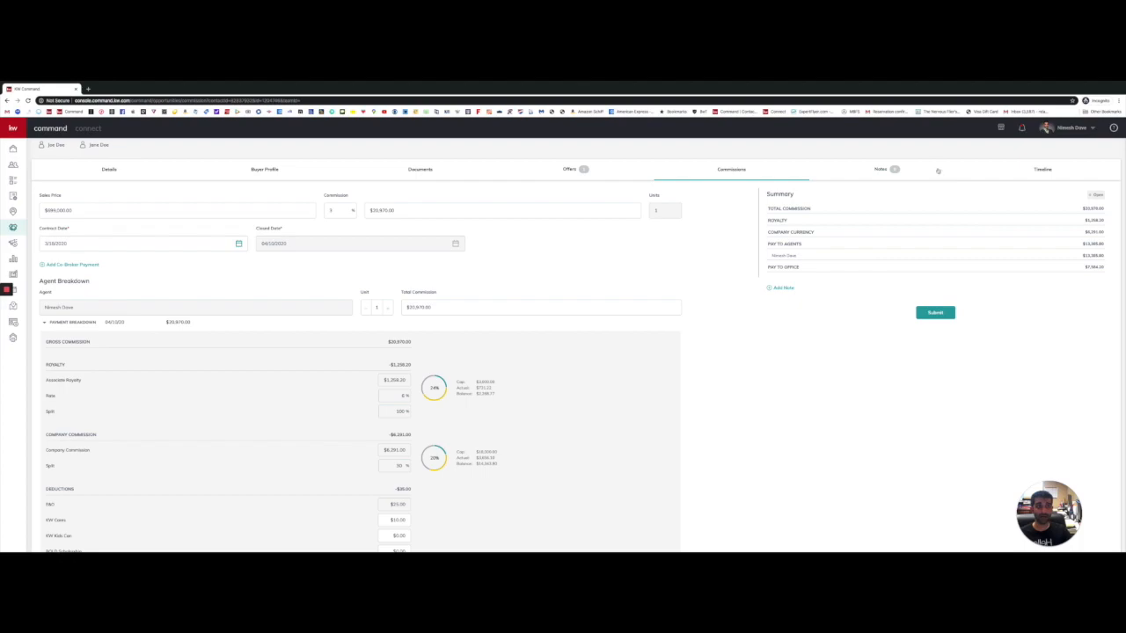
{"action": "mouse_move", "coordinate": [803, 83]}
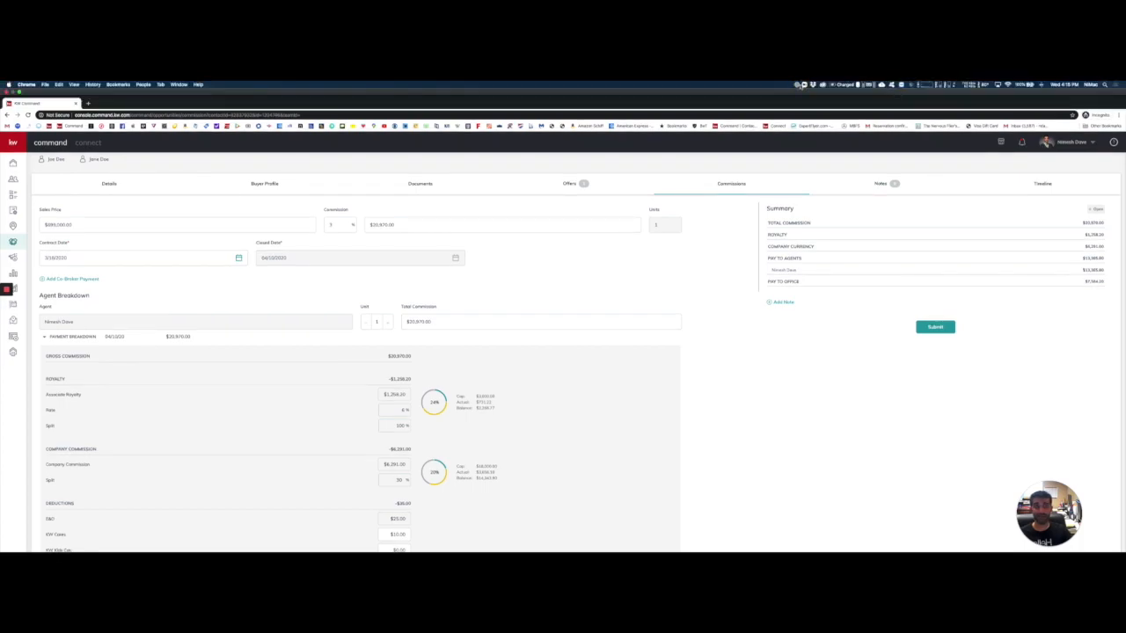